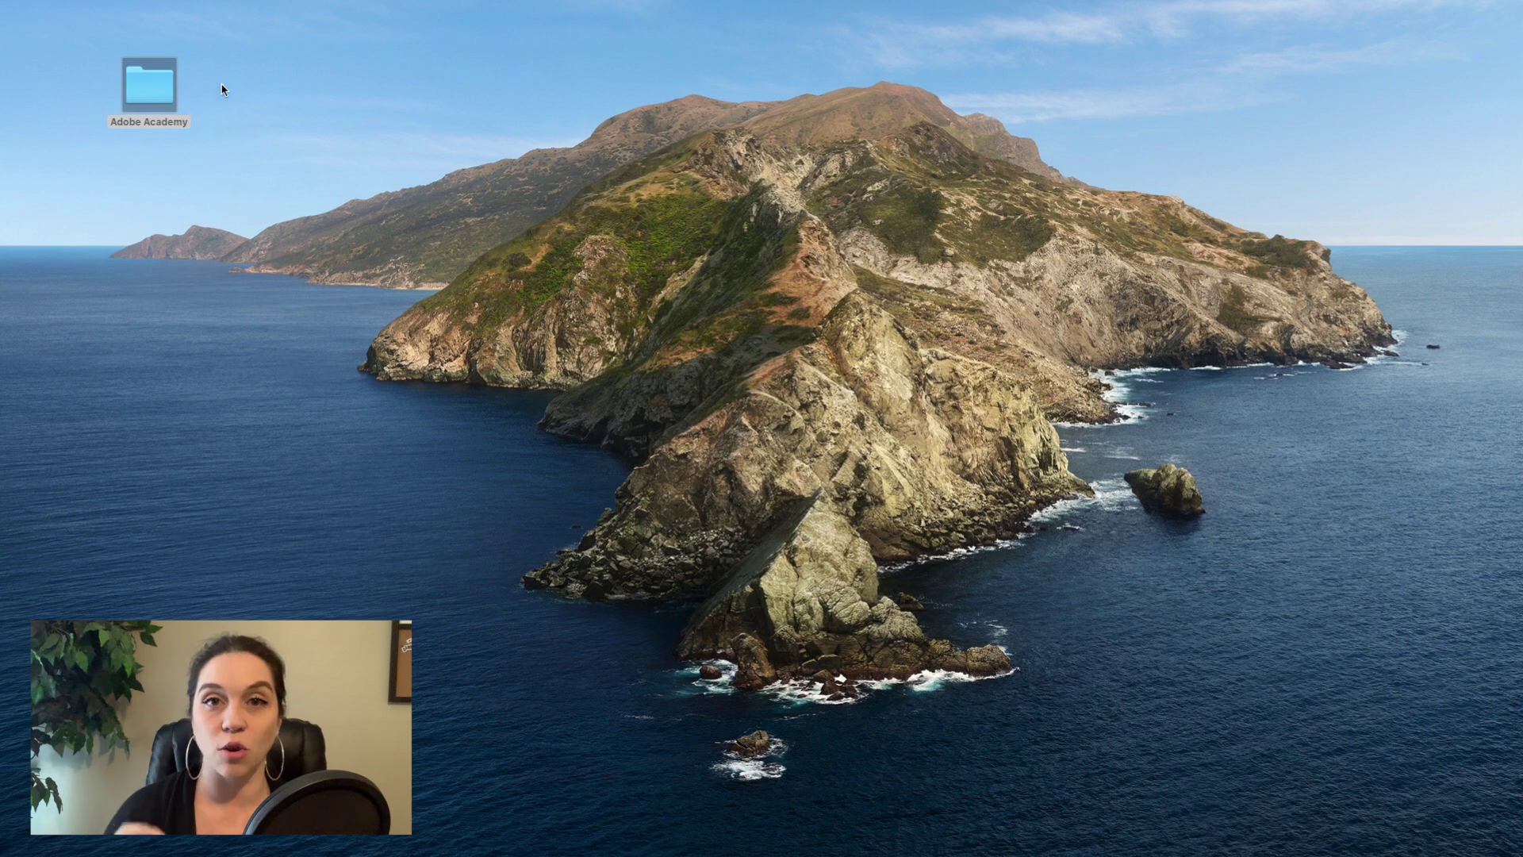
Open the Adobe Academy folder, review the Table of Contents Word document with its TOC styles, and close it
double_click(138, 87)
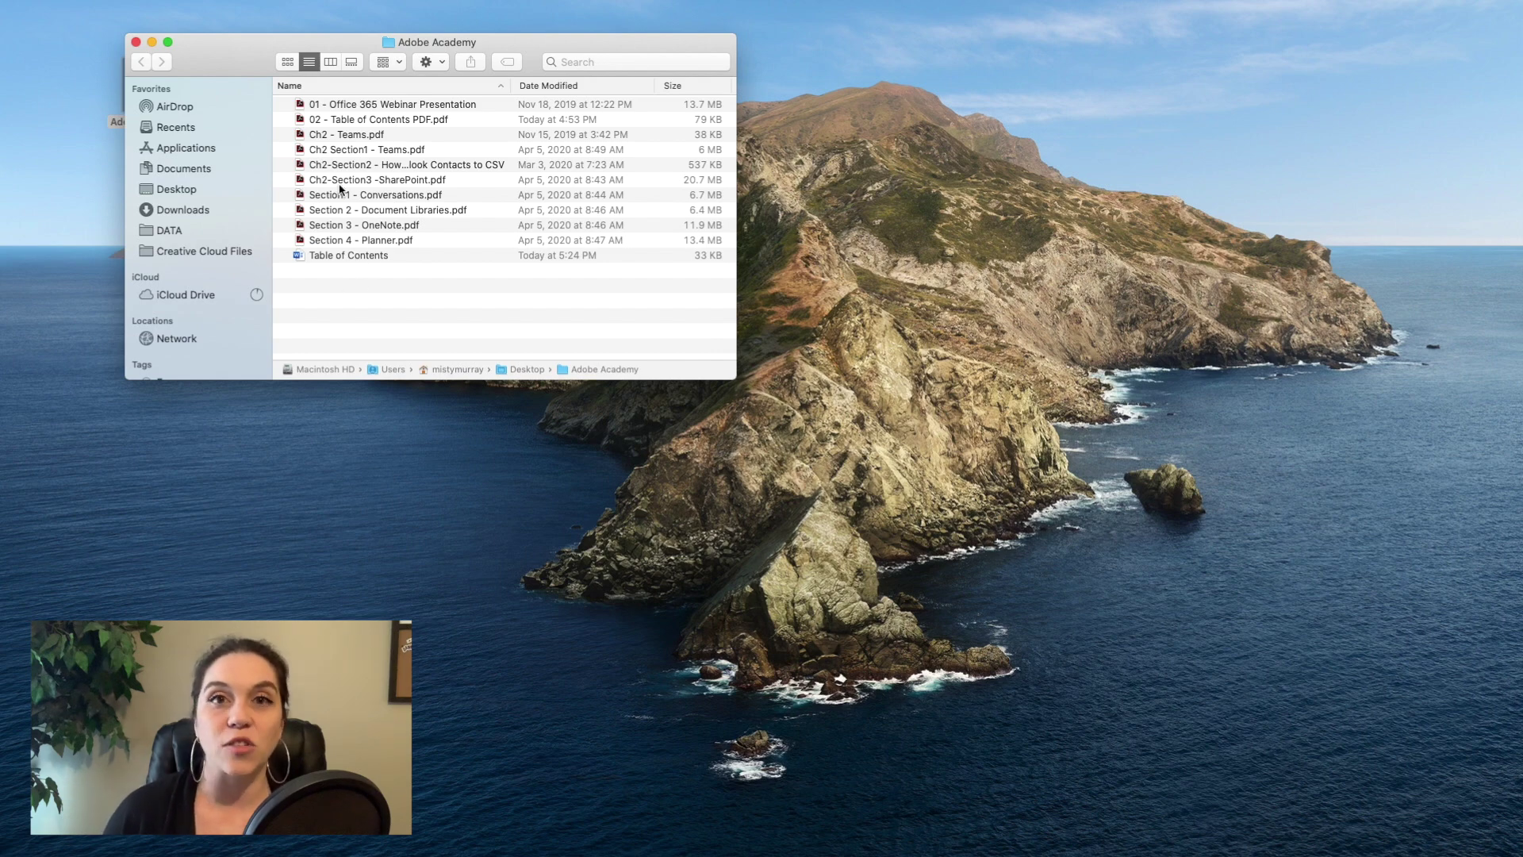
double_click(321, 257)
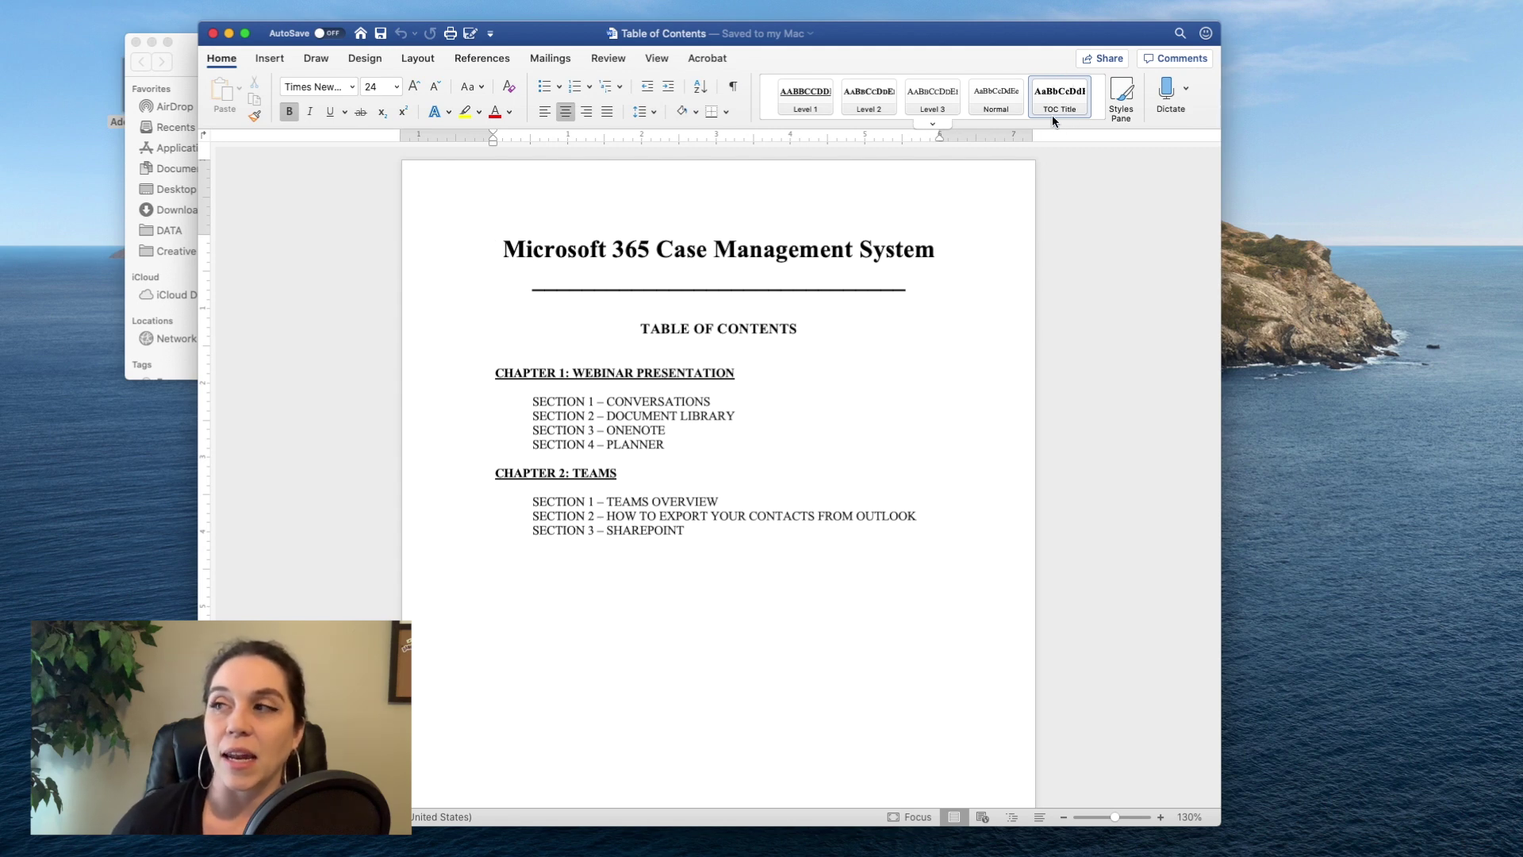
click(714, 452)
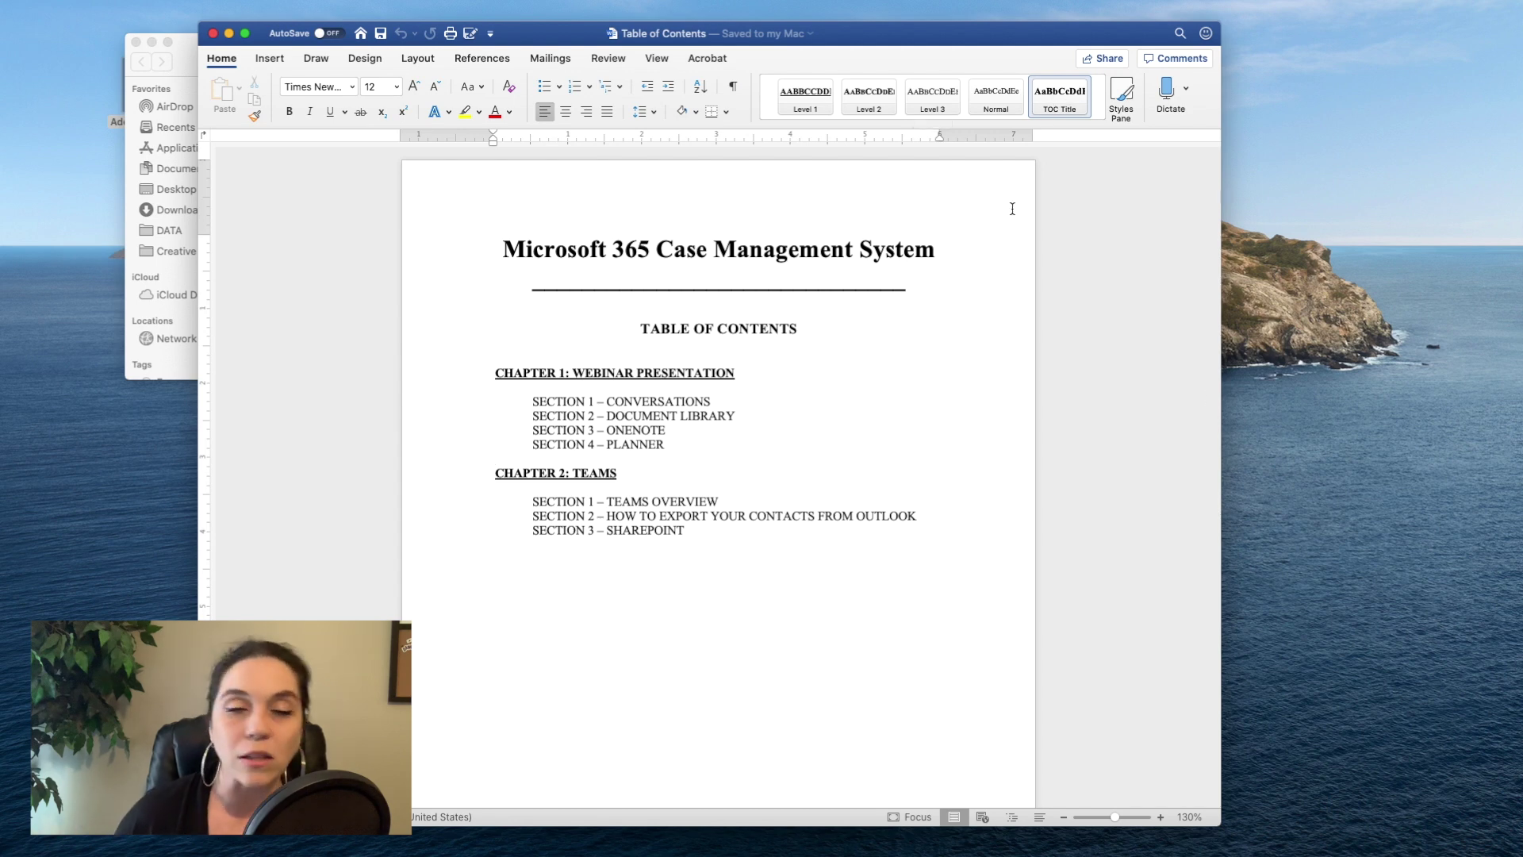
click(1057, 103)
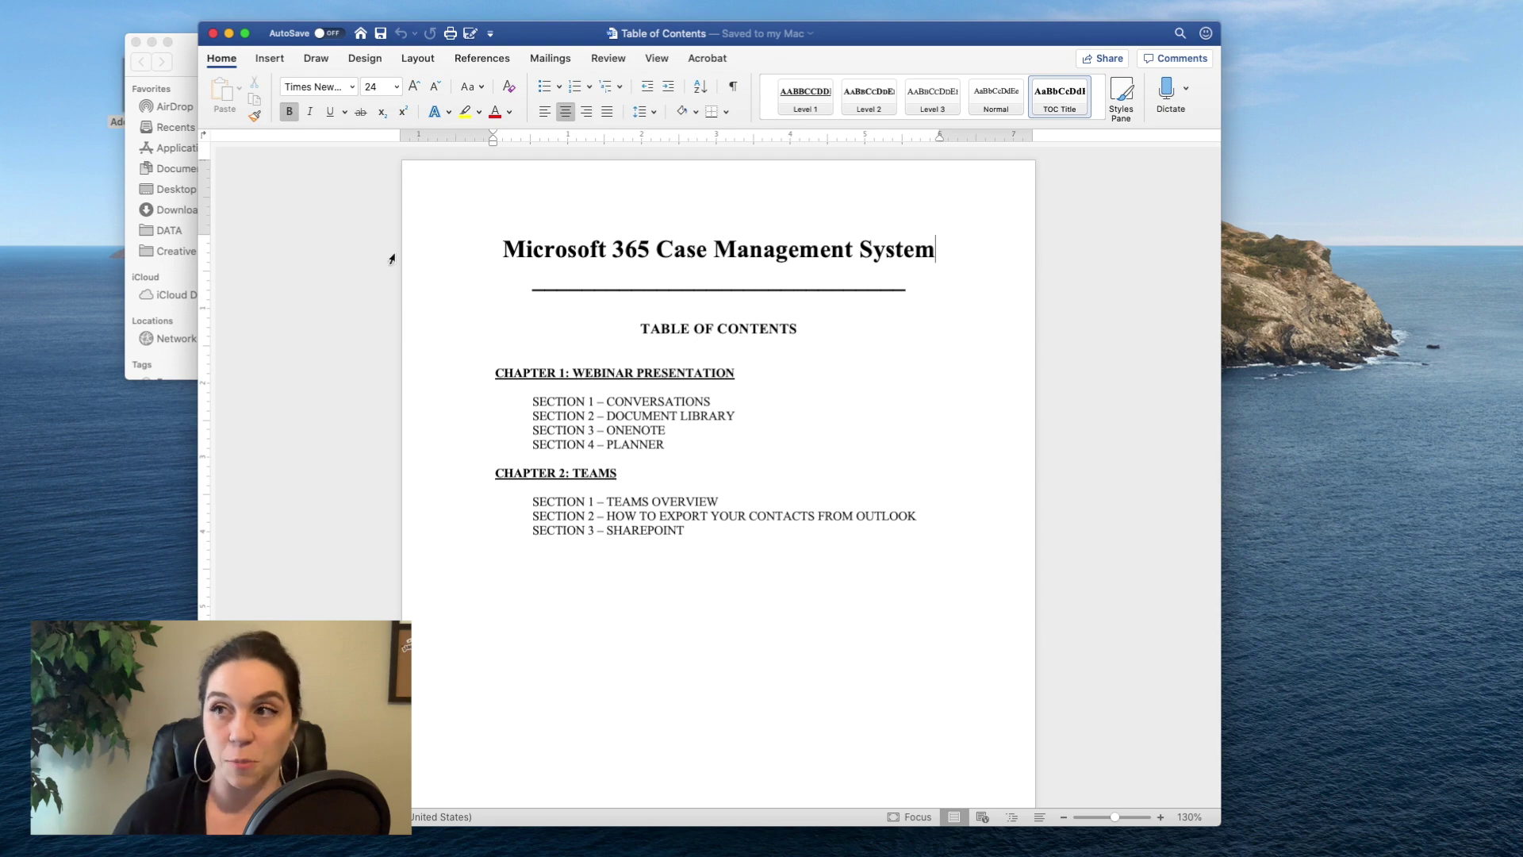
click(213, 34)
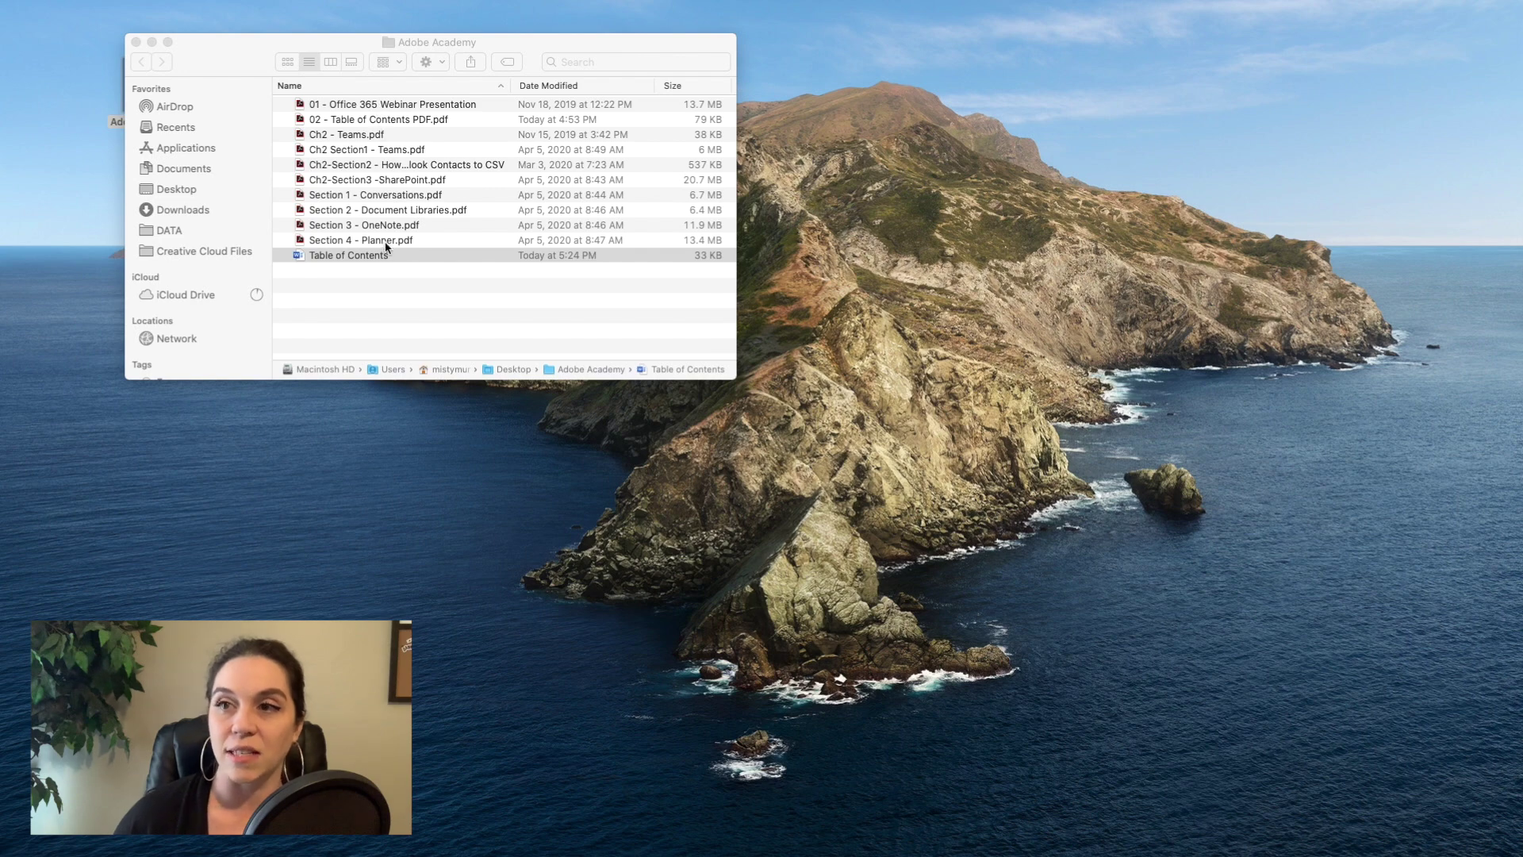
Open "02 - Table of Contents PDF.pdf", hide the tools pane, fit the full page in view and show the page thumbnails
double_click(373, 122)
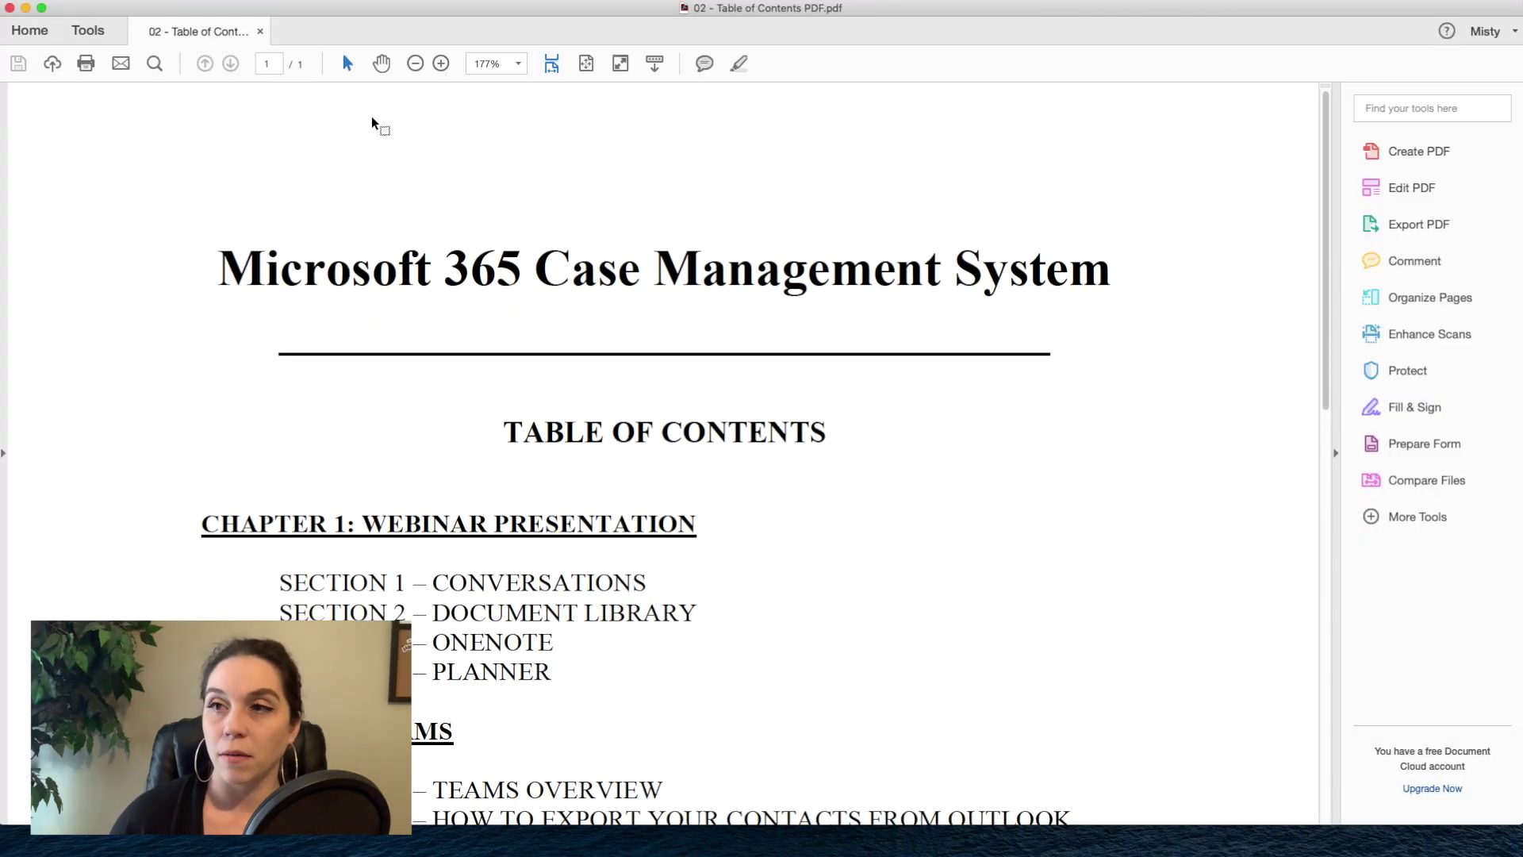
click(1340, 393)
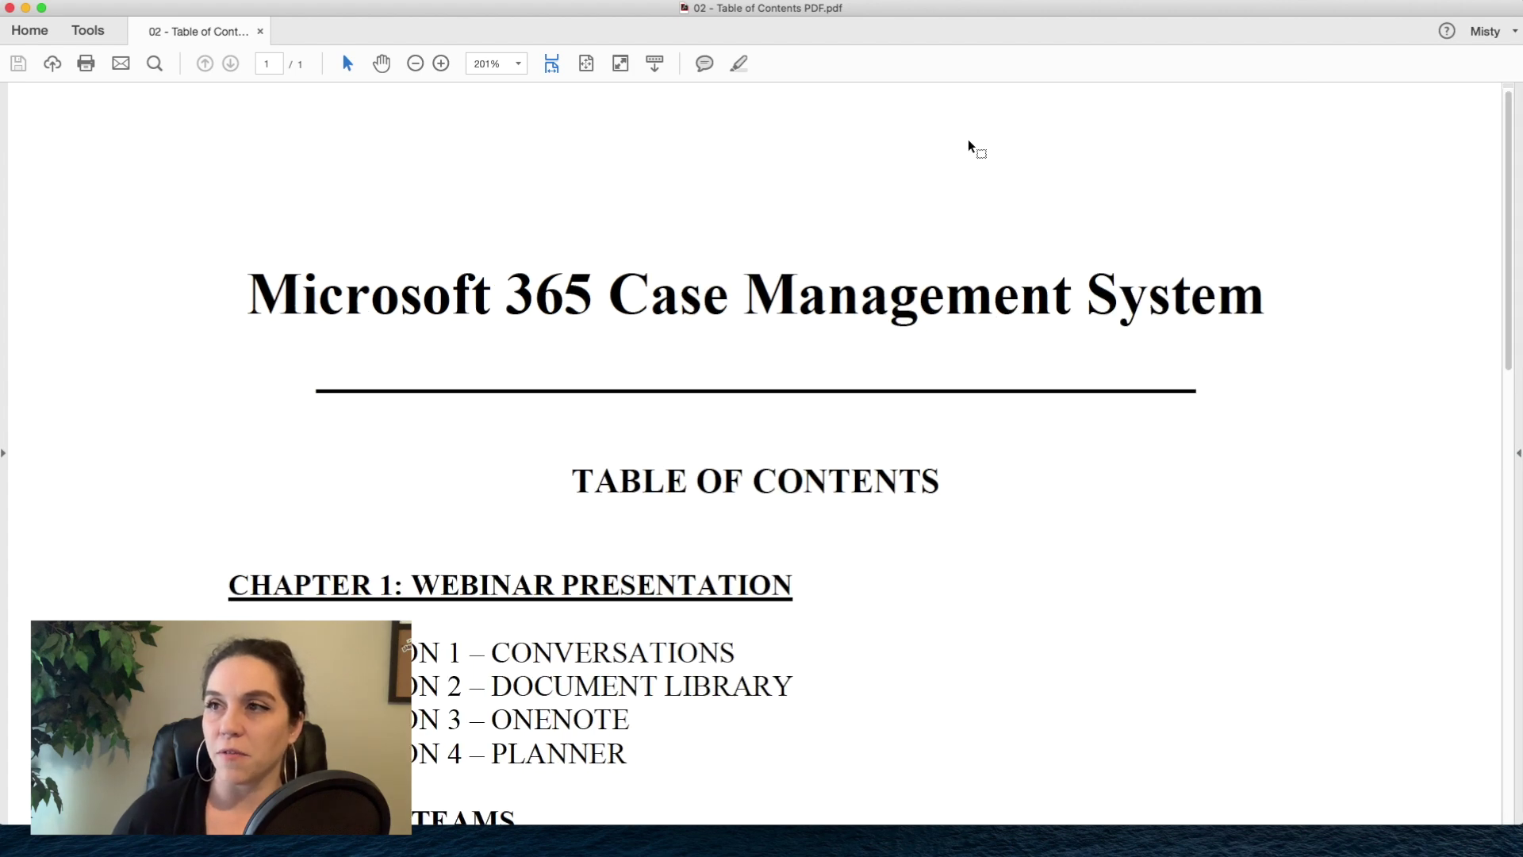
click(586, 67)
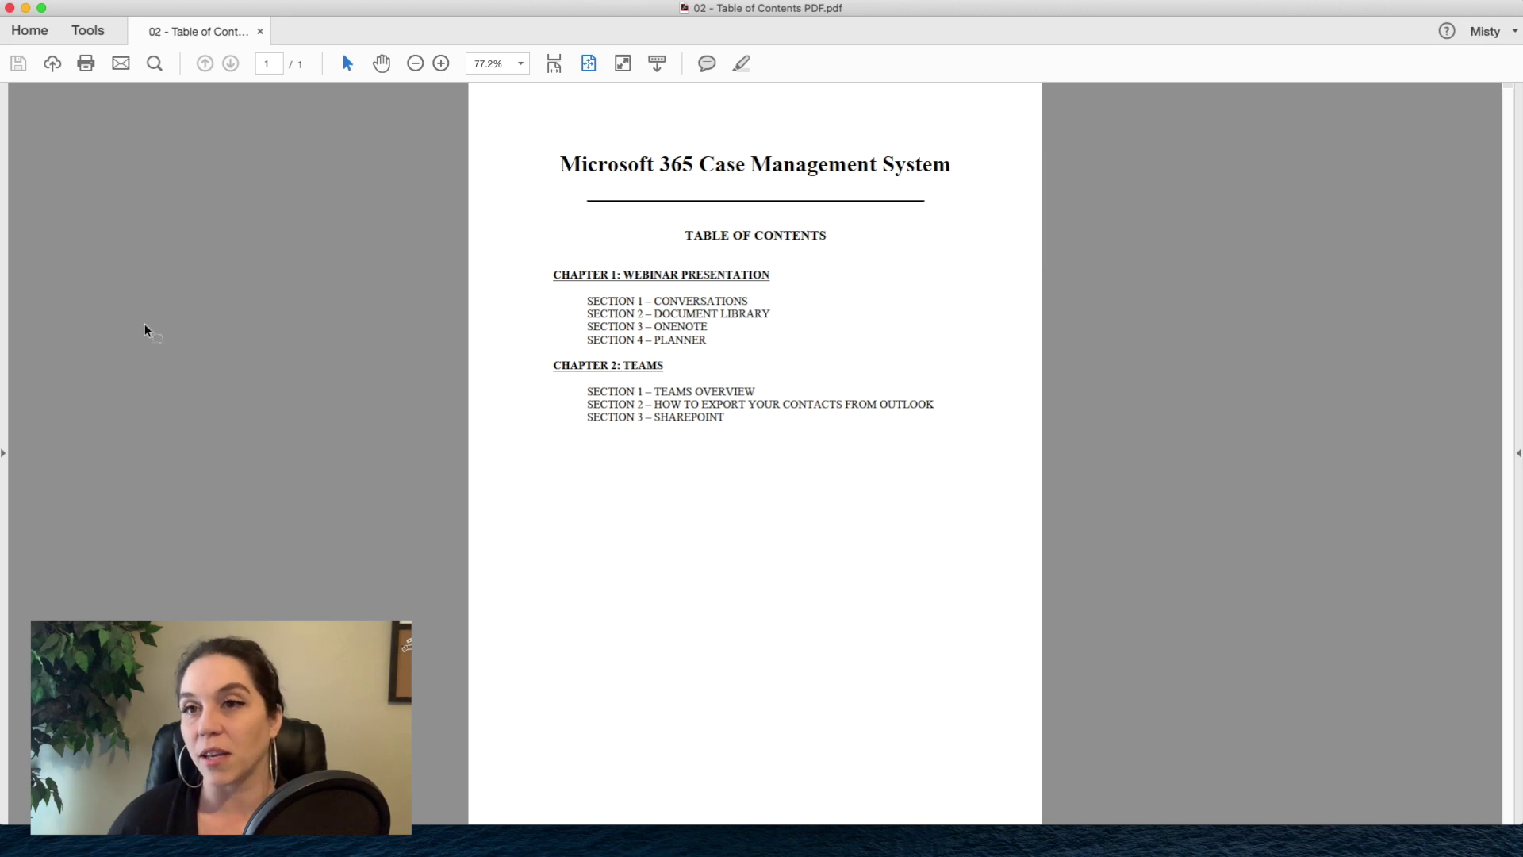
click(6, 246)
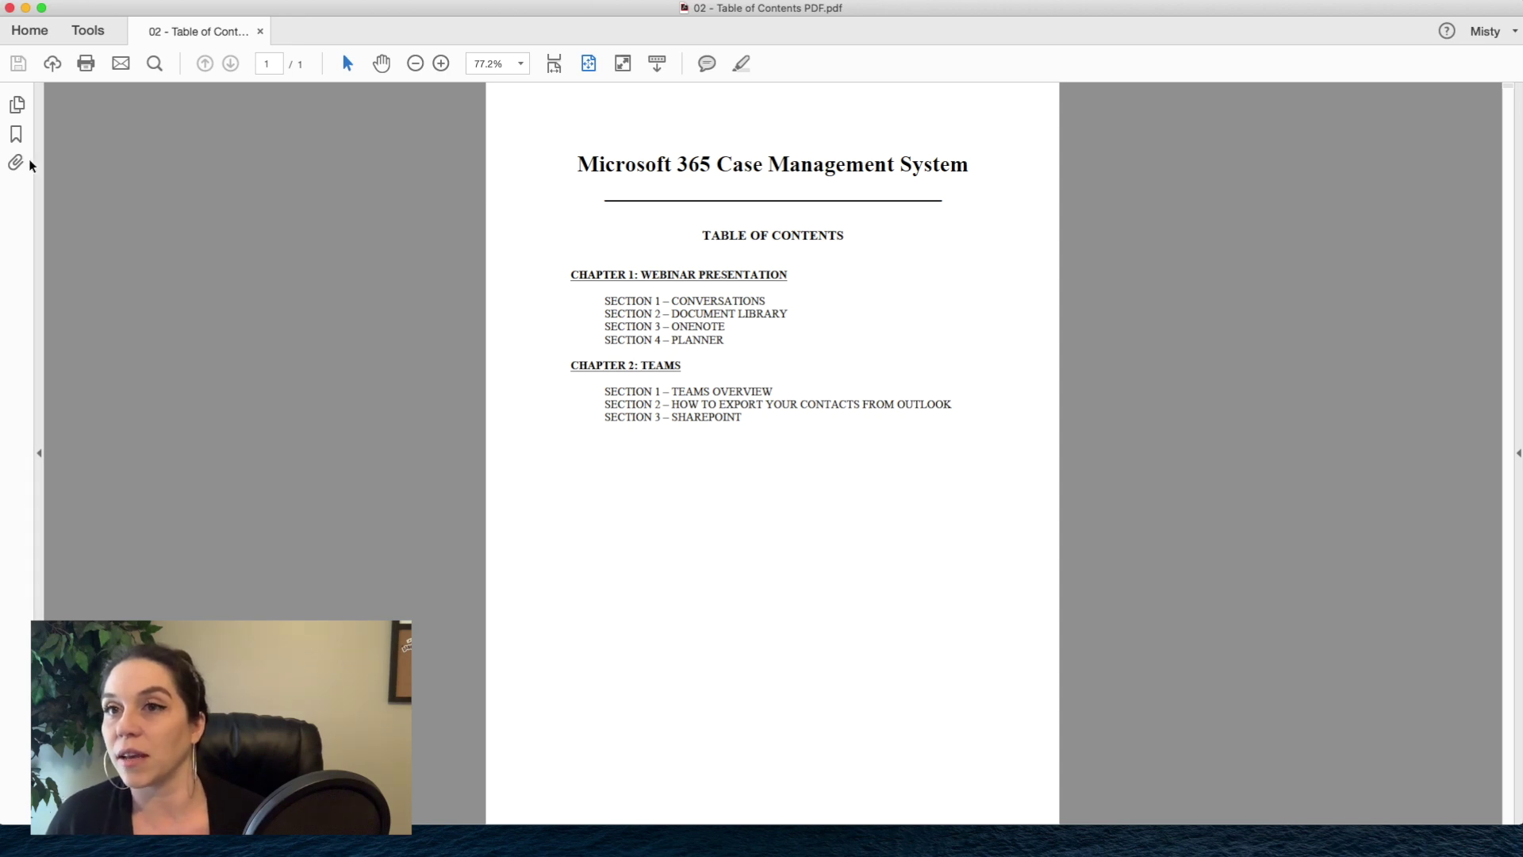
click(17, 105)
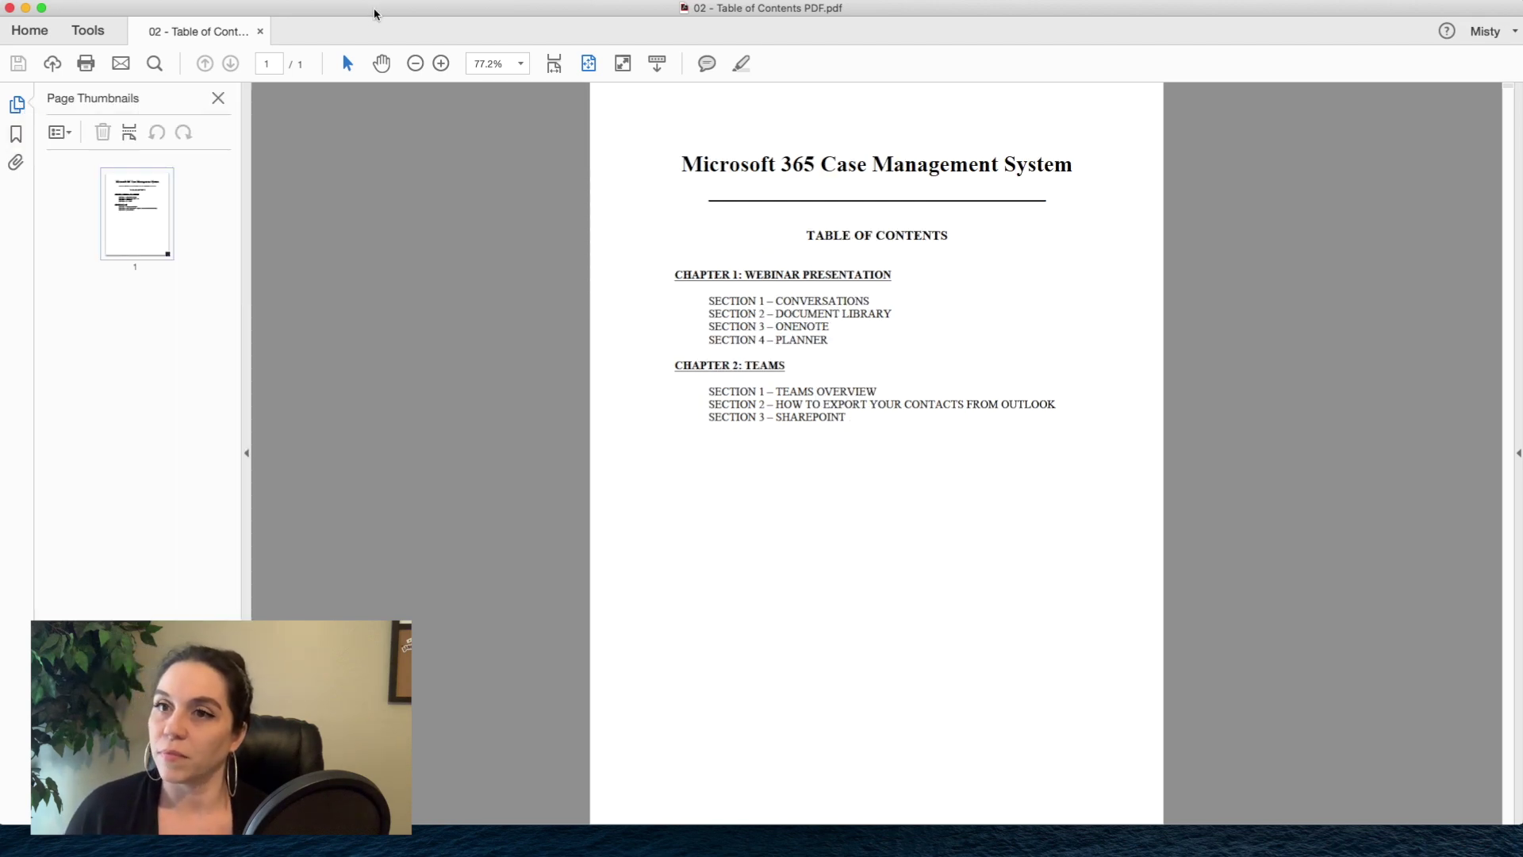
Arrange the Adobe Academy folder window and the PDF window side by side so the files and page thumbnails are both accessible
drag(447, 47, 613, 47)
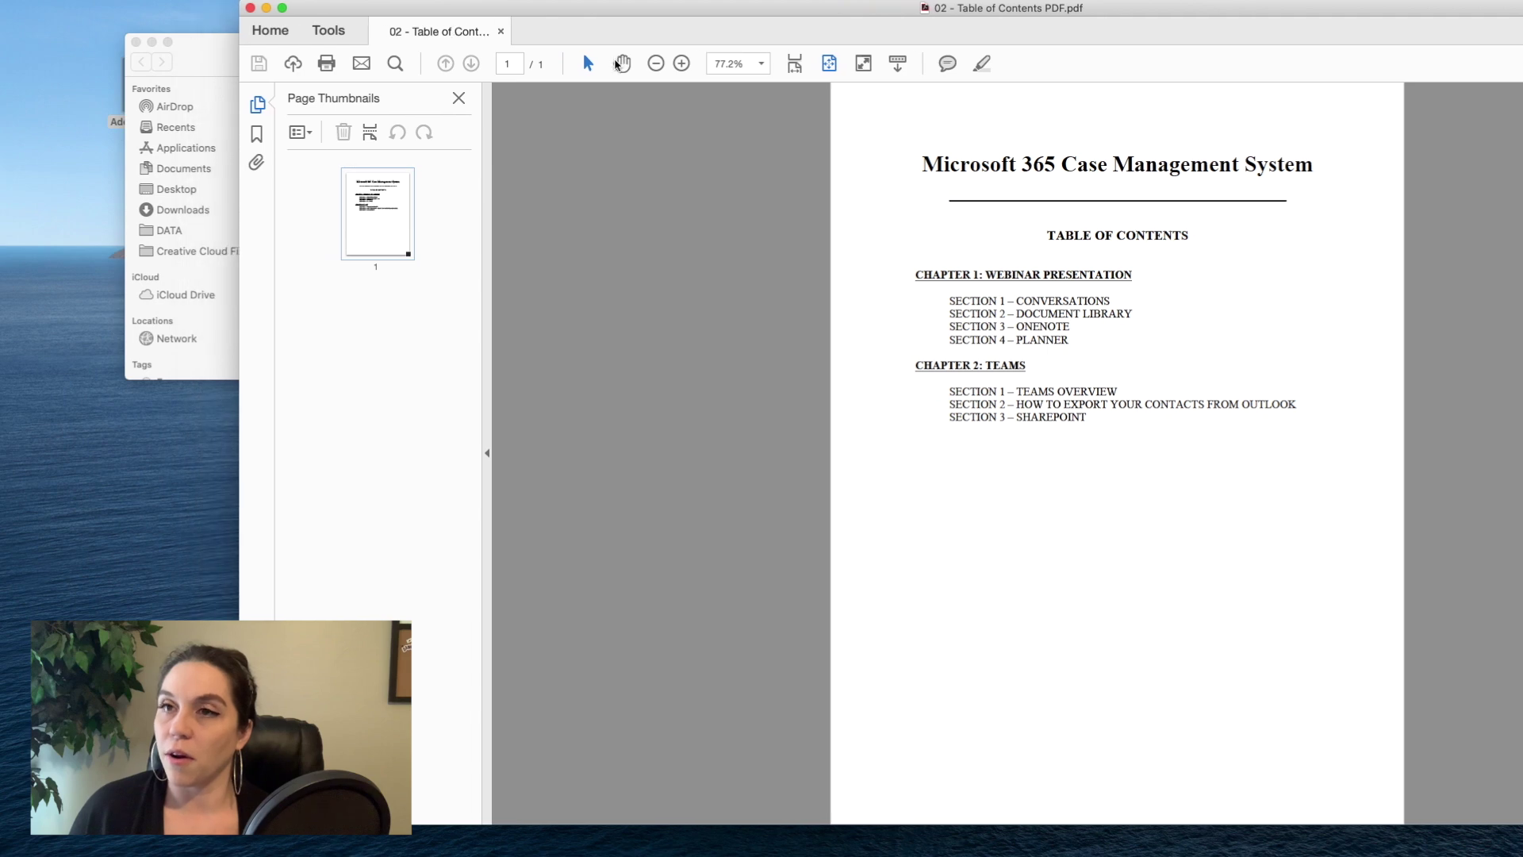
drag(395, 257, 1005, 313)
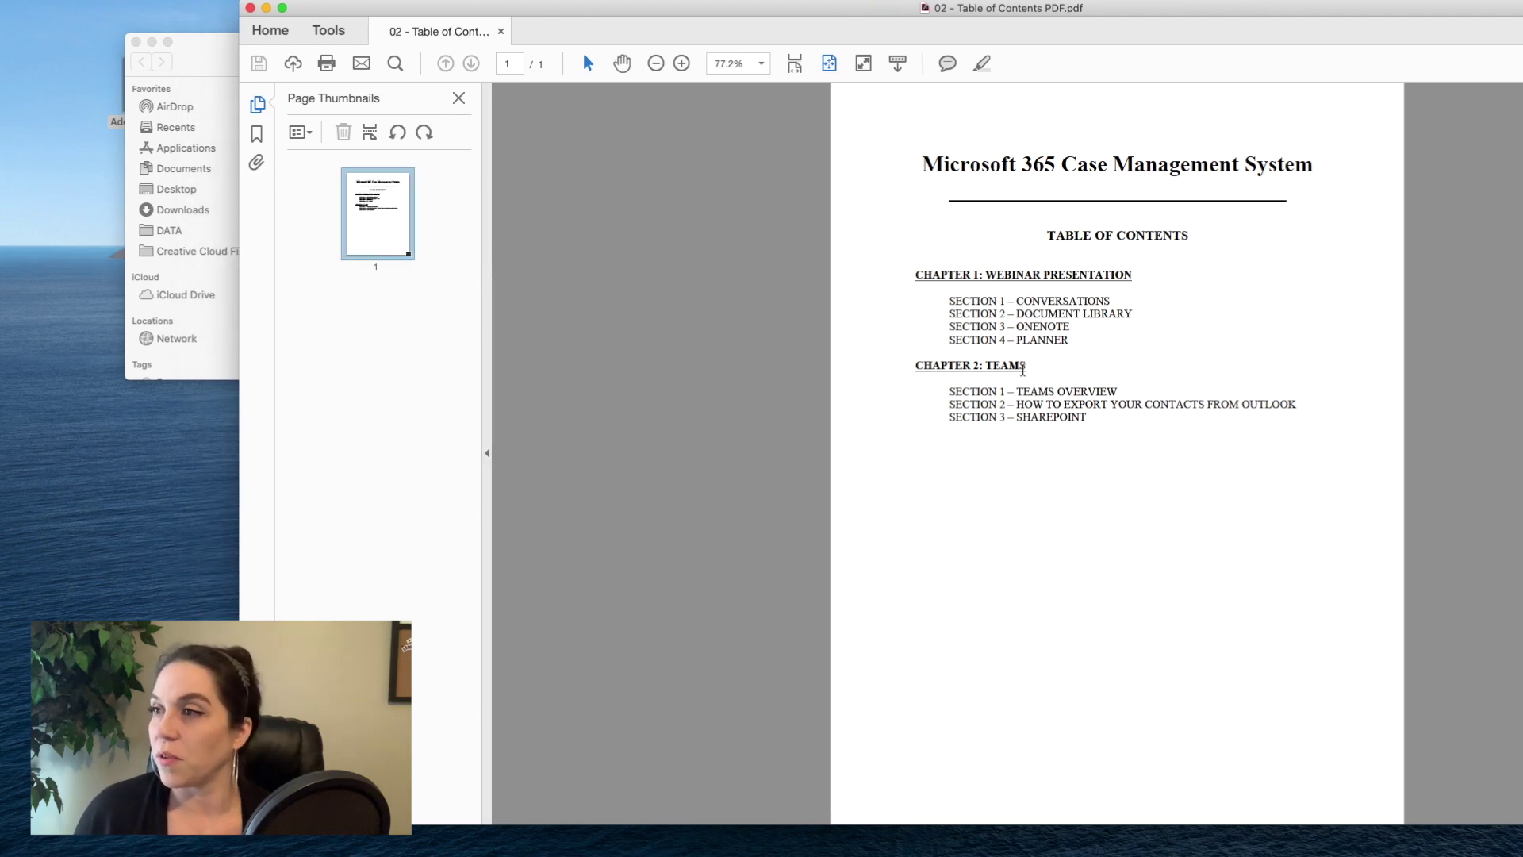
click(224, 65)
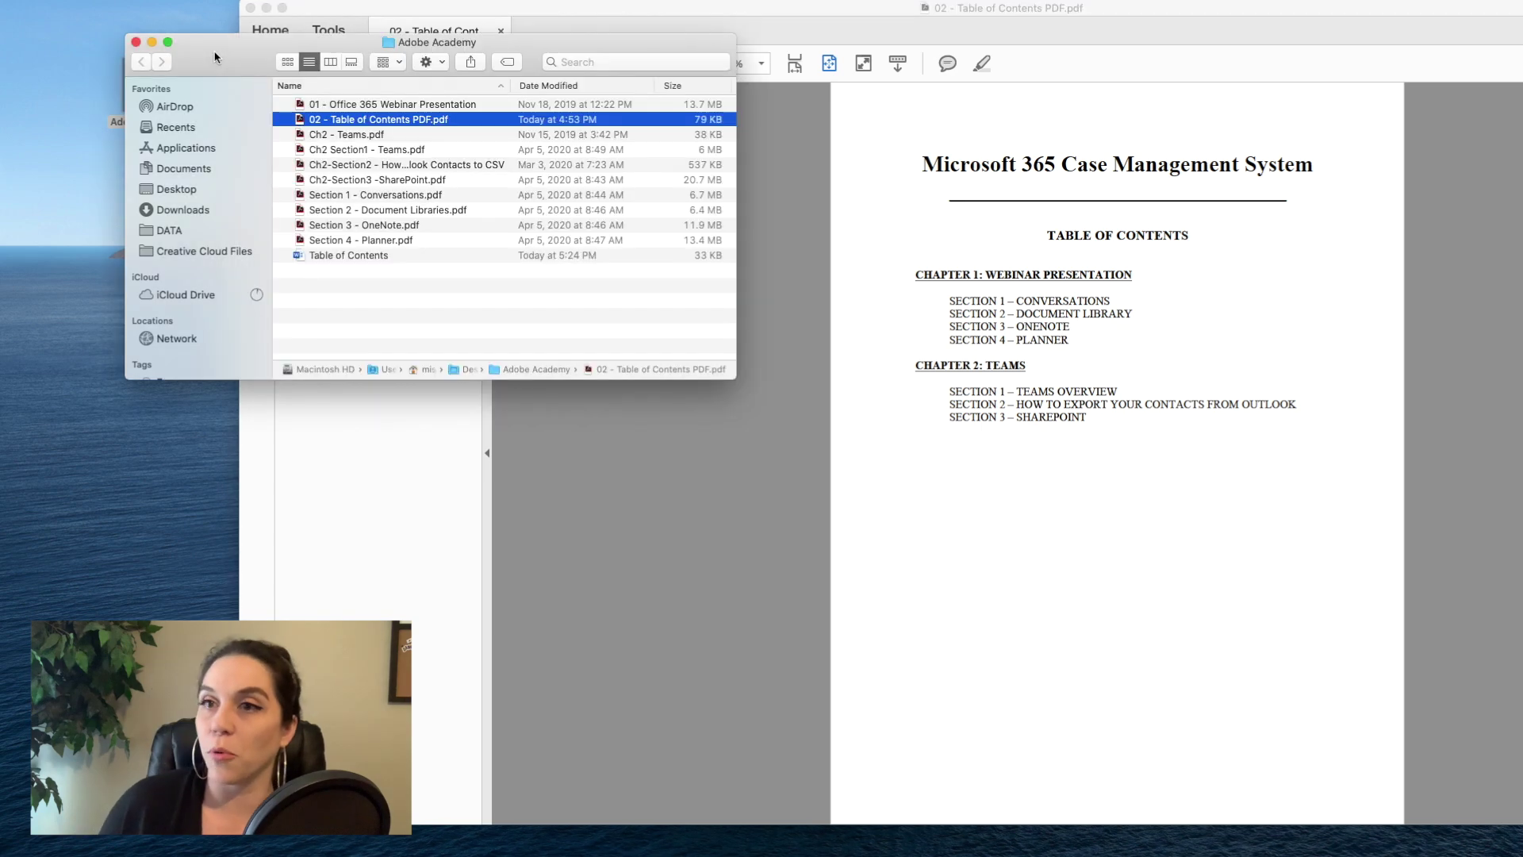
drag(519, 52, 432, 80)
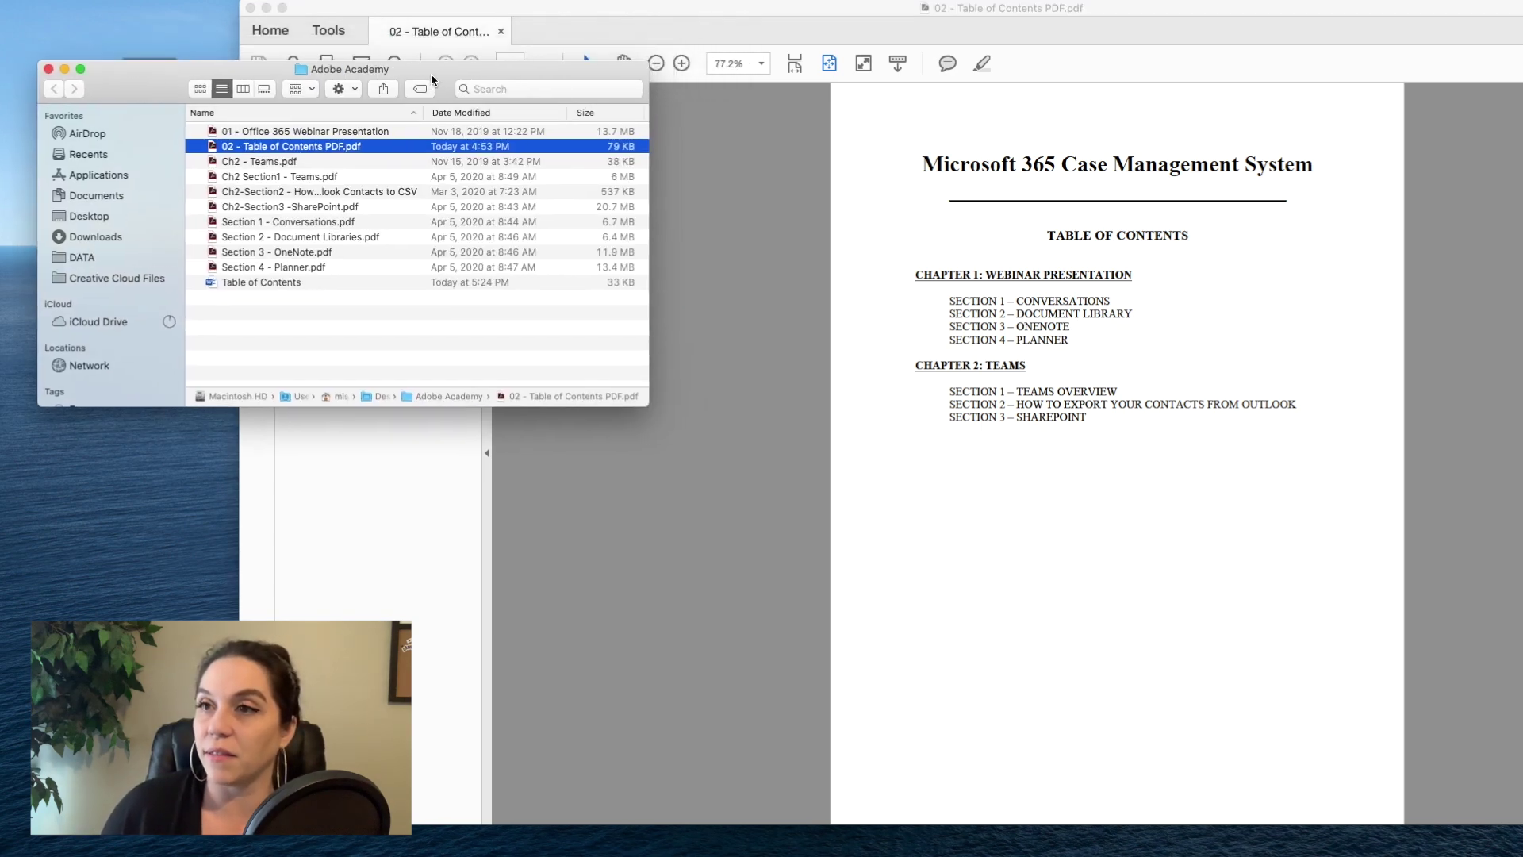
click(242, 563)
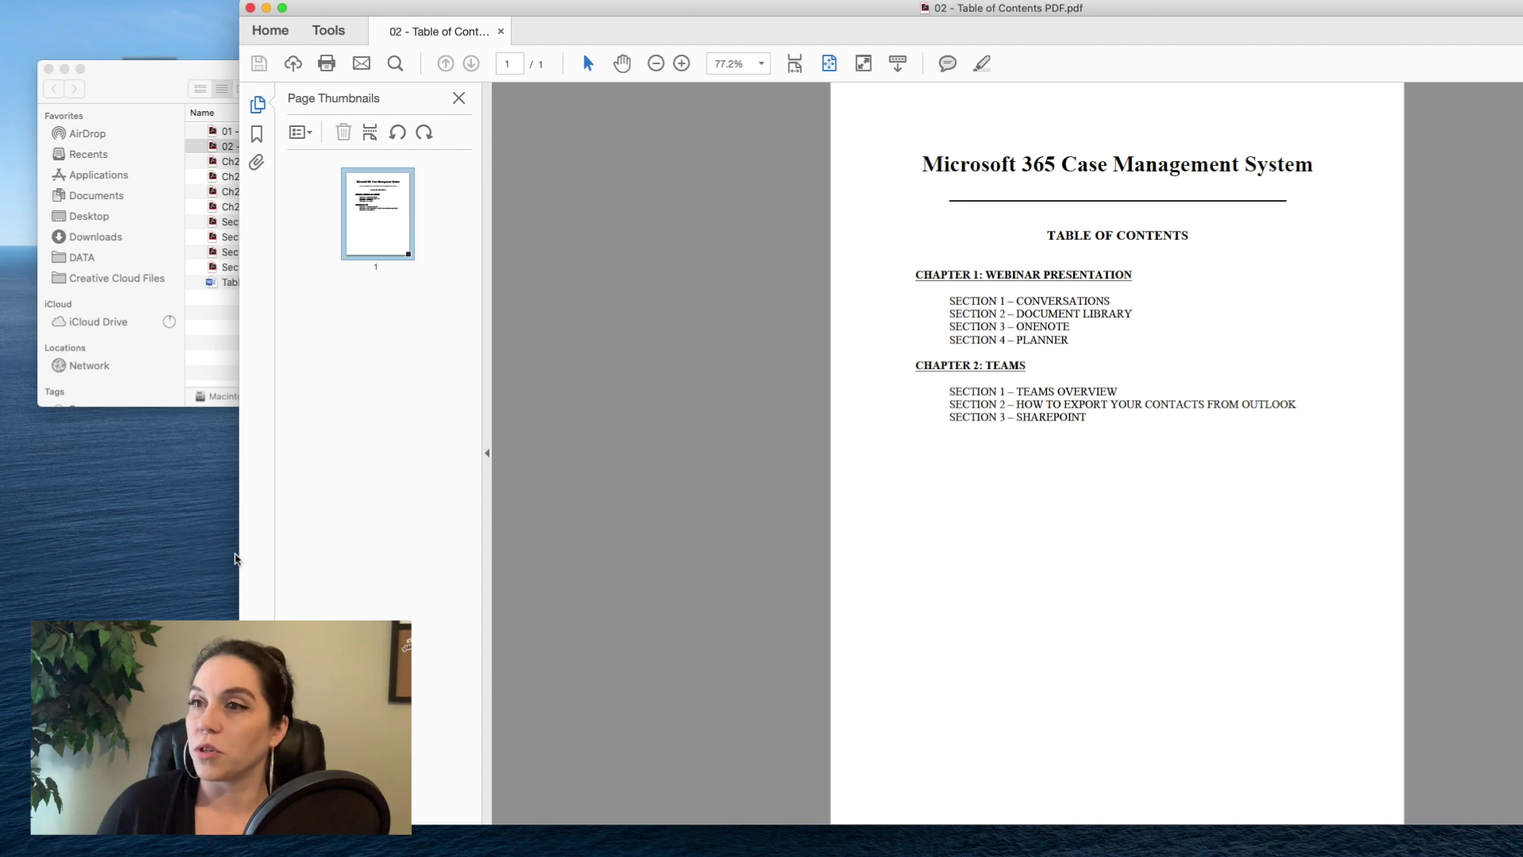
drag(239, 561, 680, 630)
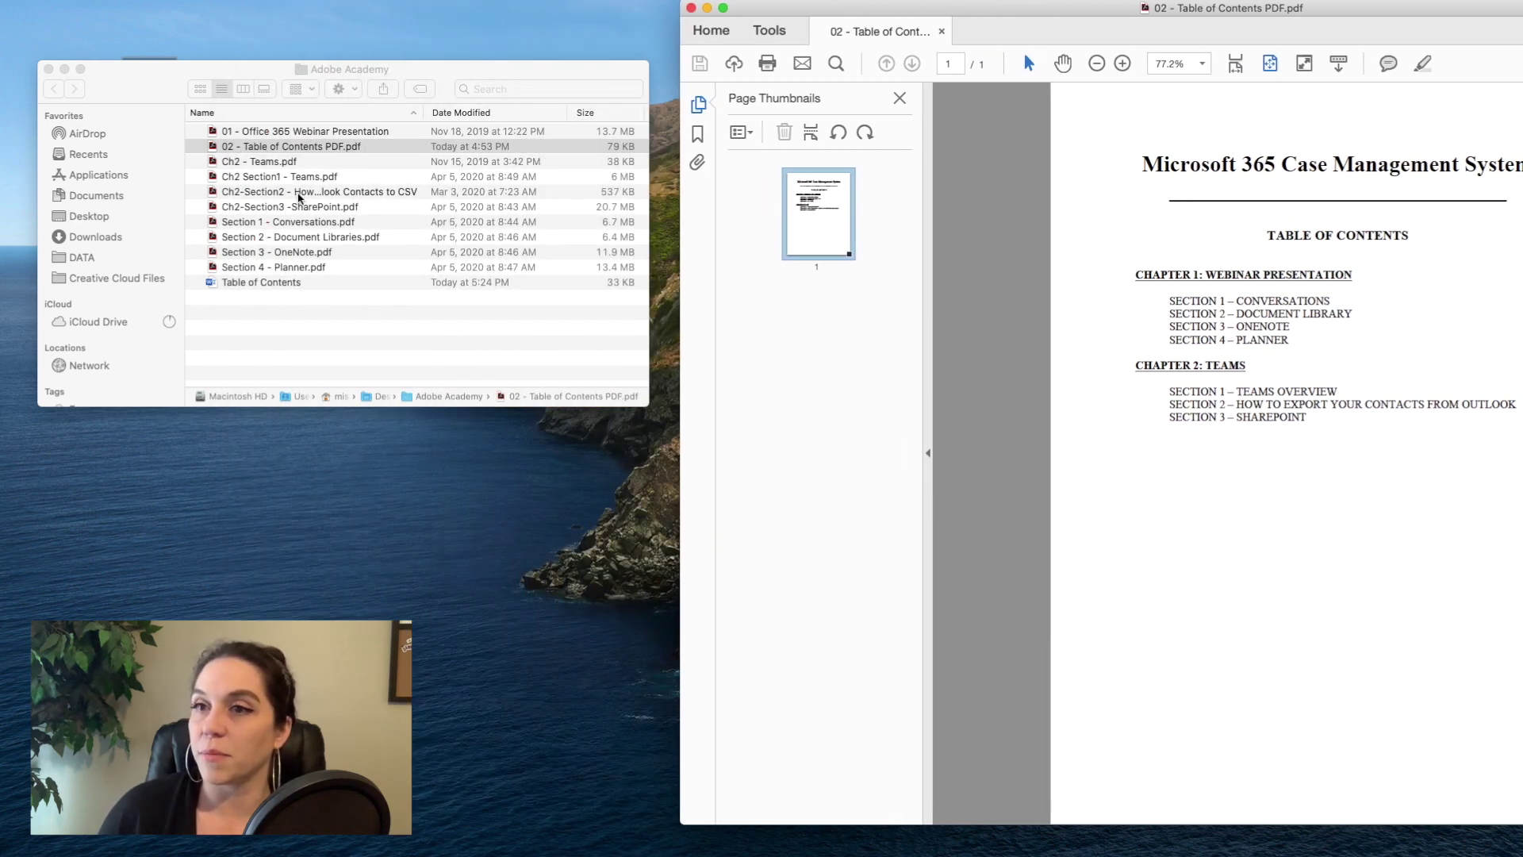
Insert "01 - Office 365 Webinar Presentation" from the folder after the table of contents page in the PDF
click(302, 225)
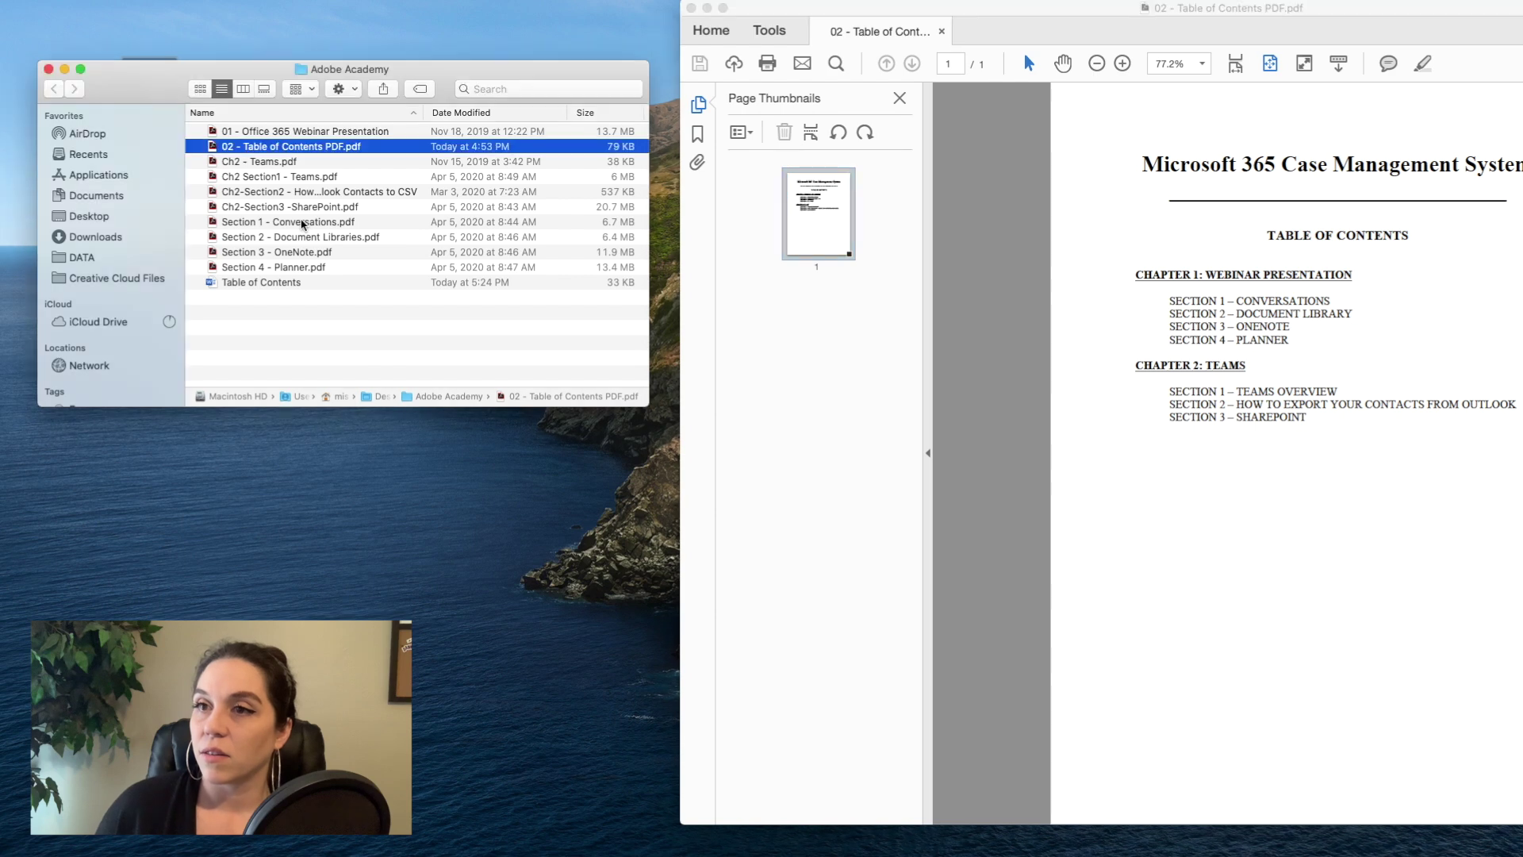
click(278, 132)
drag(278, 133, 847, 295)
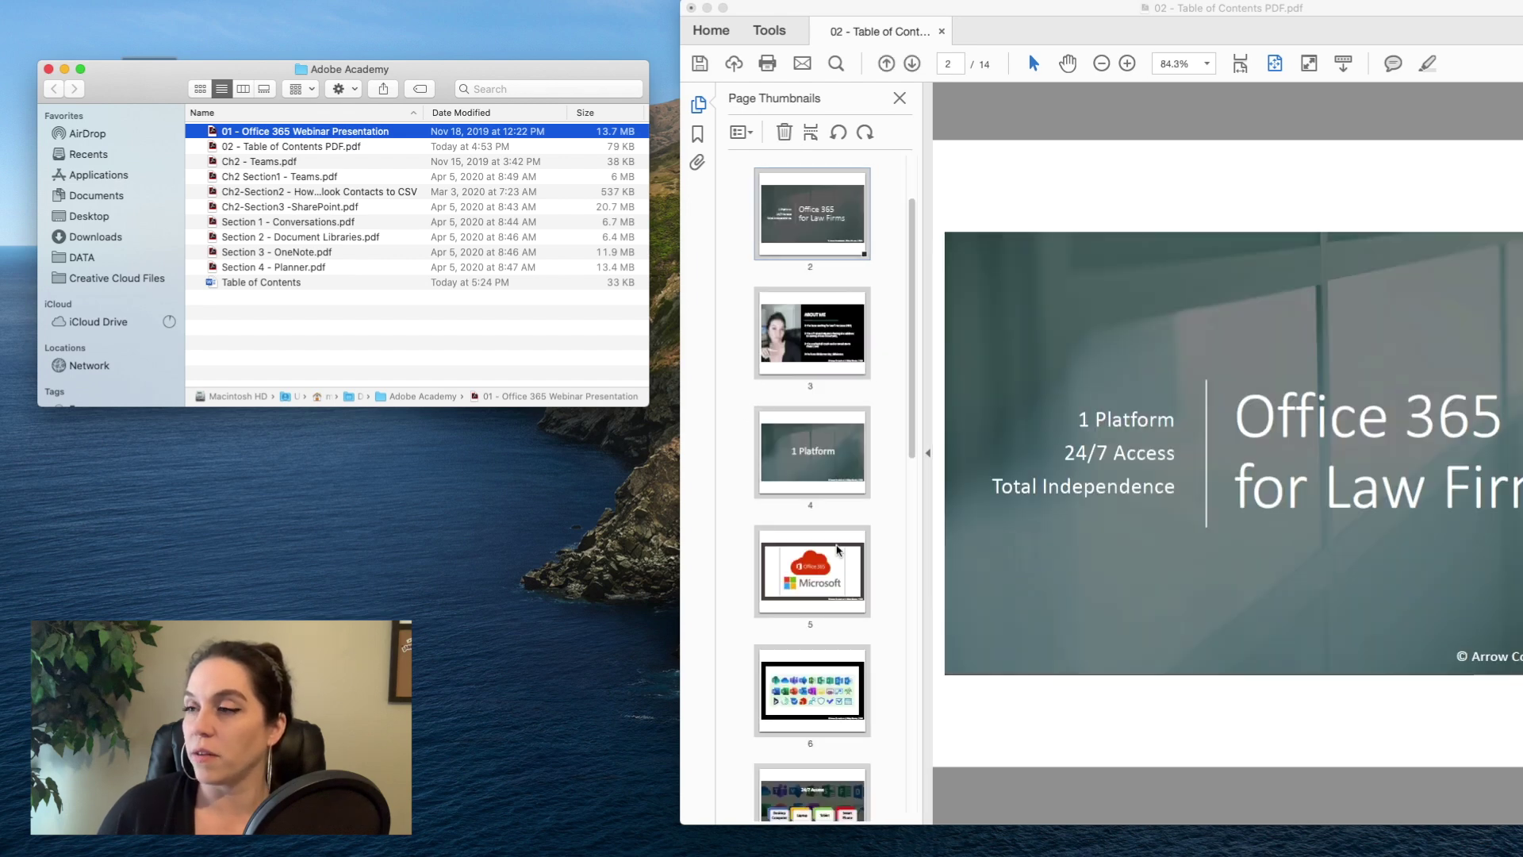
Insert the Section 1 - Conversations through Section 4 - Planner PDFs together after page 14, the "Thank You Gift" page
scroll(837, 549, down, 10)
click(815, 786)
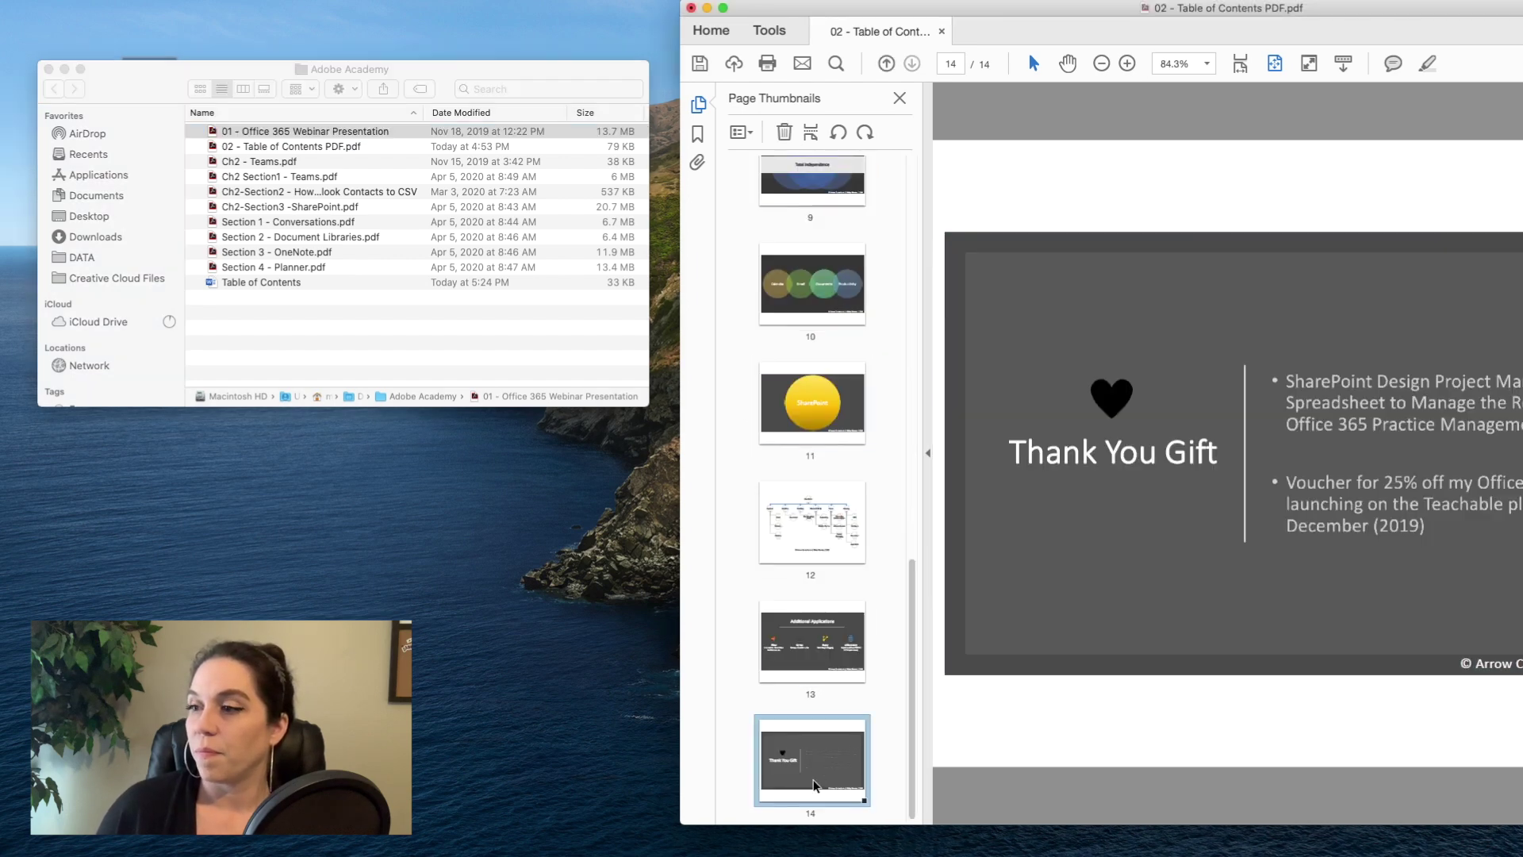
click(295, 227)
click(295, 227)
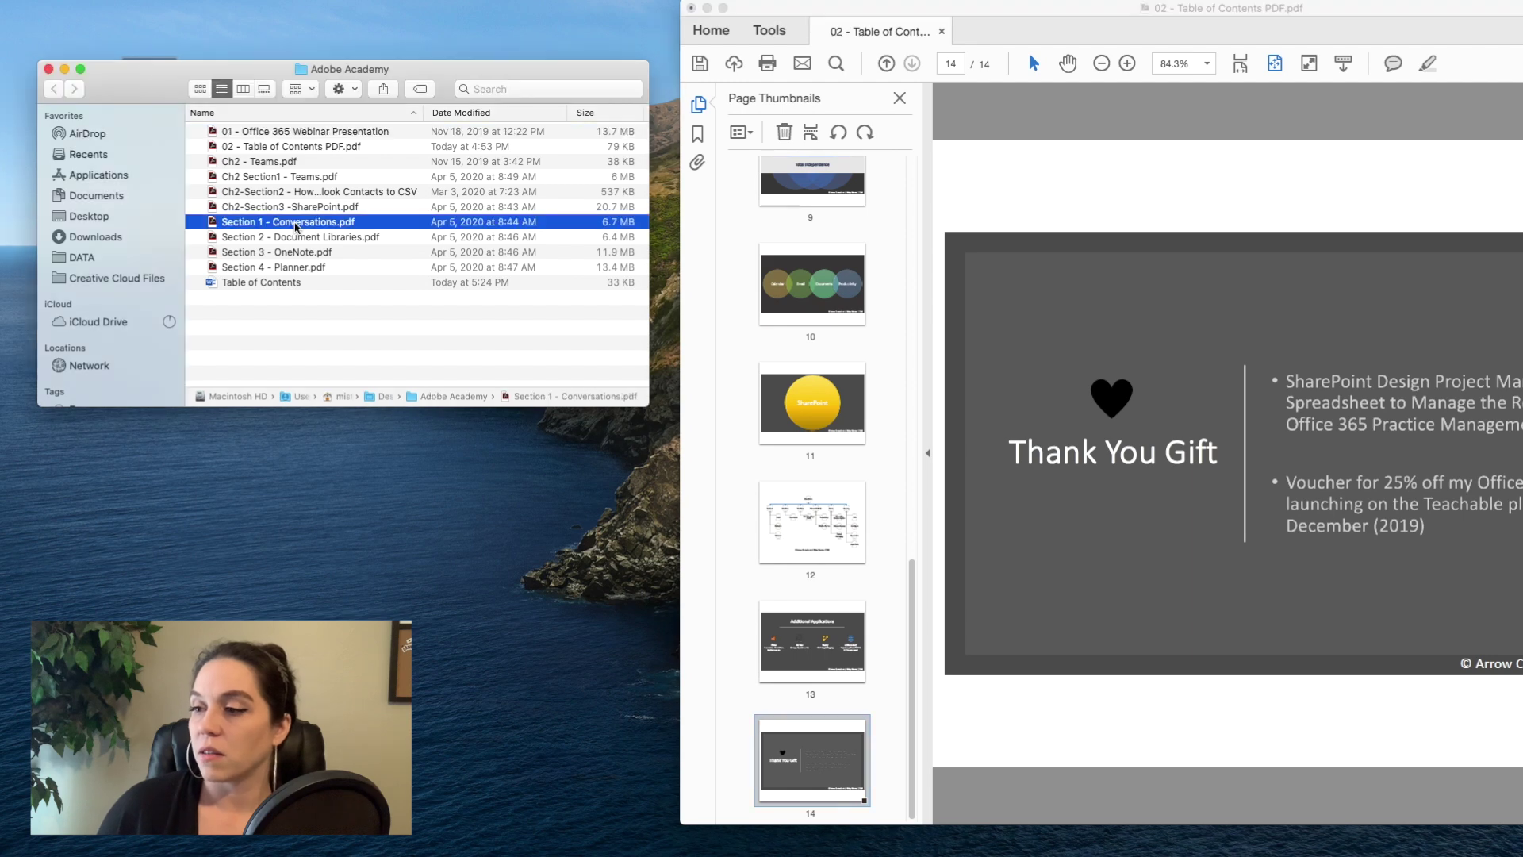
shift+click(291, 270)
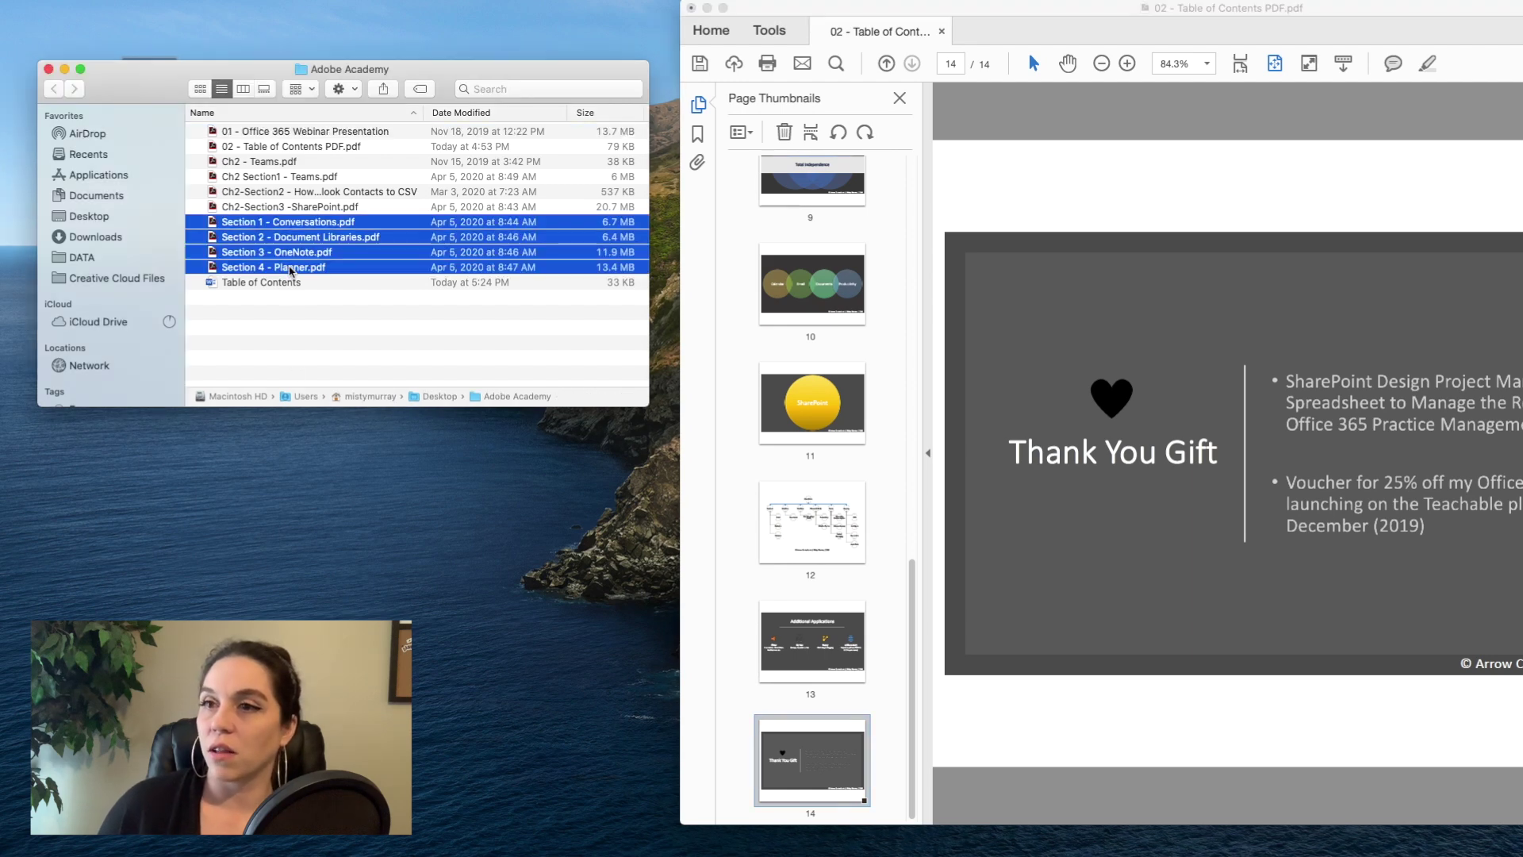
drag(290, 269, 865, 806)
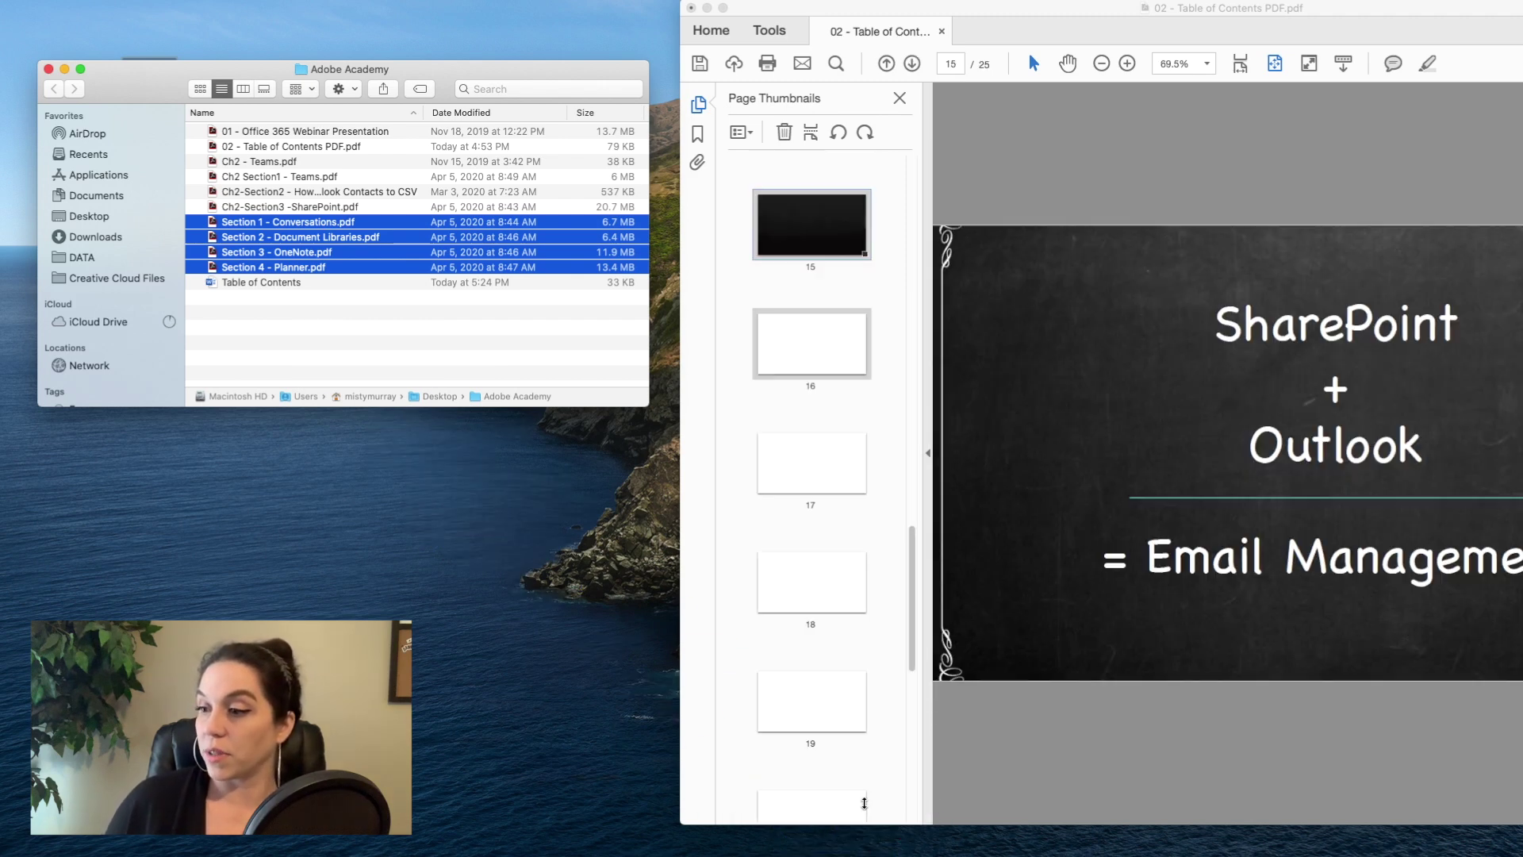
Insert "Ch2 - Teams.pdf" after the last page of the combined PDF
scroll(841, 674, down, 10)
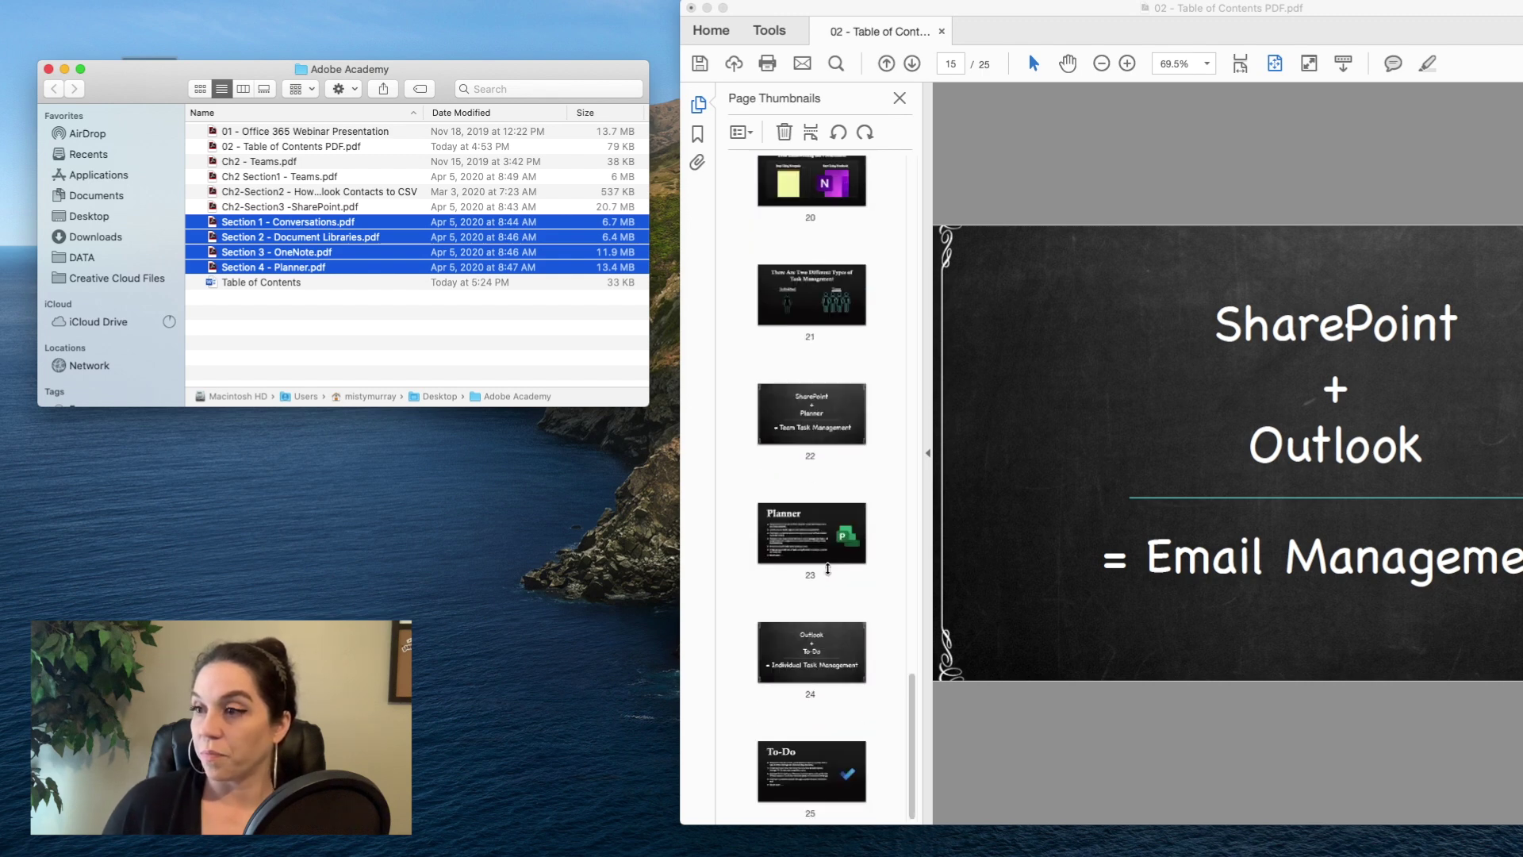
click(292, 163)
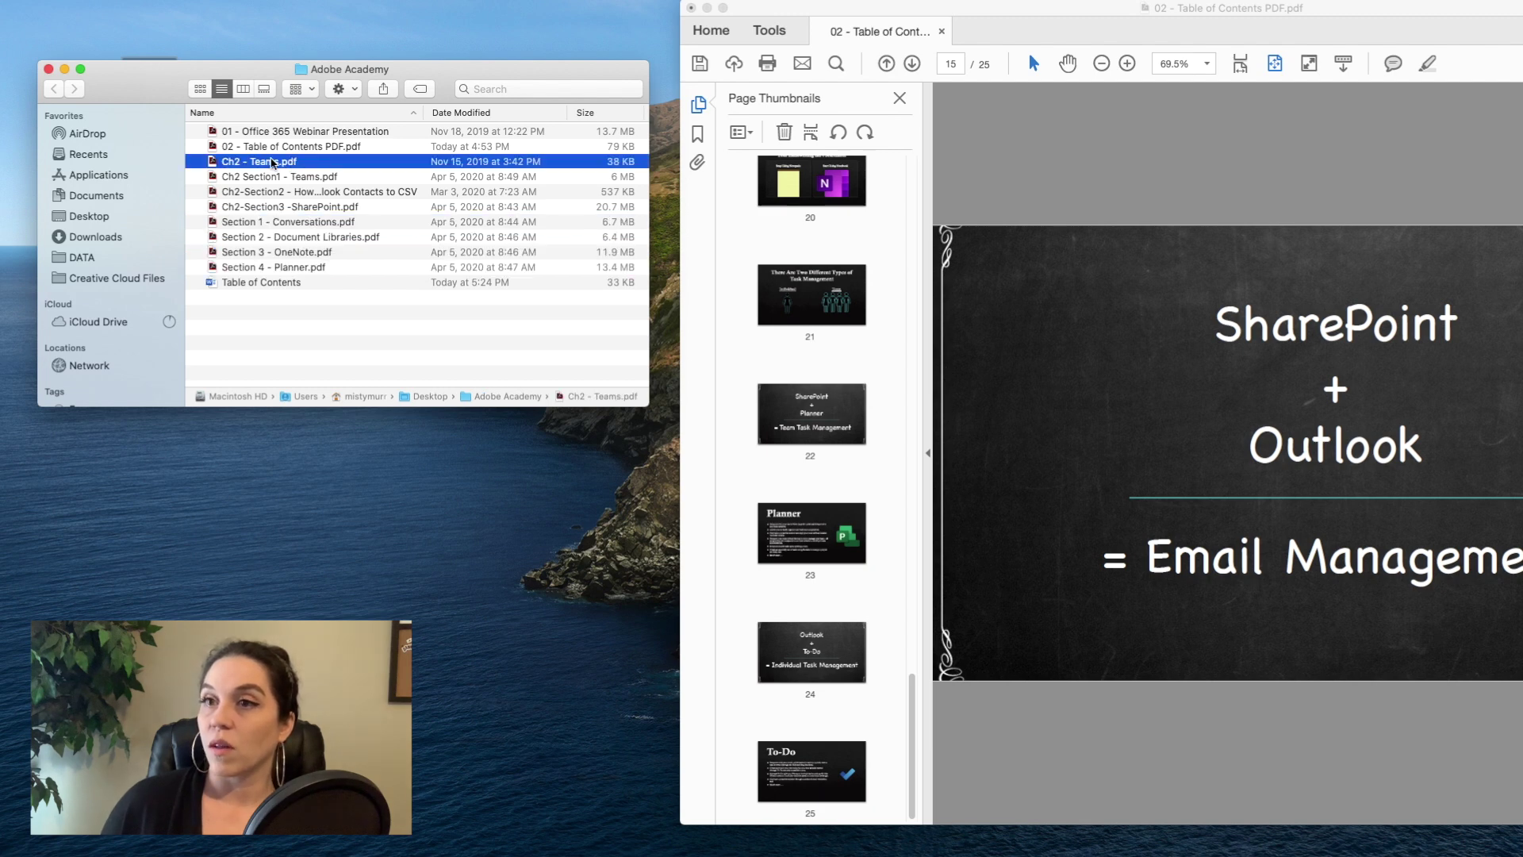
drag(272, 163, 838, 814)
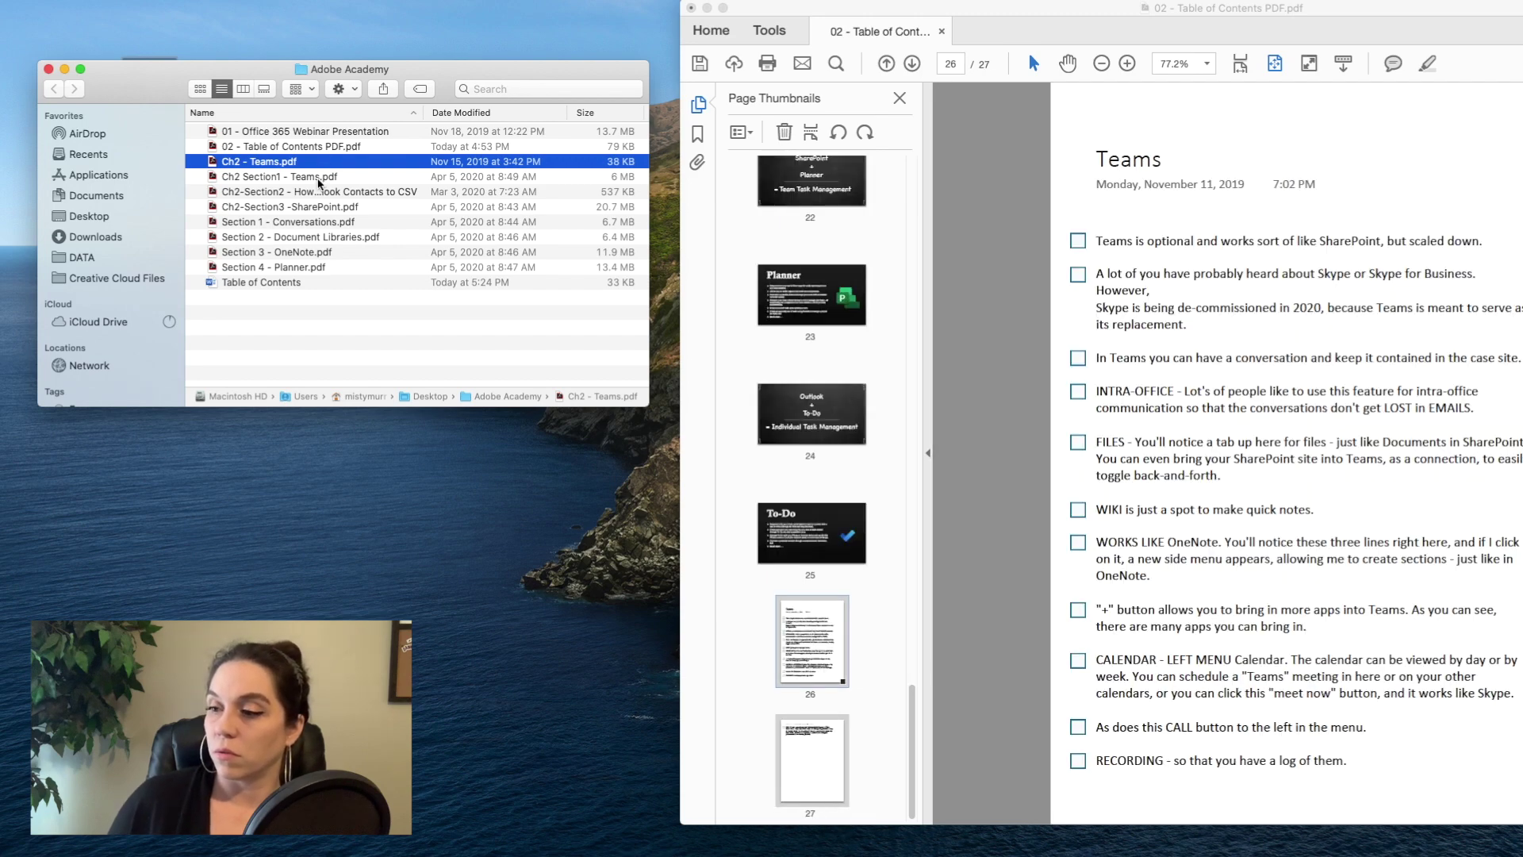
Insert the three Chapter 2 section PDFs (Teams, Outlook Contacts to CSV, SharePoint) together at the end of the combined PDF
click(318, 180)
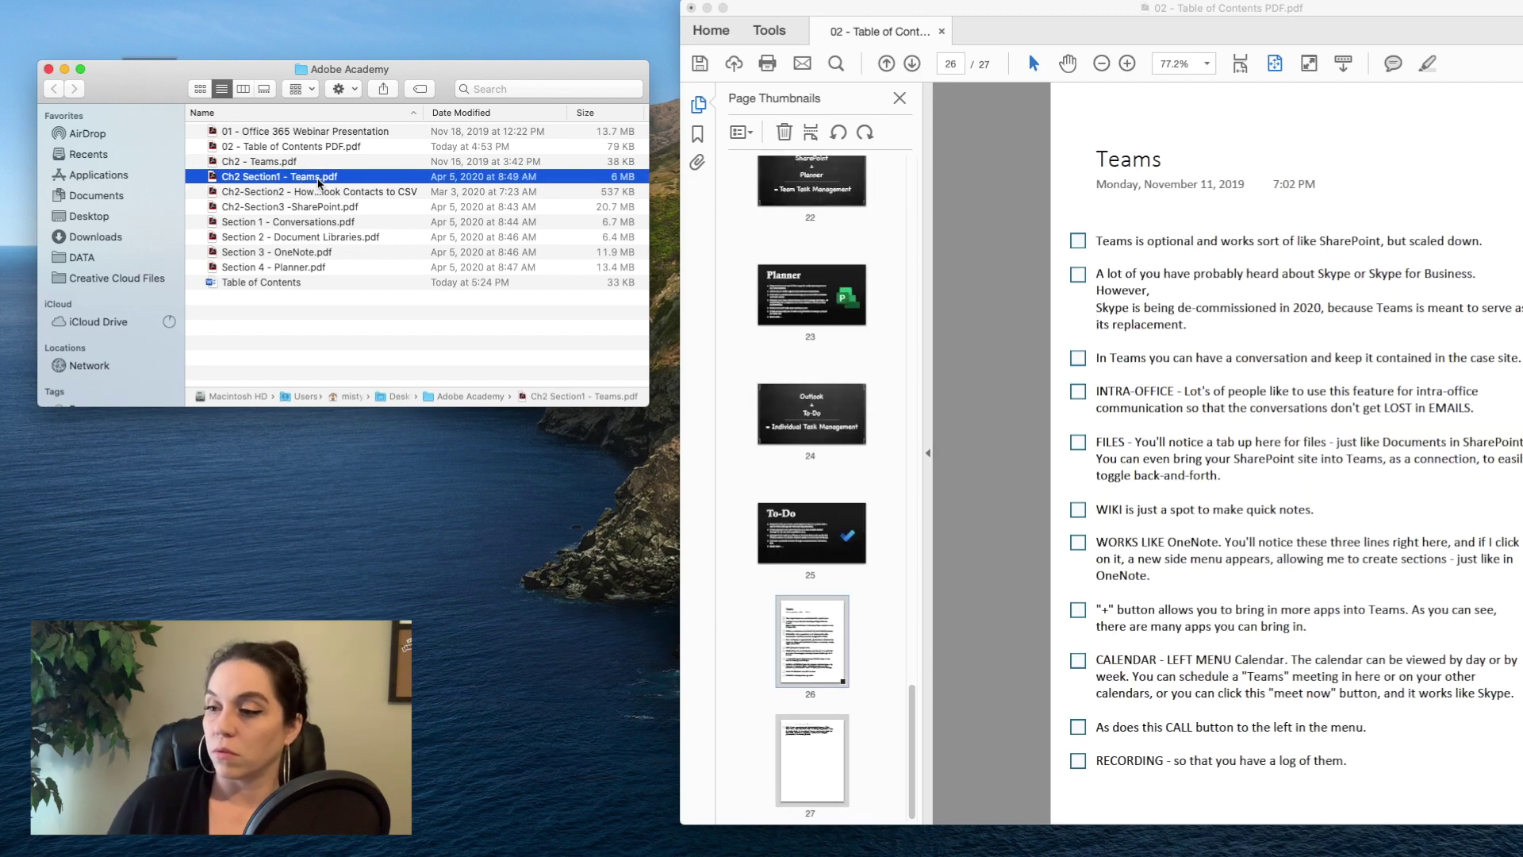
shift+click(307, 209)
drag(307, 209, 803, 817)
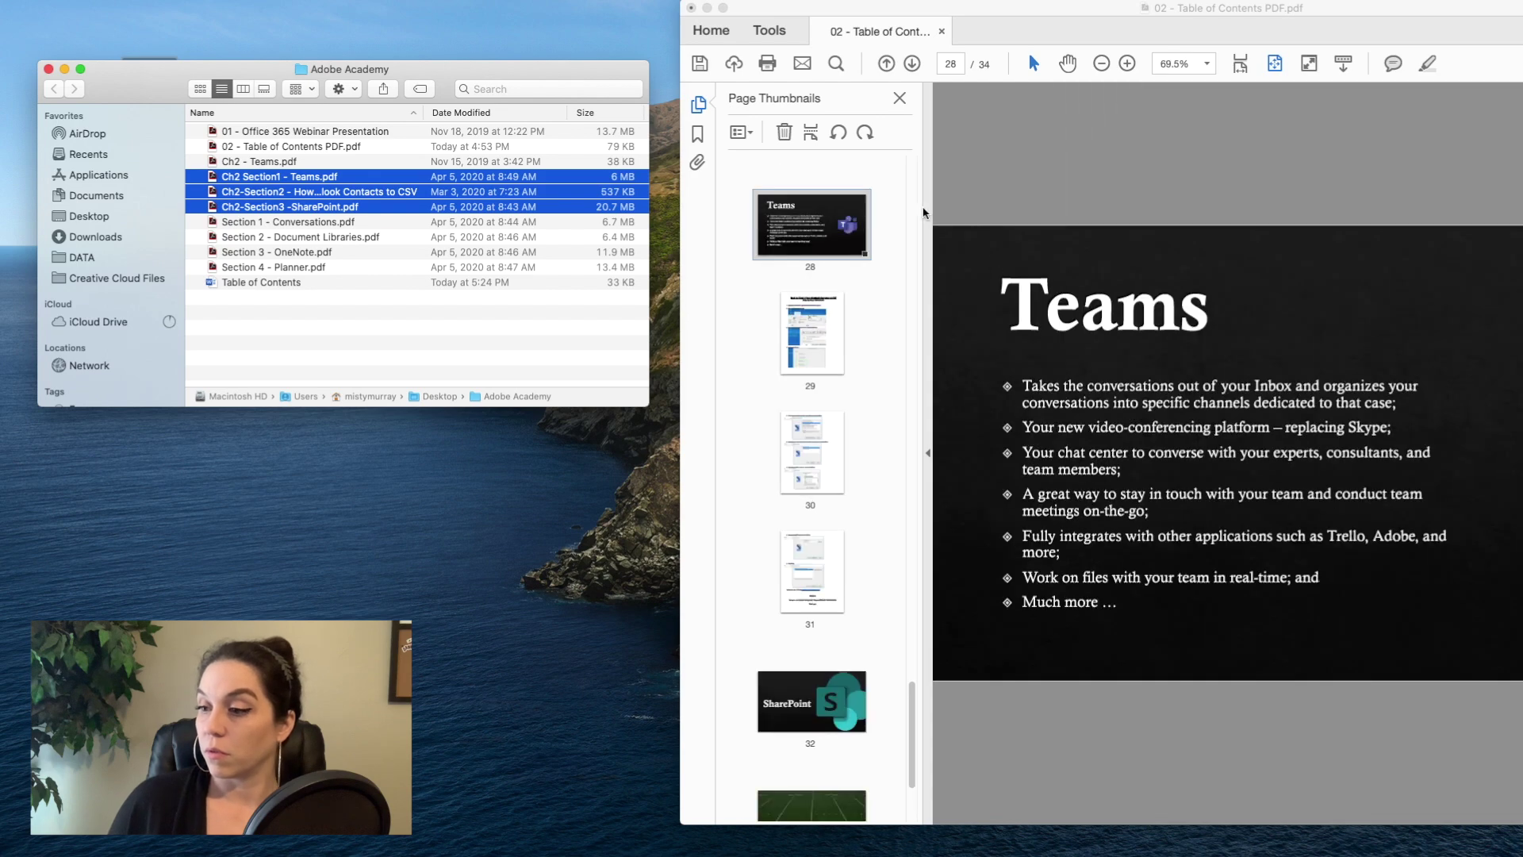
Check the inserted pages, return to the table of contents on page 1 and enlarge the PDF window to fill the screen
scroll(808, 641, down, 3)
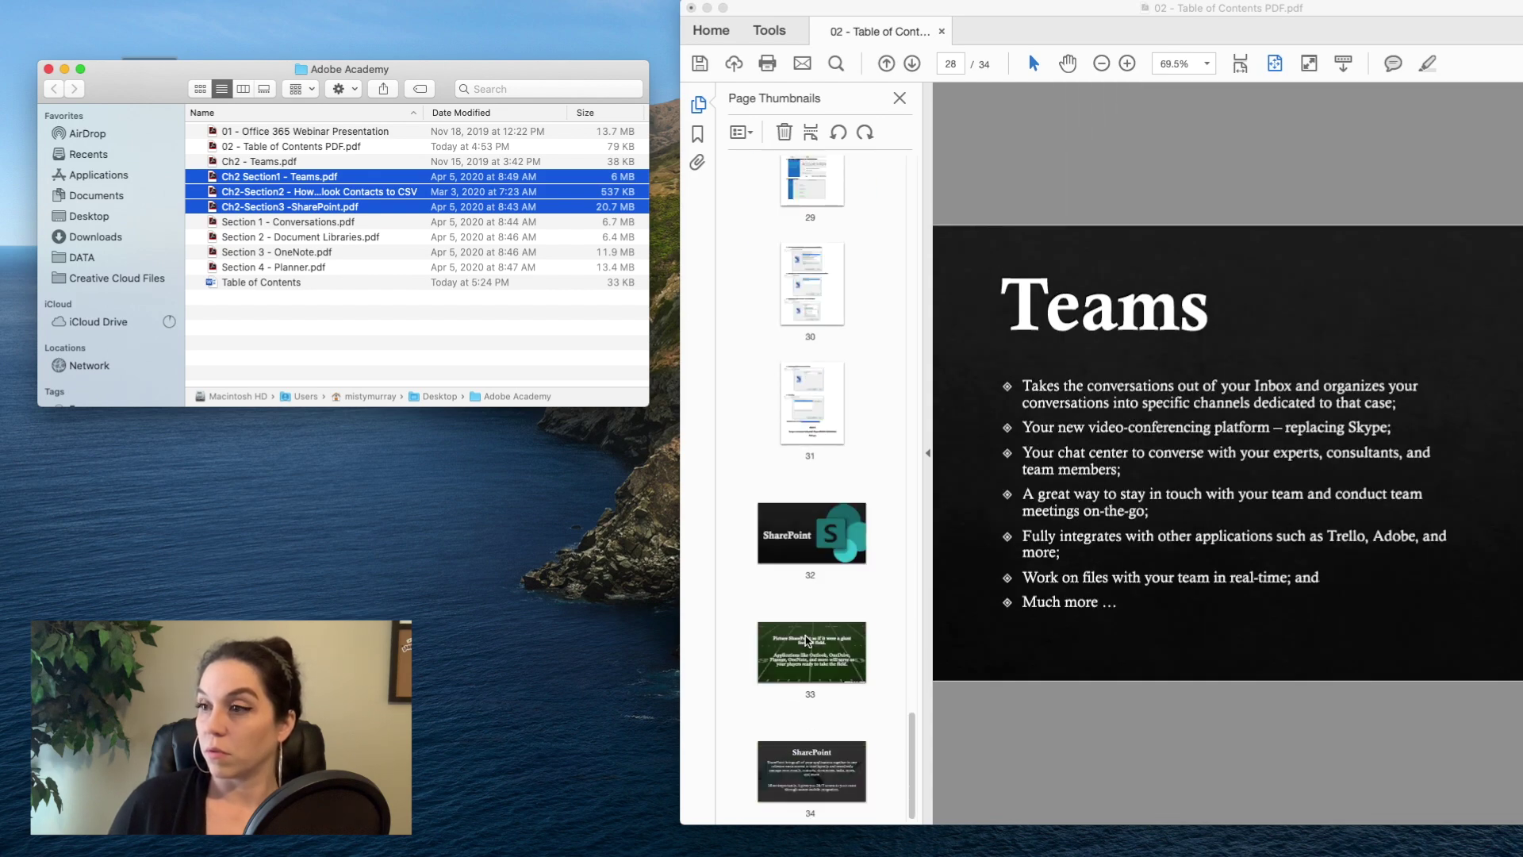
scroll(808, 641, up, 20)
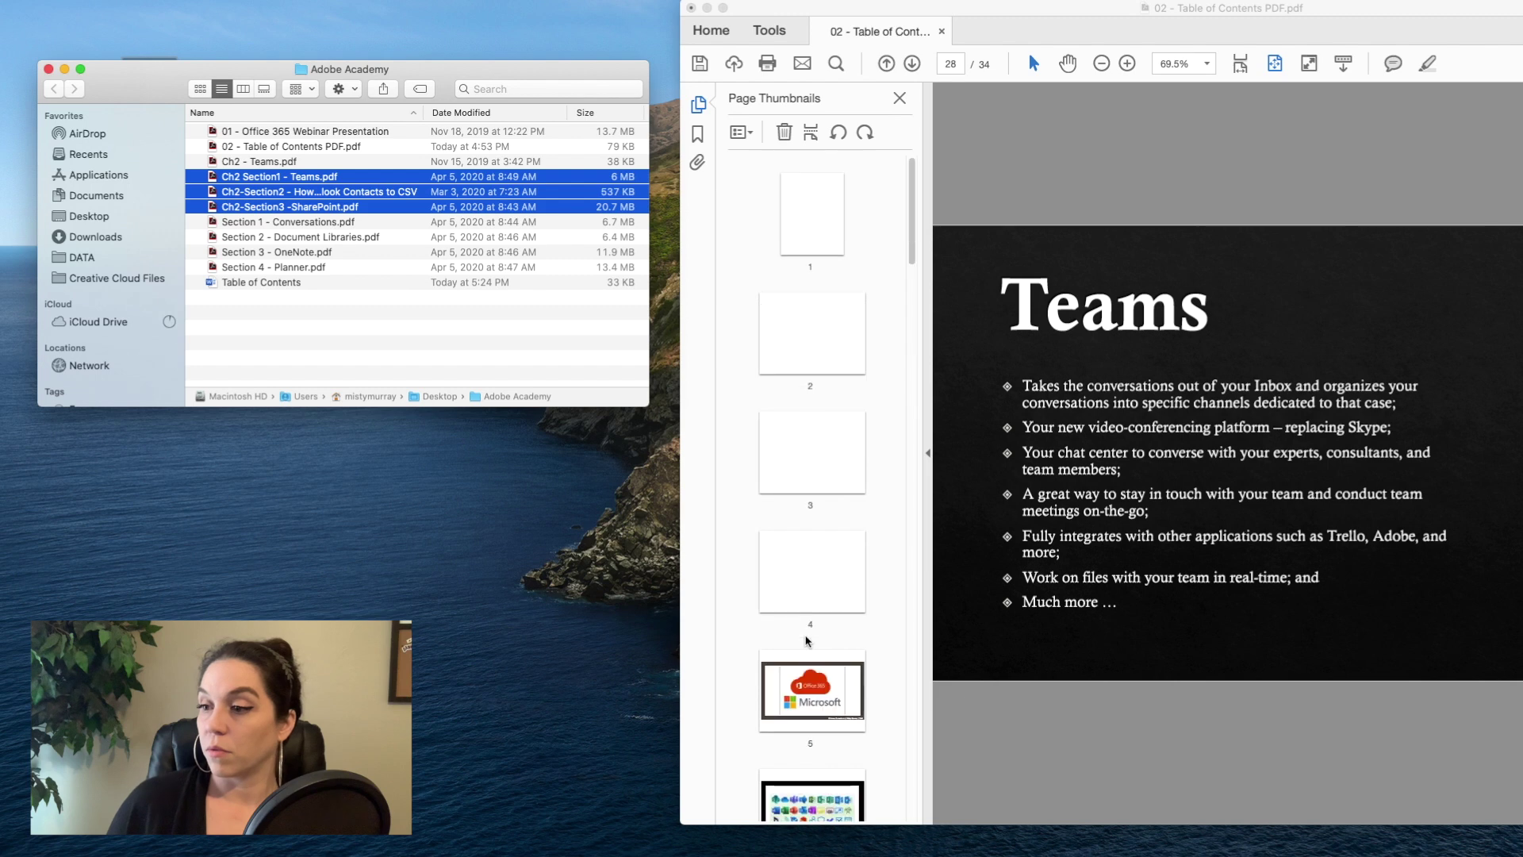
click(809, 208)
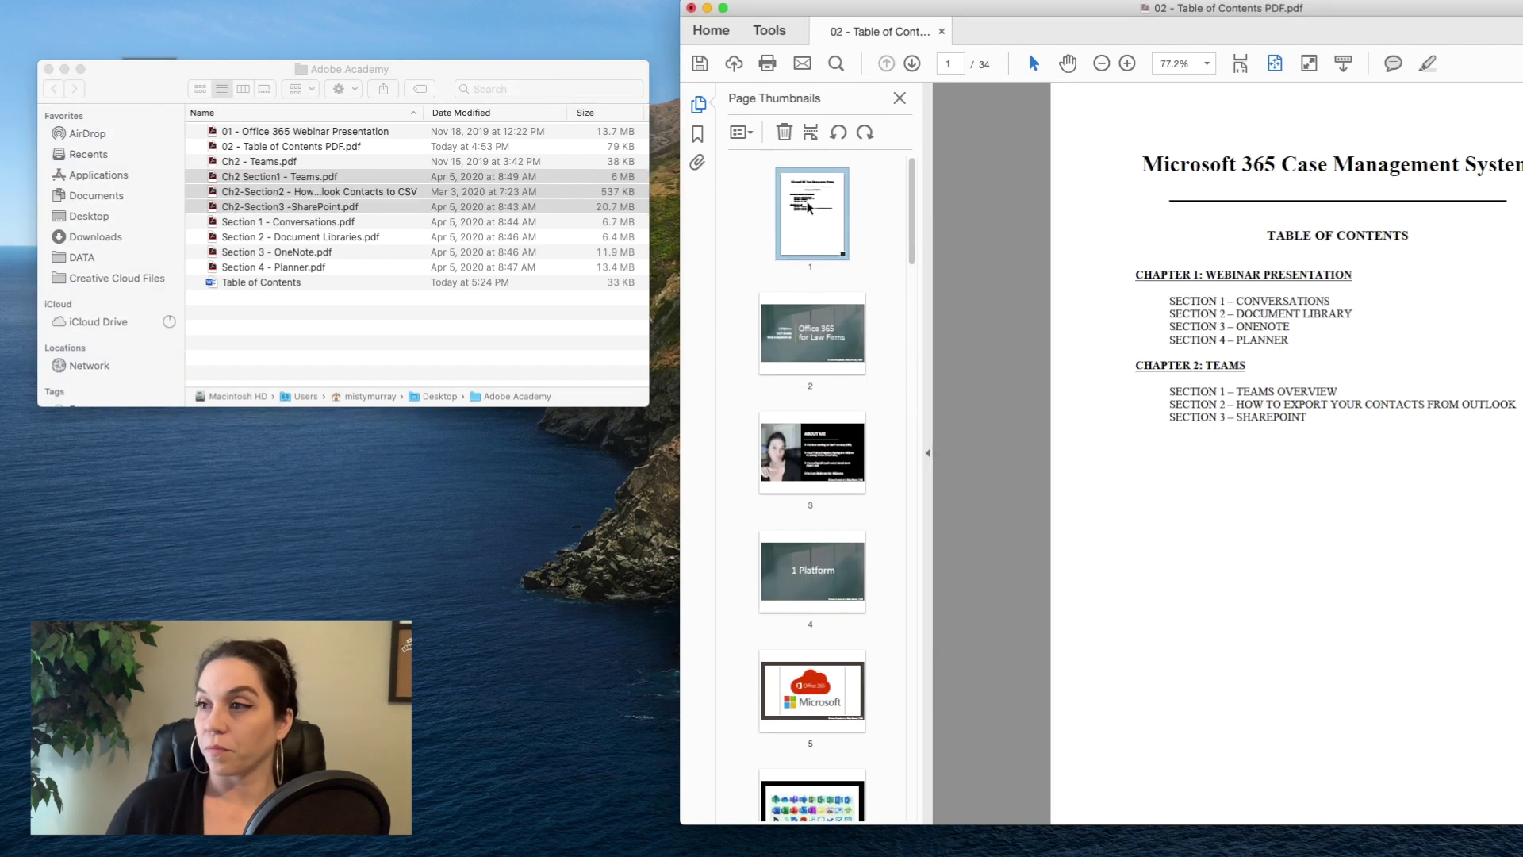
double_click(1142, 7)
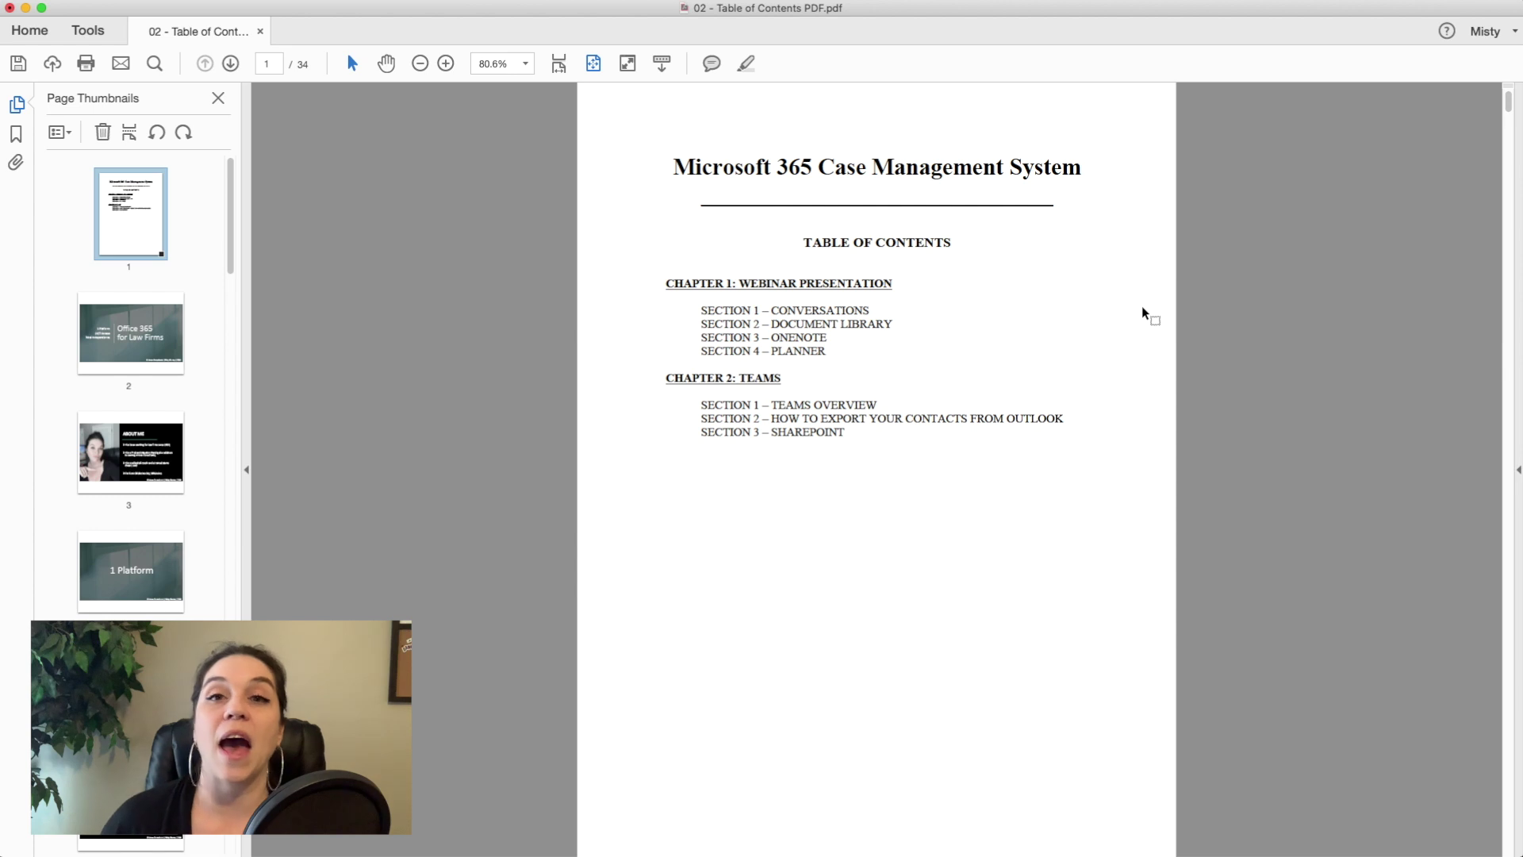
Show the bookmarks list and view the options available for the Chapter 1 heading text "WEBINAR PRESENTATION"
click(15, 137)
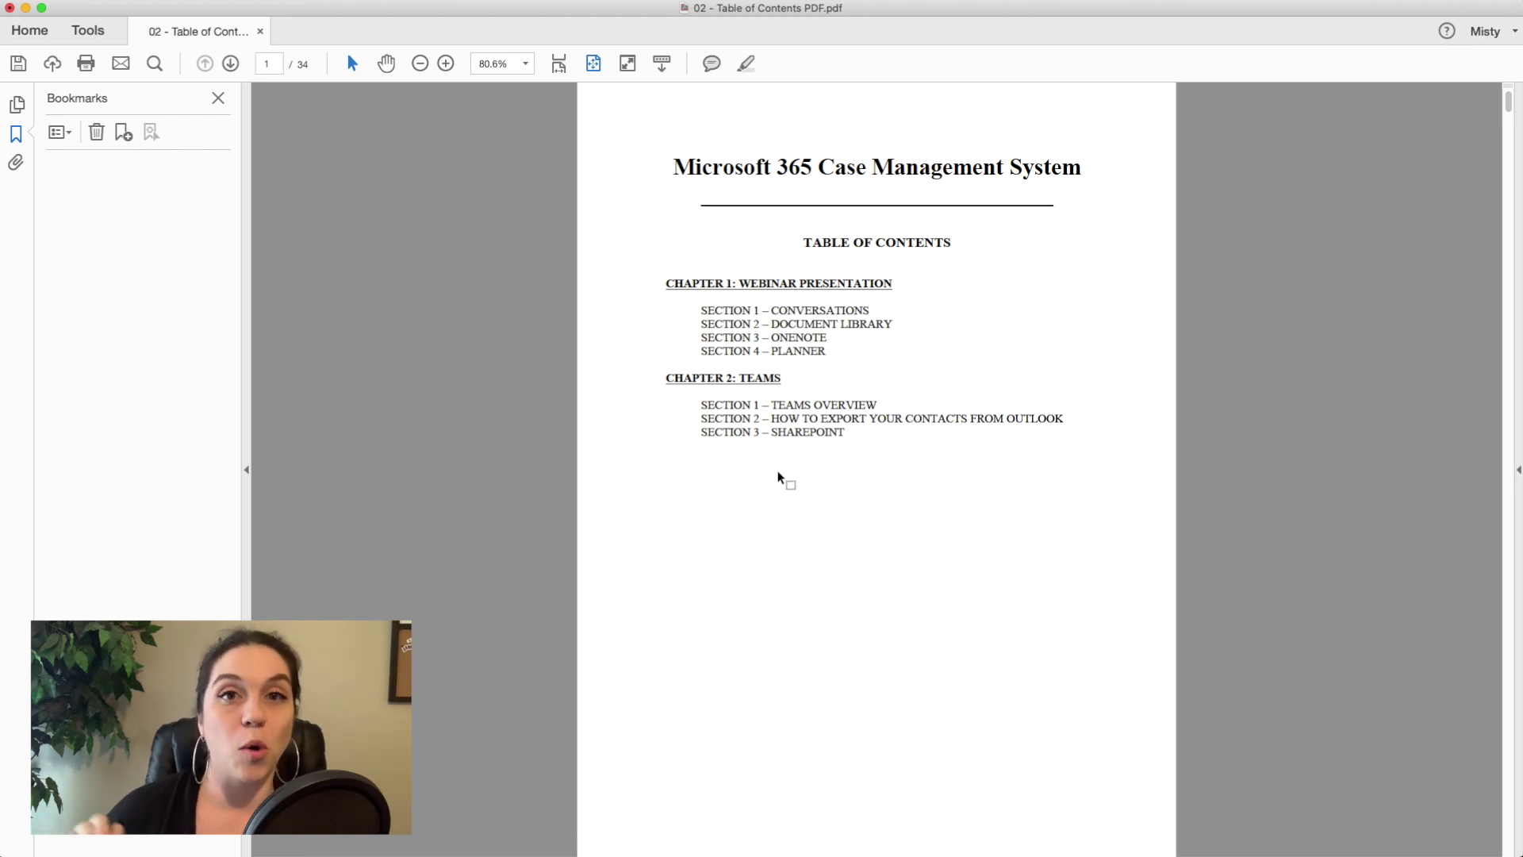
drag(741, 282, 824, 294)
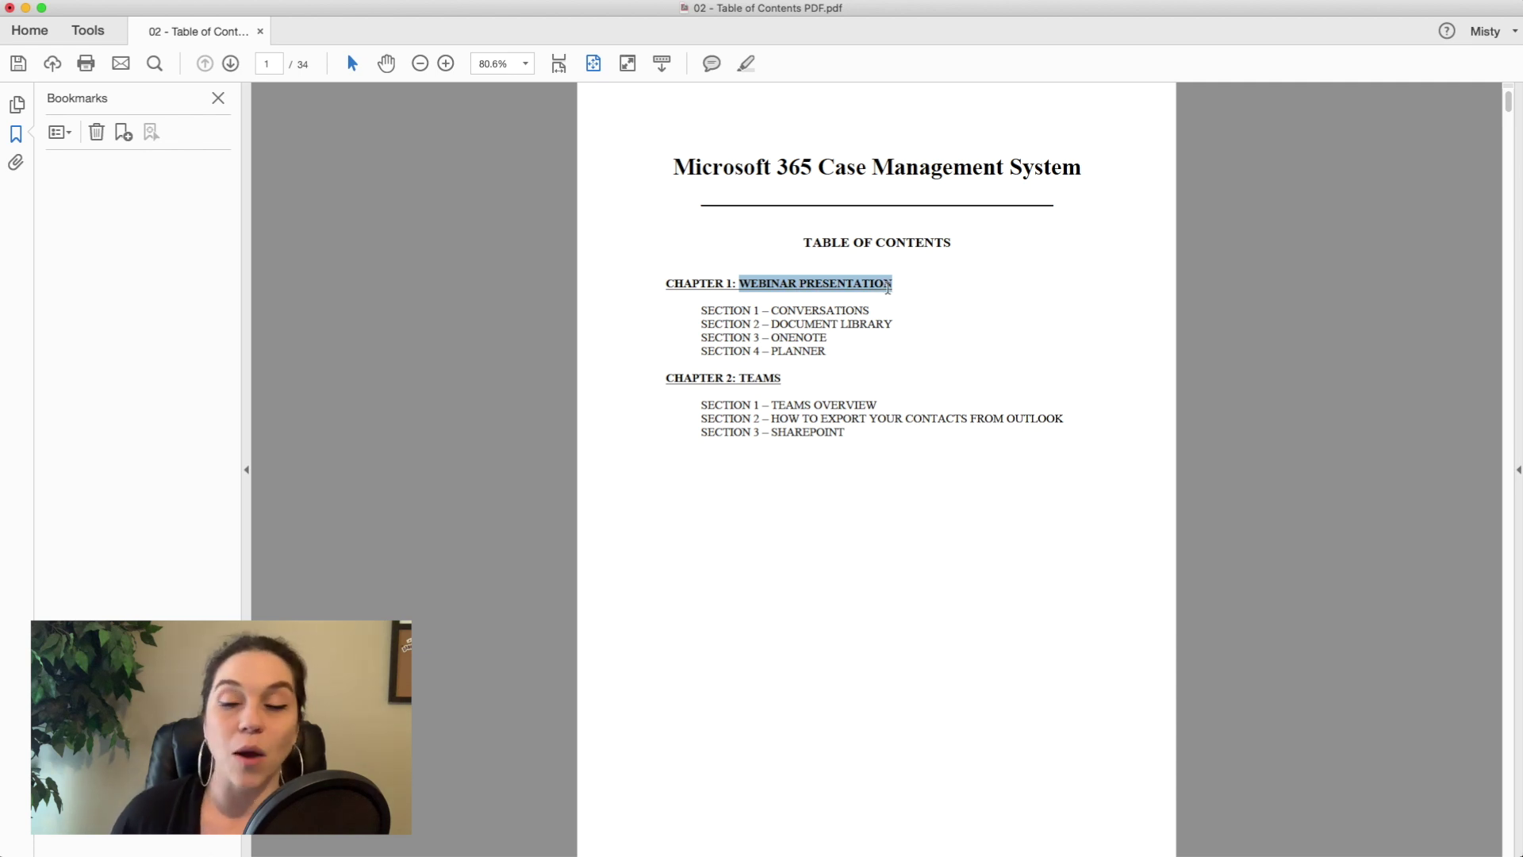
right_click(856, 287)
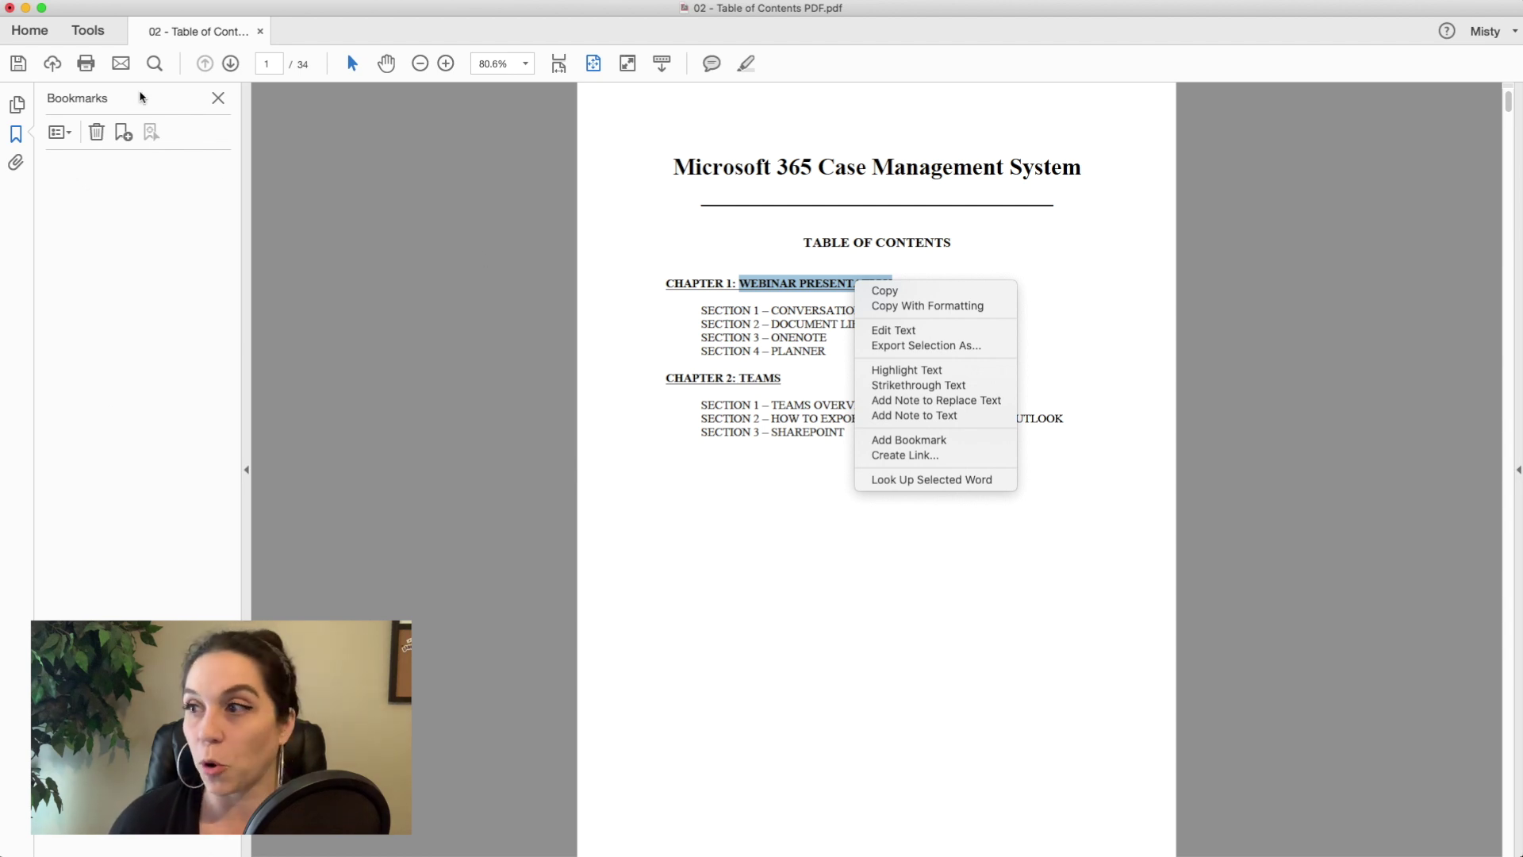
click(19, 112)
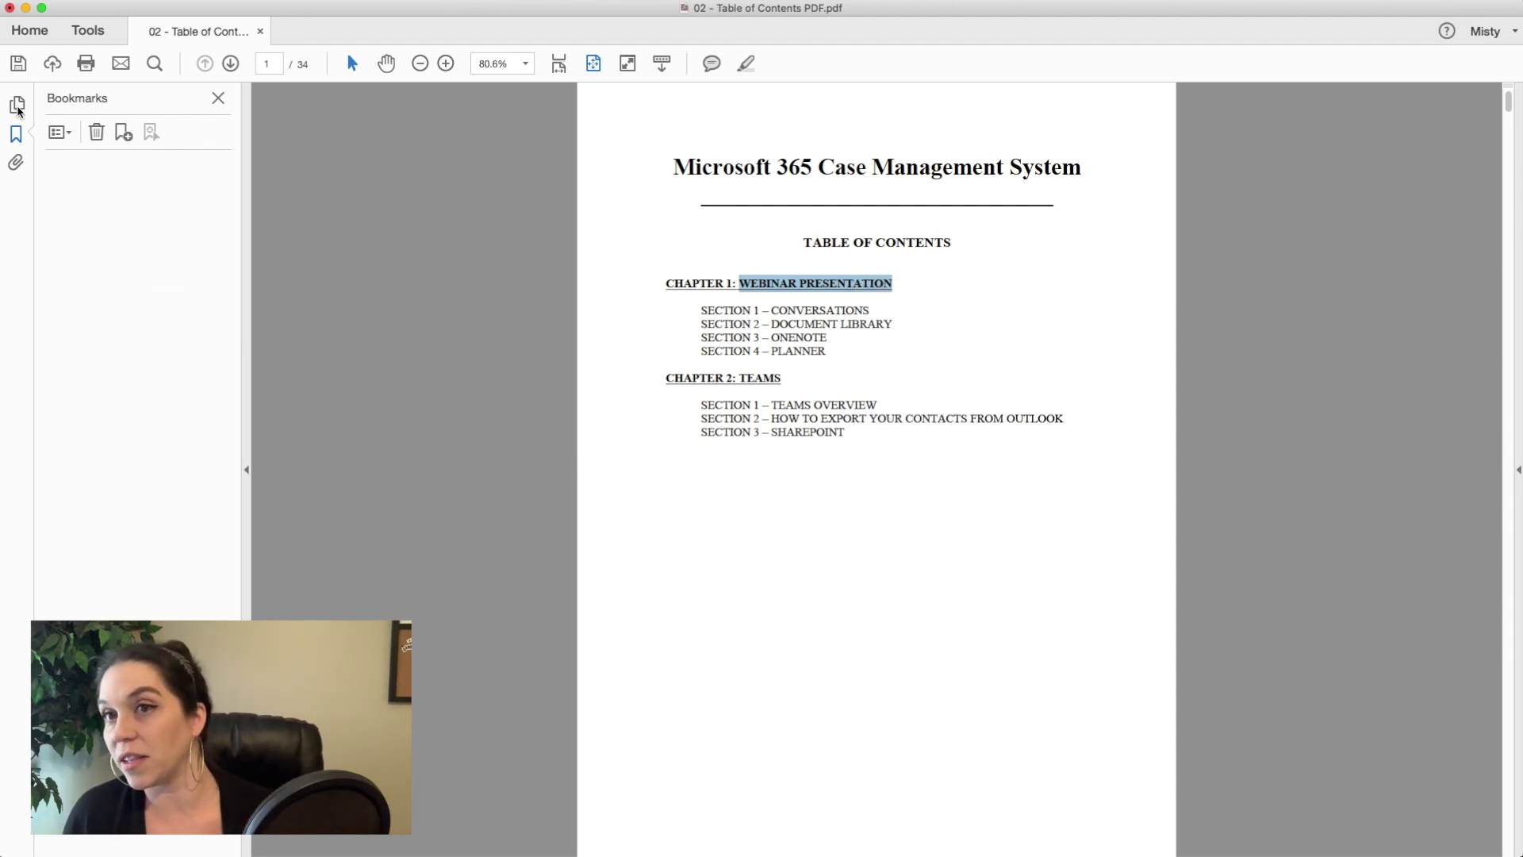
Bookmark page 2, the "Office 365 for Law Firms" title slide, as "CH 1 - Webinar Presenation"
click(19, 111)
click(133, 353)
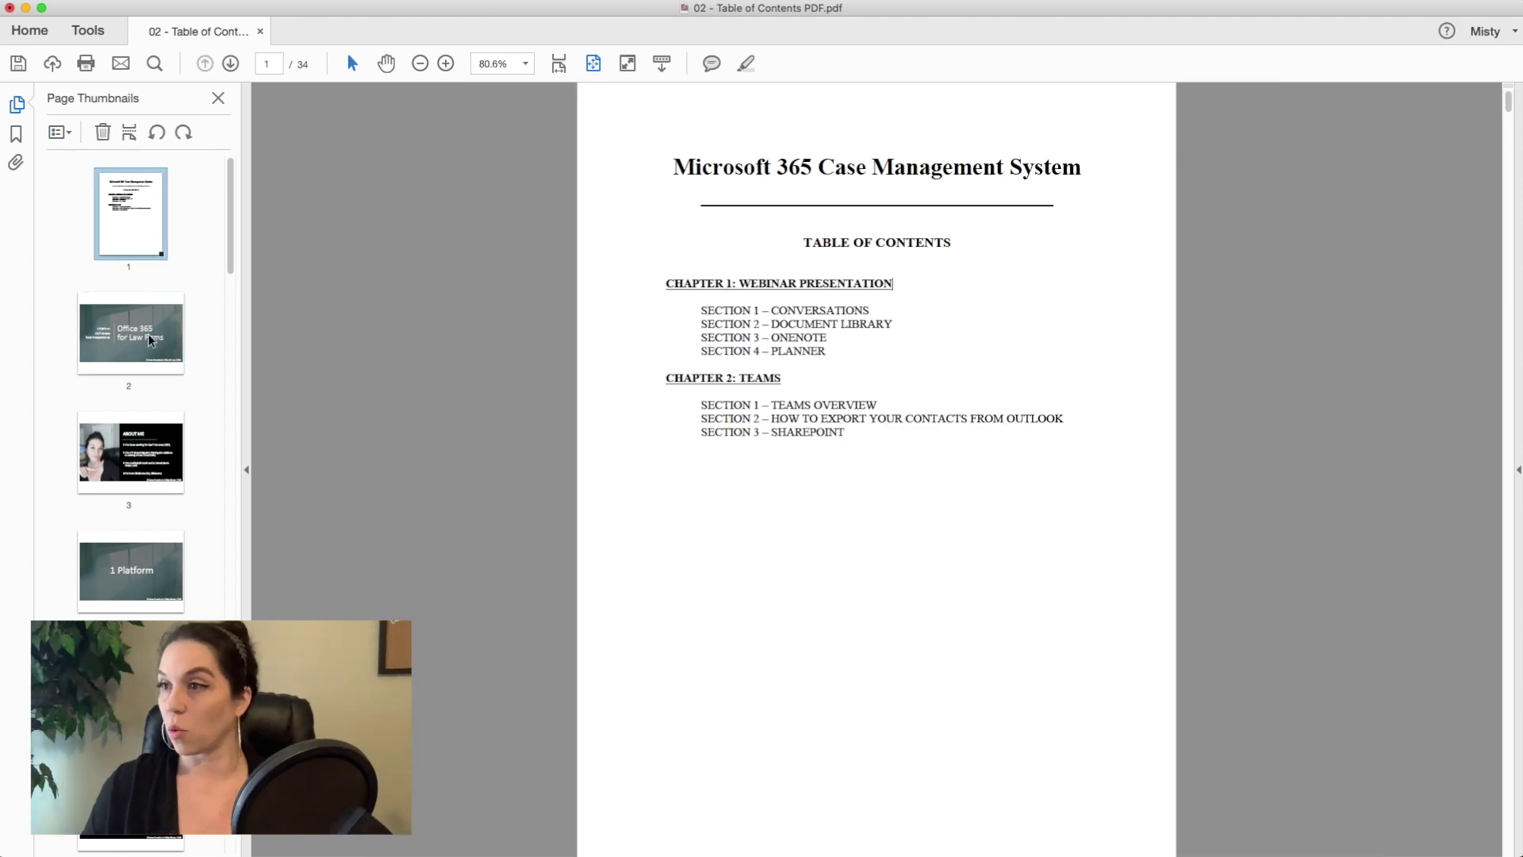
click(151, 341)
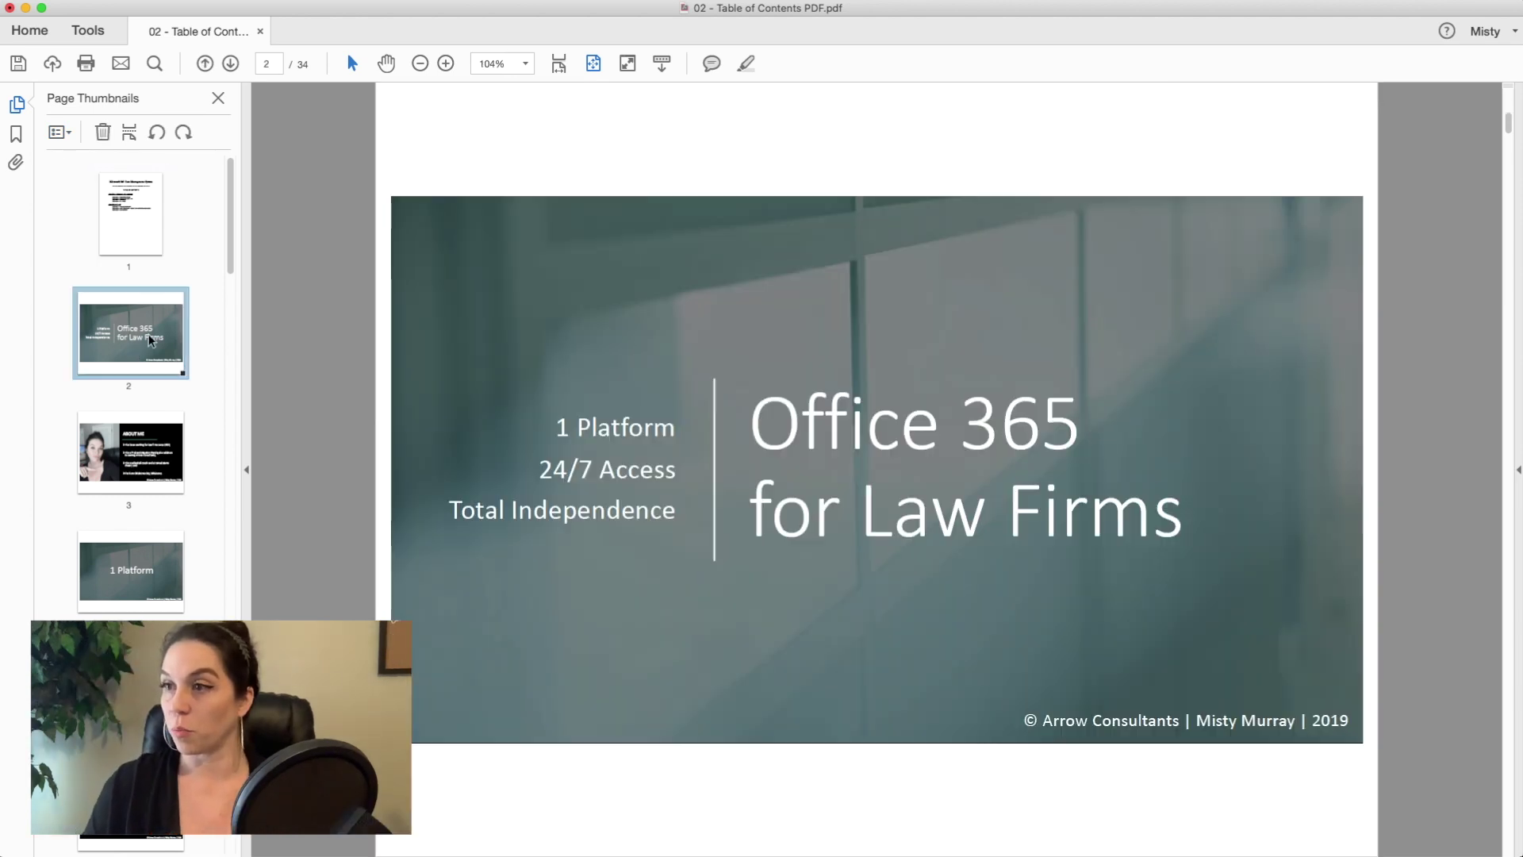
click(16, 133)
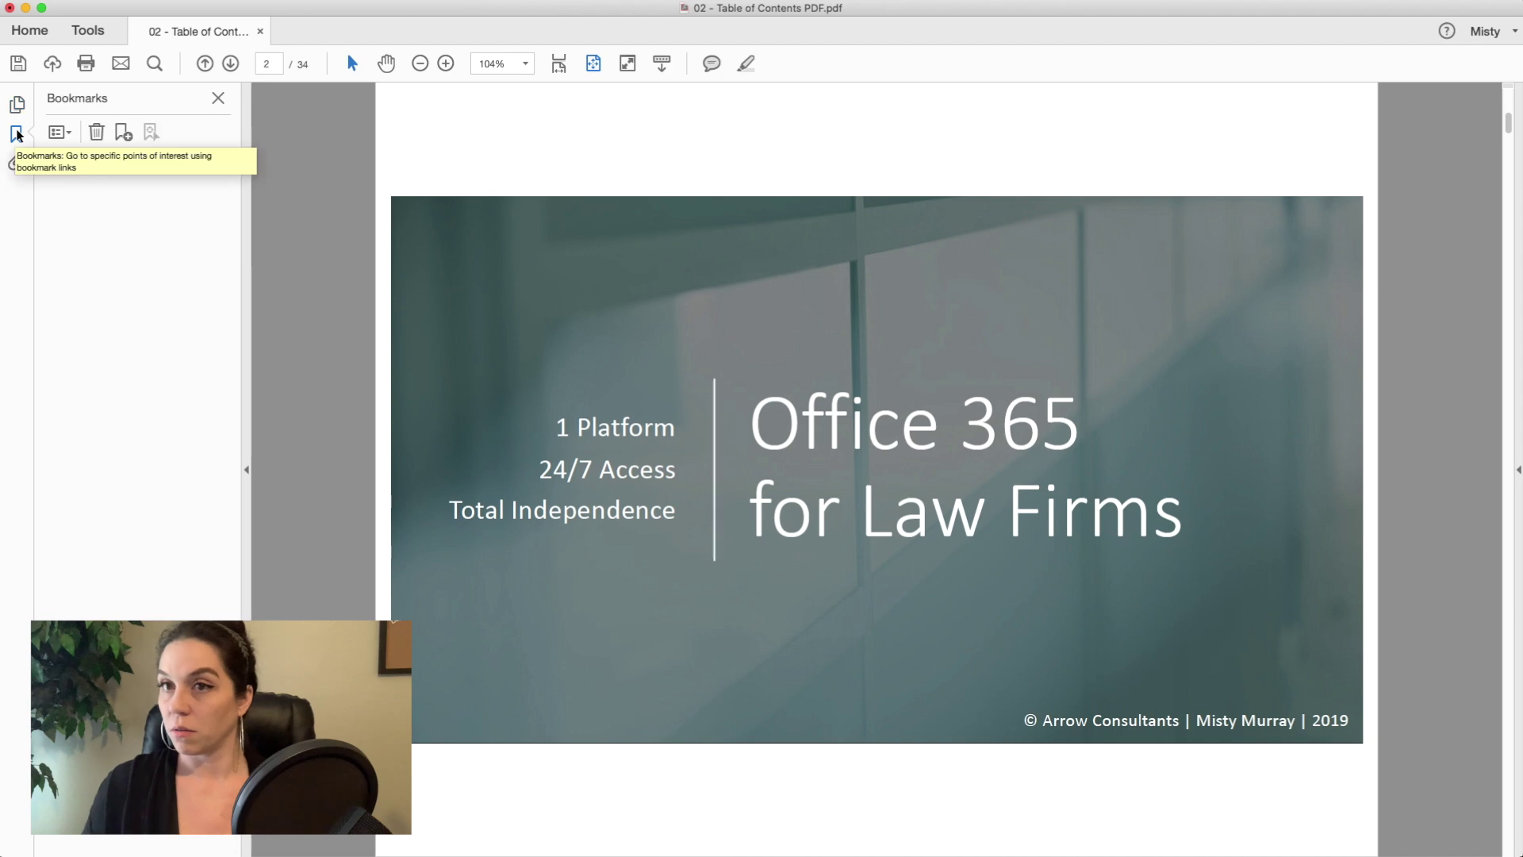
click(127, 134)
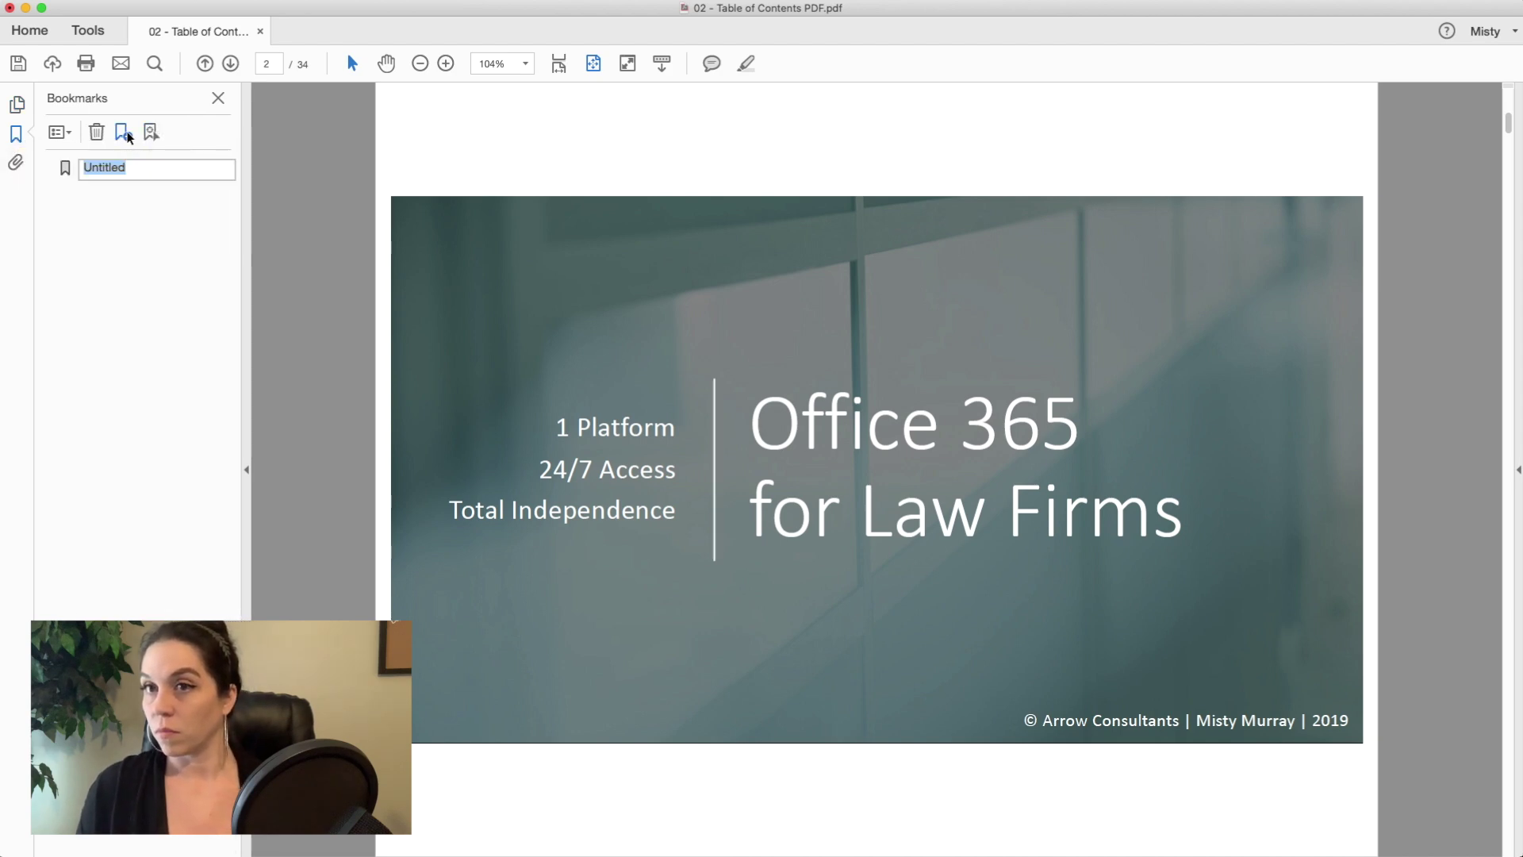
text(CH 1 - )
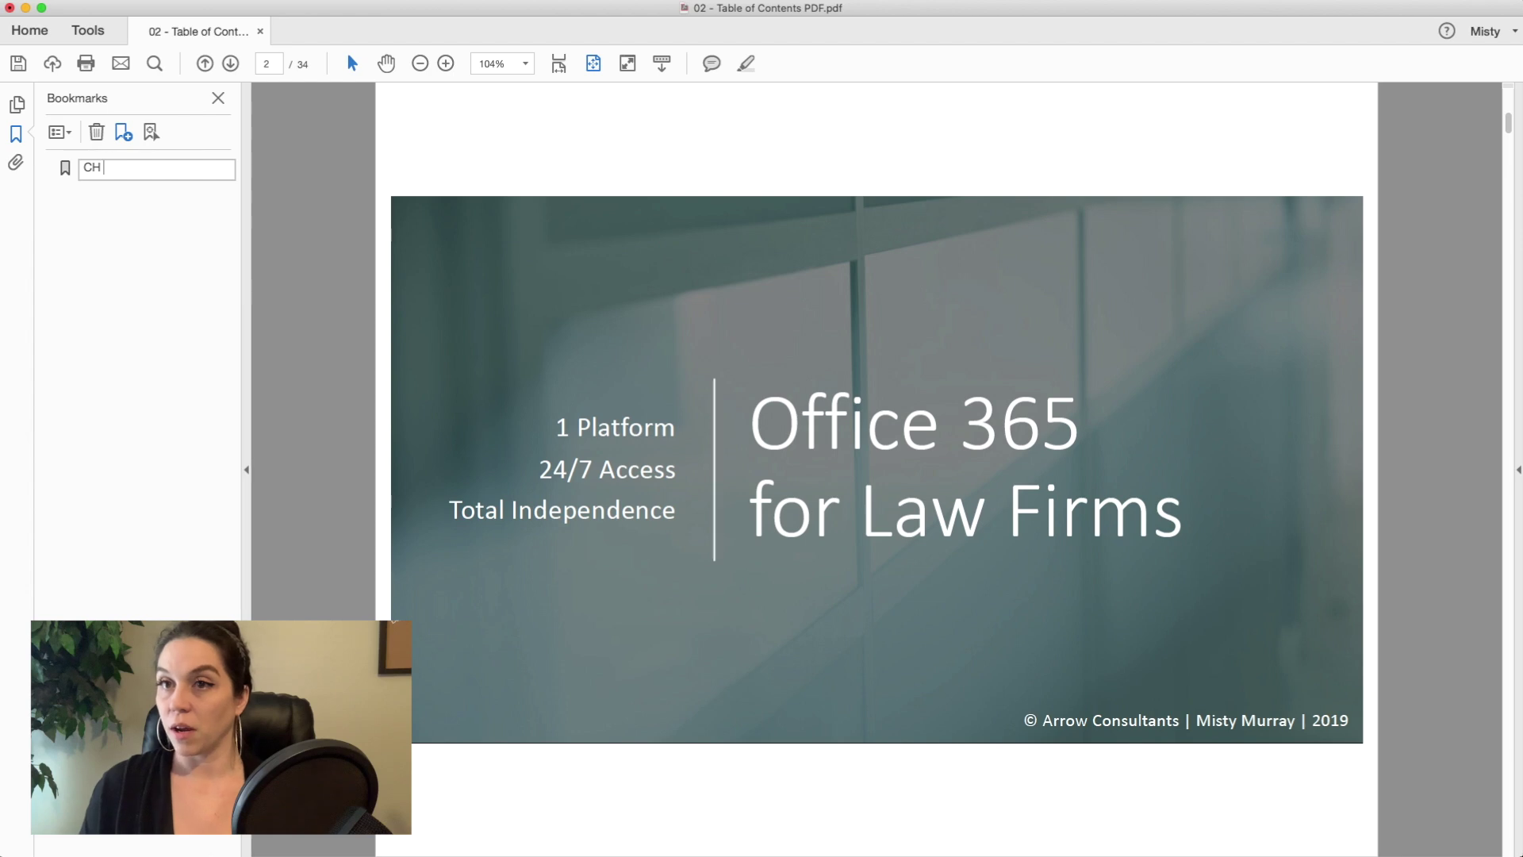
text(Webin)
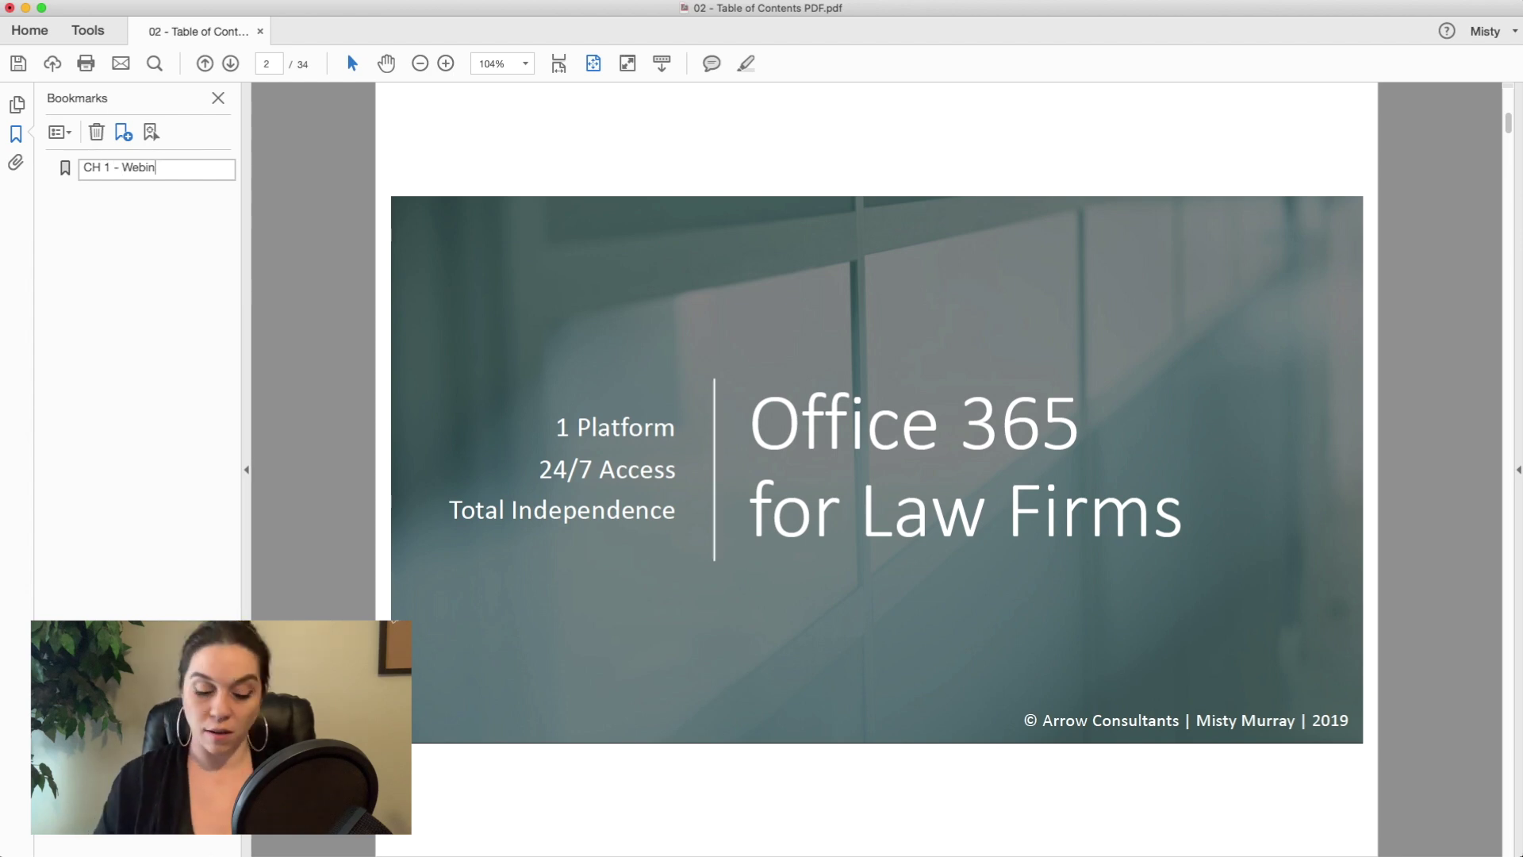
text(ar Presenation)
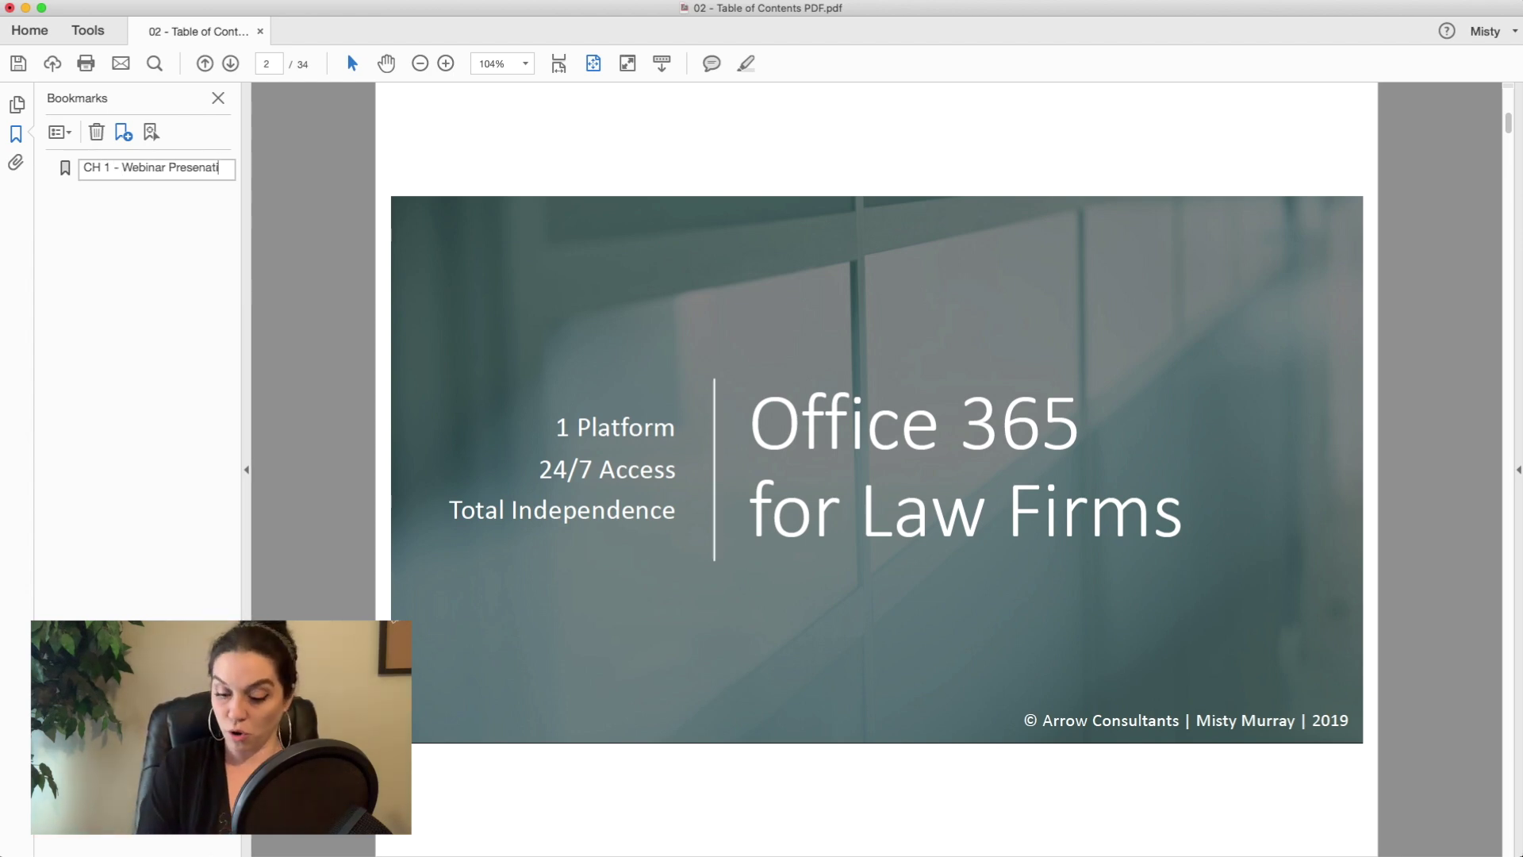
key(Return)
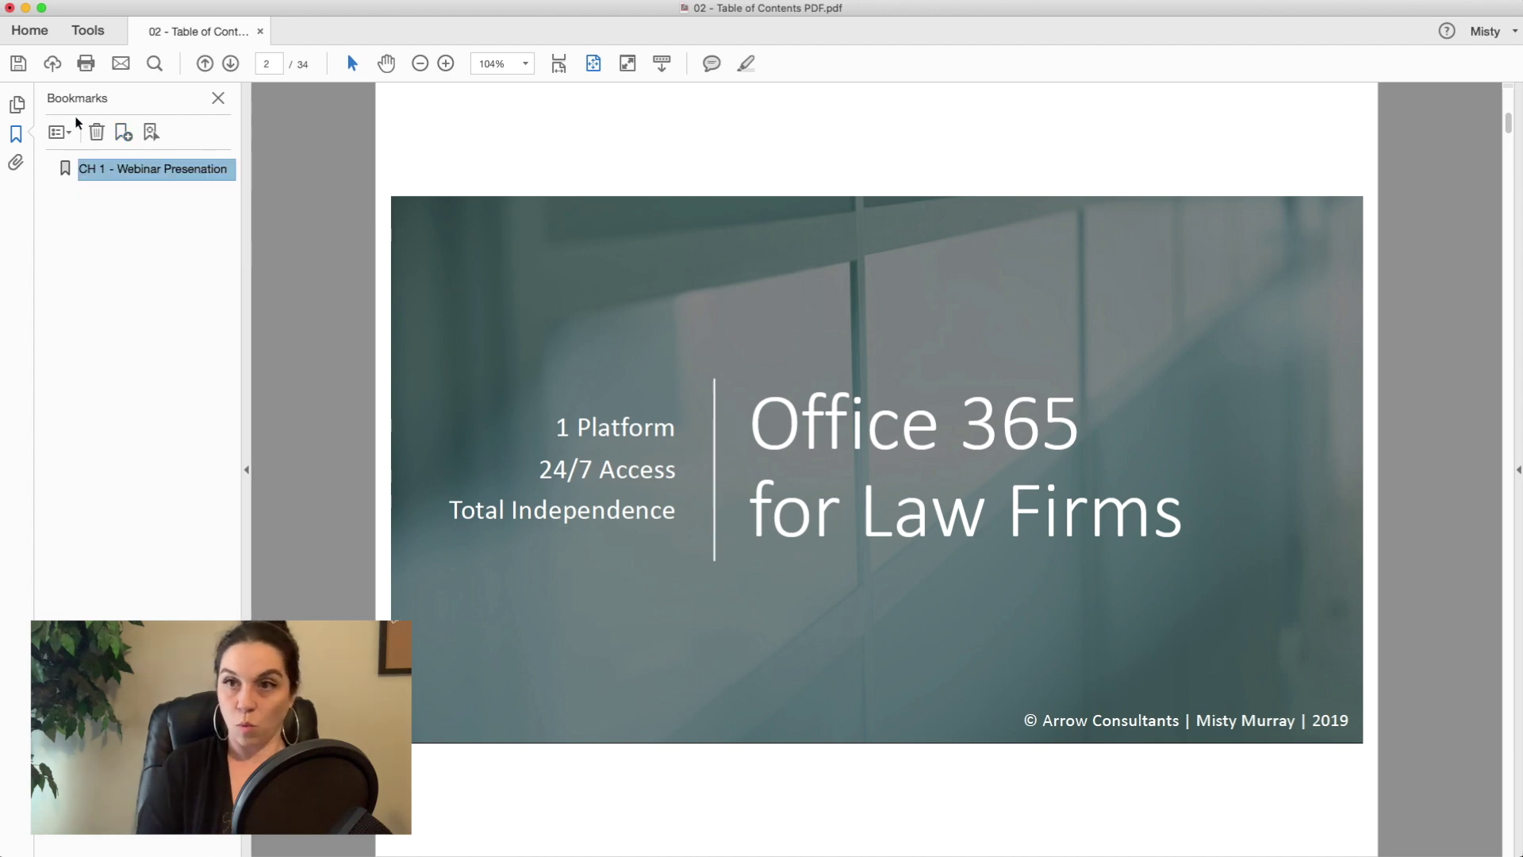
Bookmark page 15 as "Section 1 - Conversations" and nest it under the "CH 1 - Webinar Presenation" bookmark
click(19, 108)
click(136, 248)
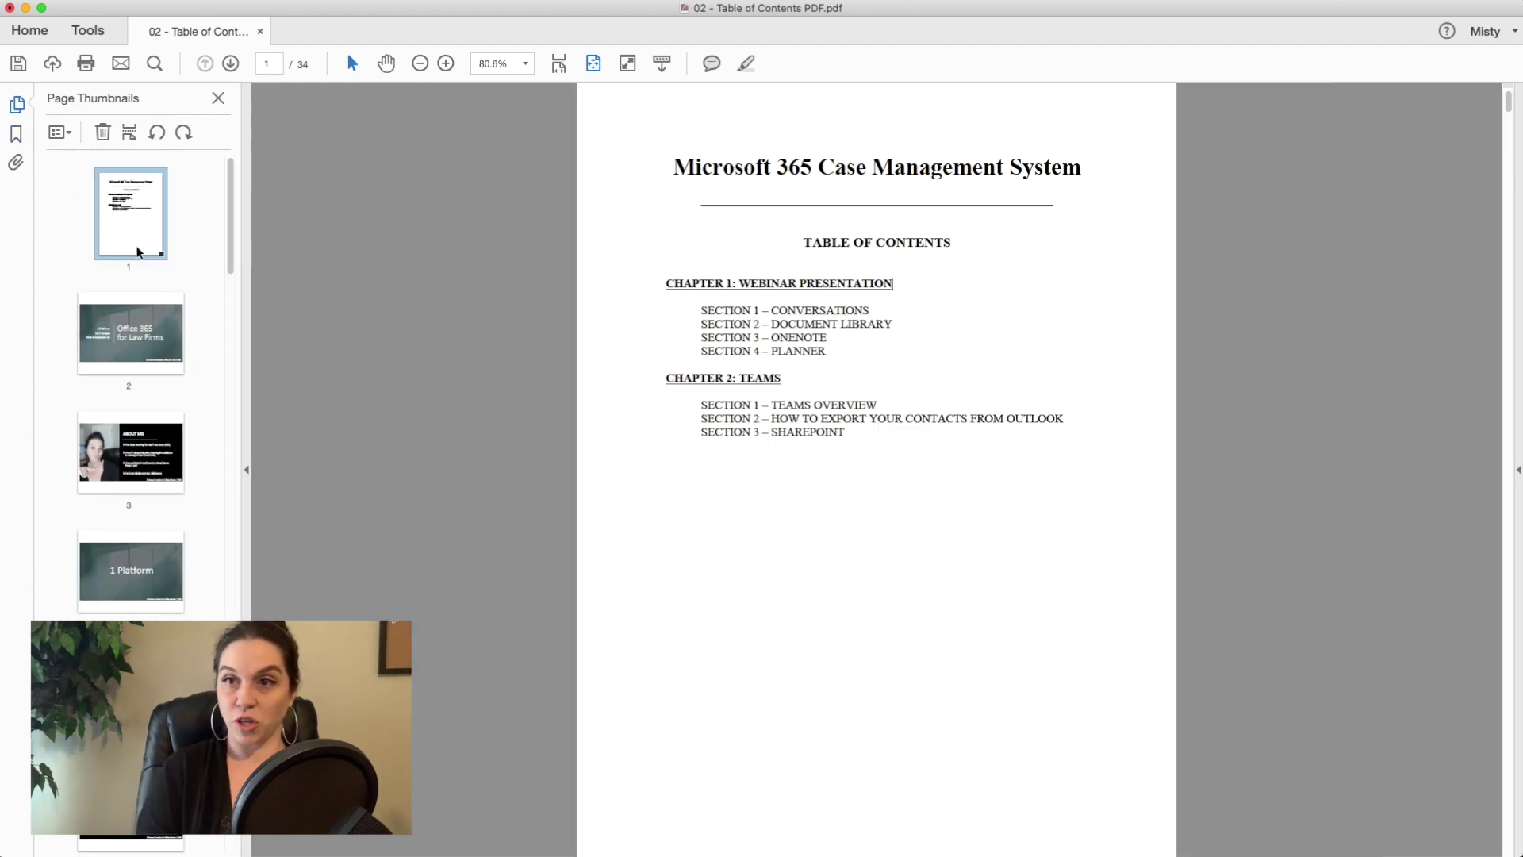
scroll(212, 550, down, 5)
scroll(131, 396, down, 12)
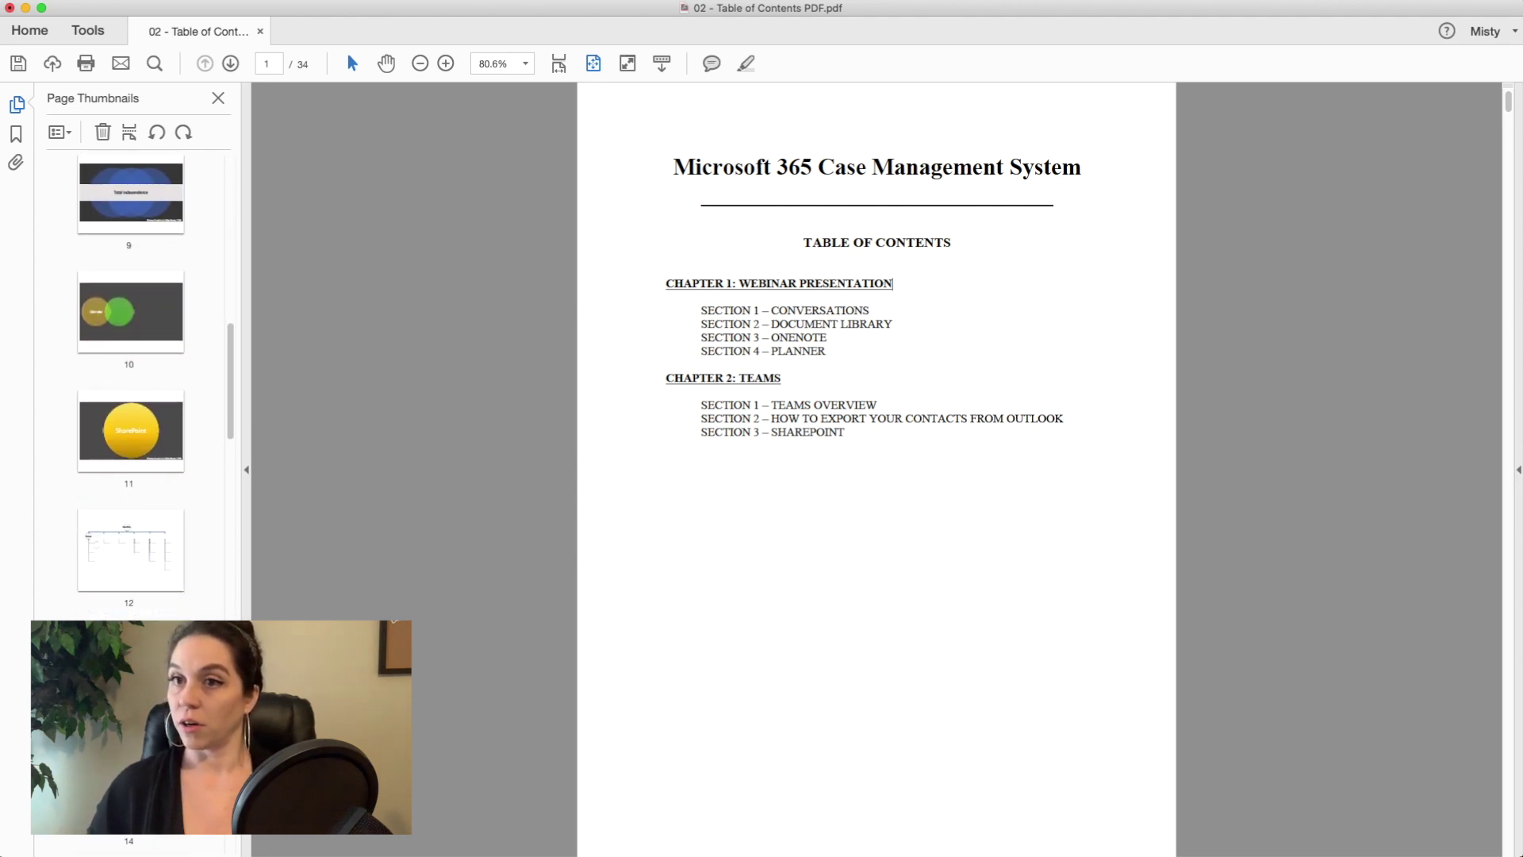
scroll(131, 397, down, 2)
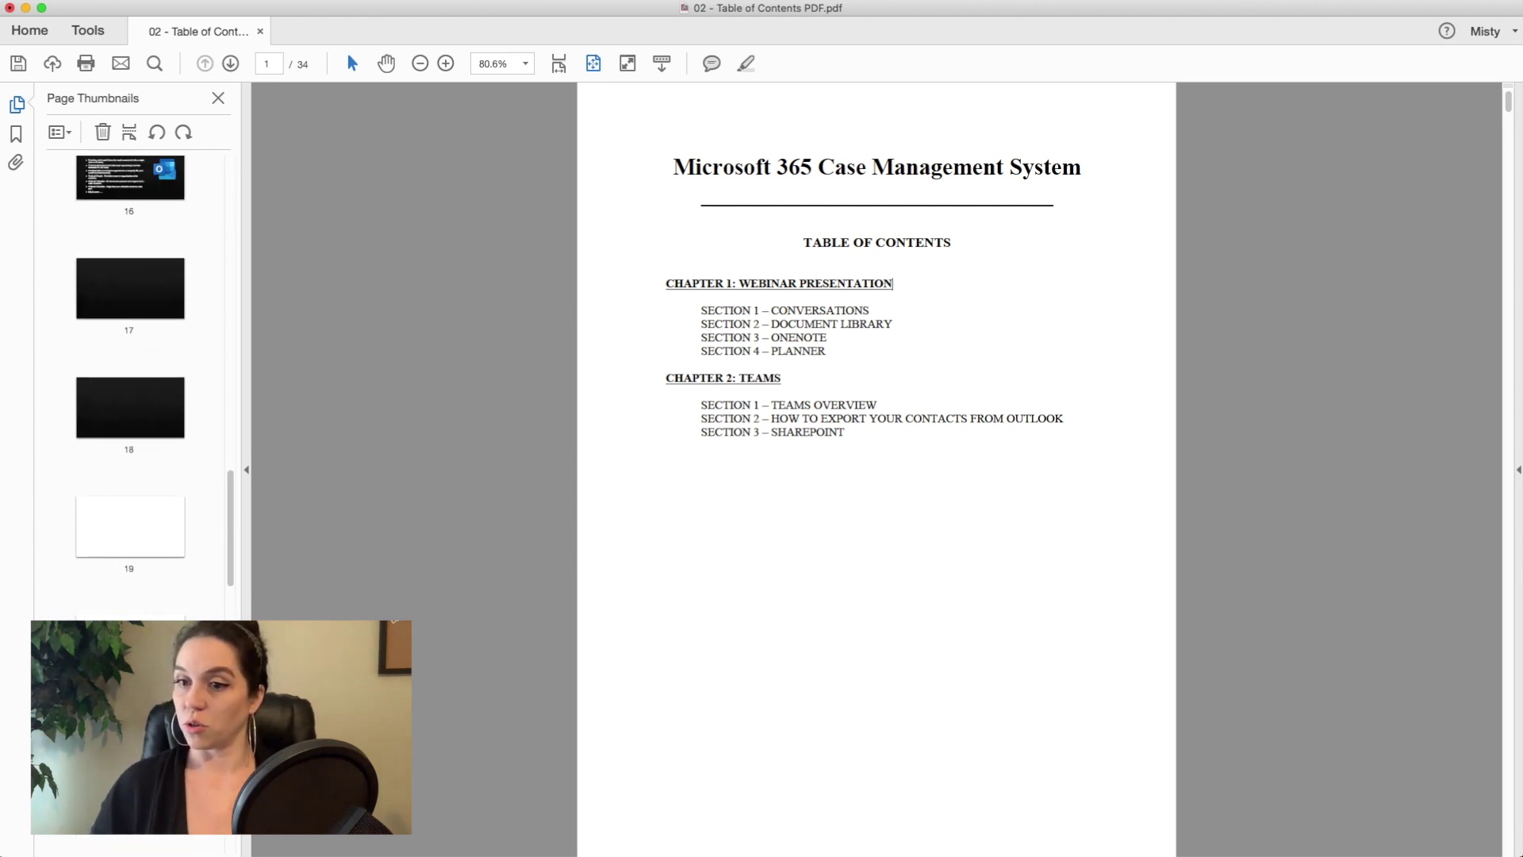
scroll(130, 397, up, 4)
scroll(131, 397, up, 4)
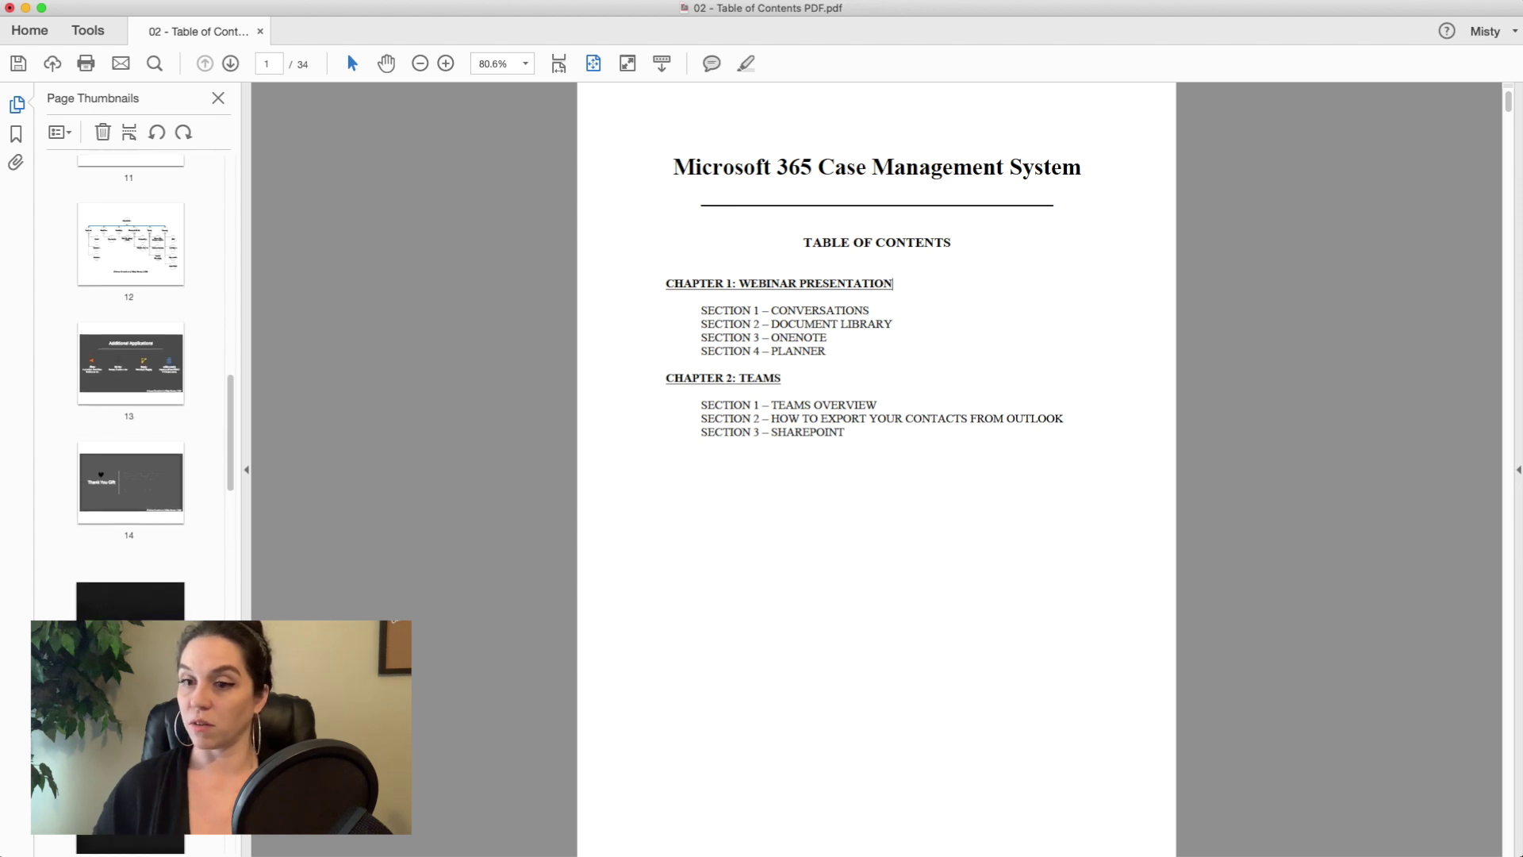
click(136, 470)
click(139, 597)
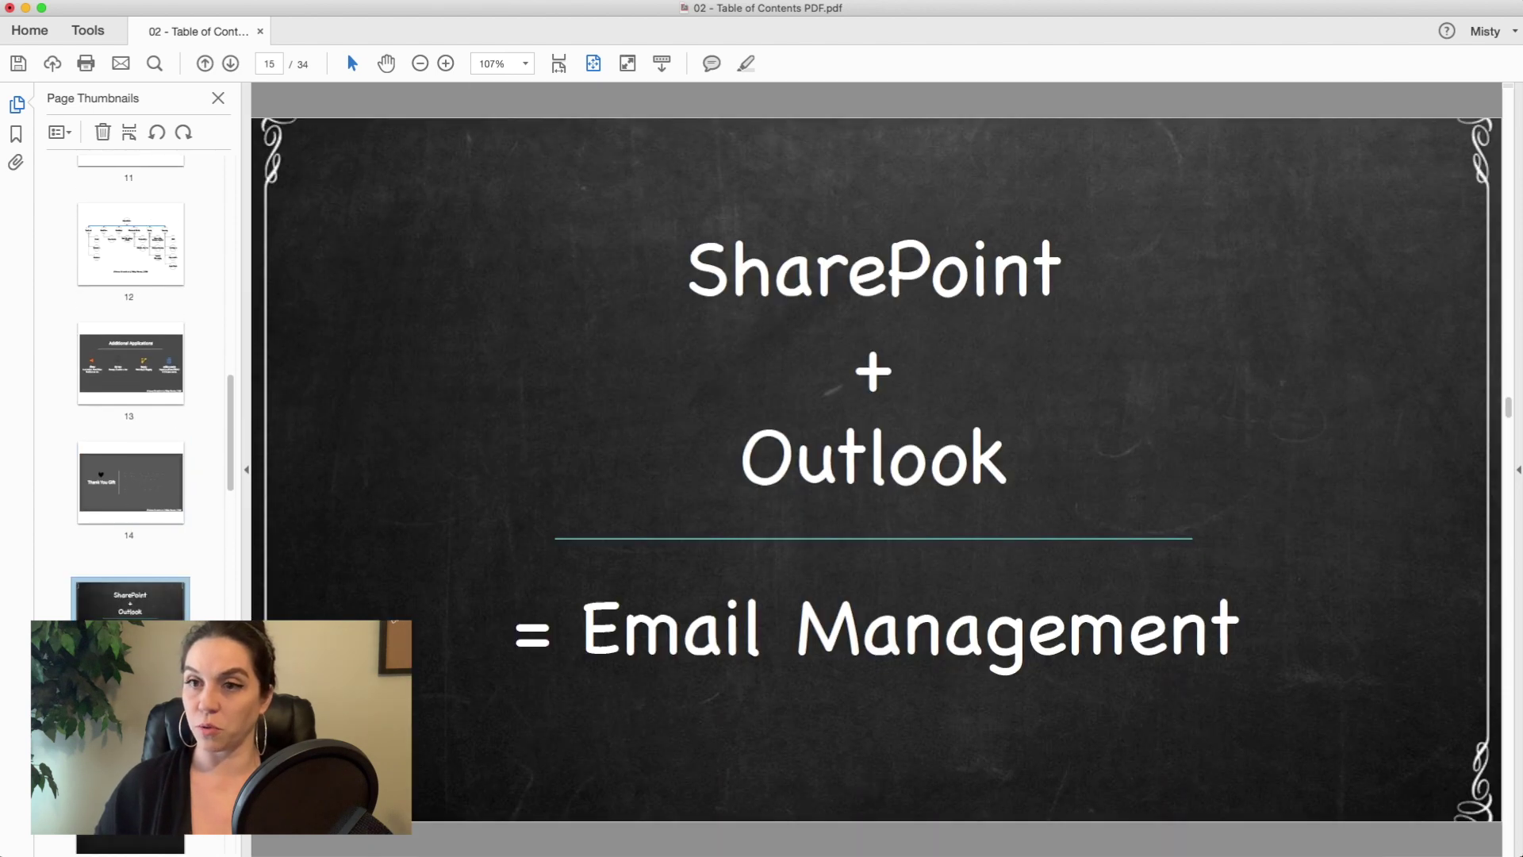
click(17, 135)
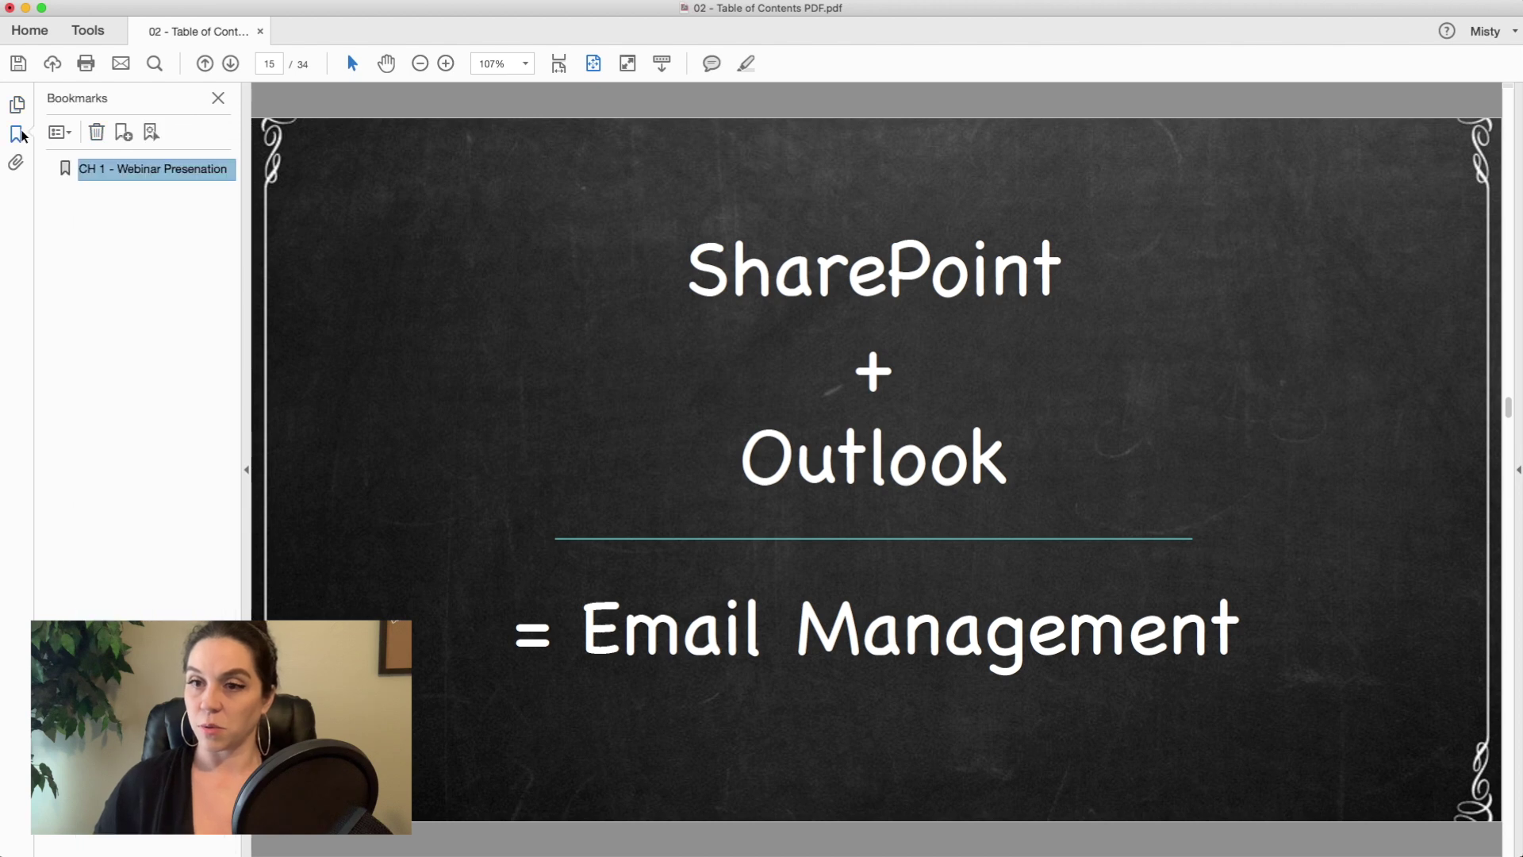
click(129, 136)
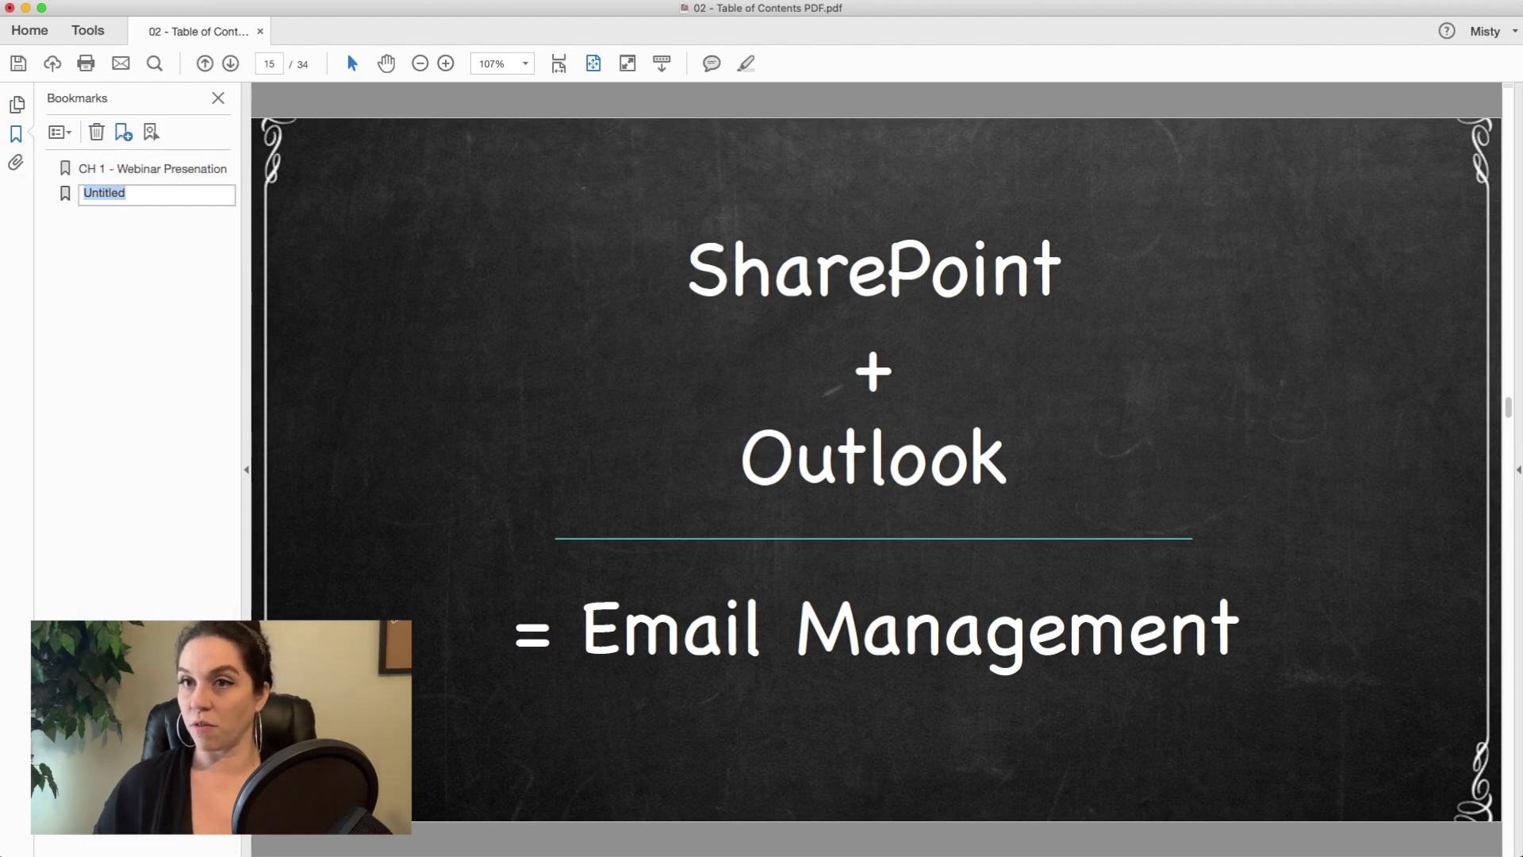
text(Section 1 - Conversations)
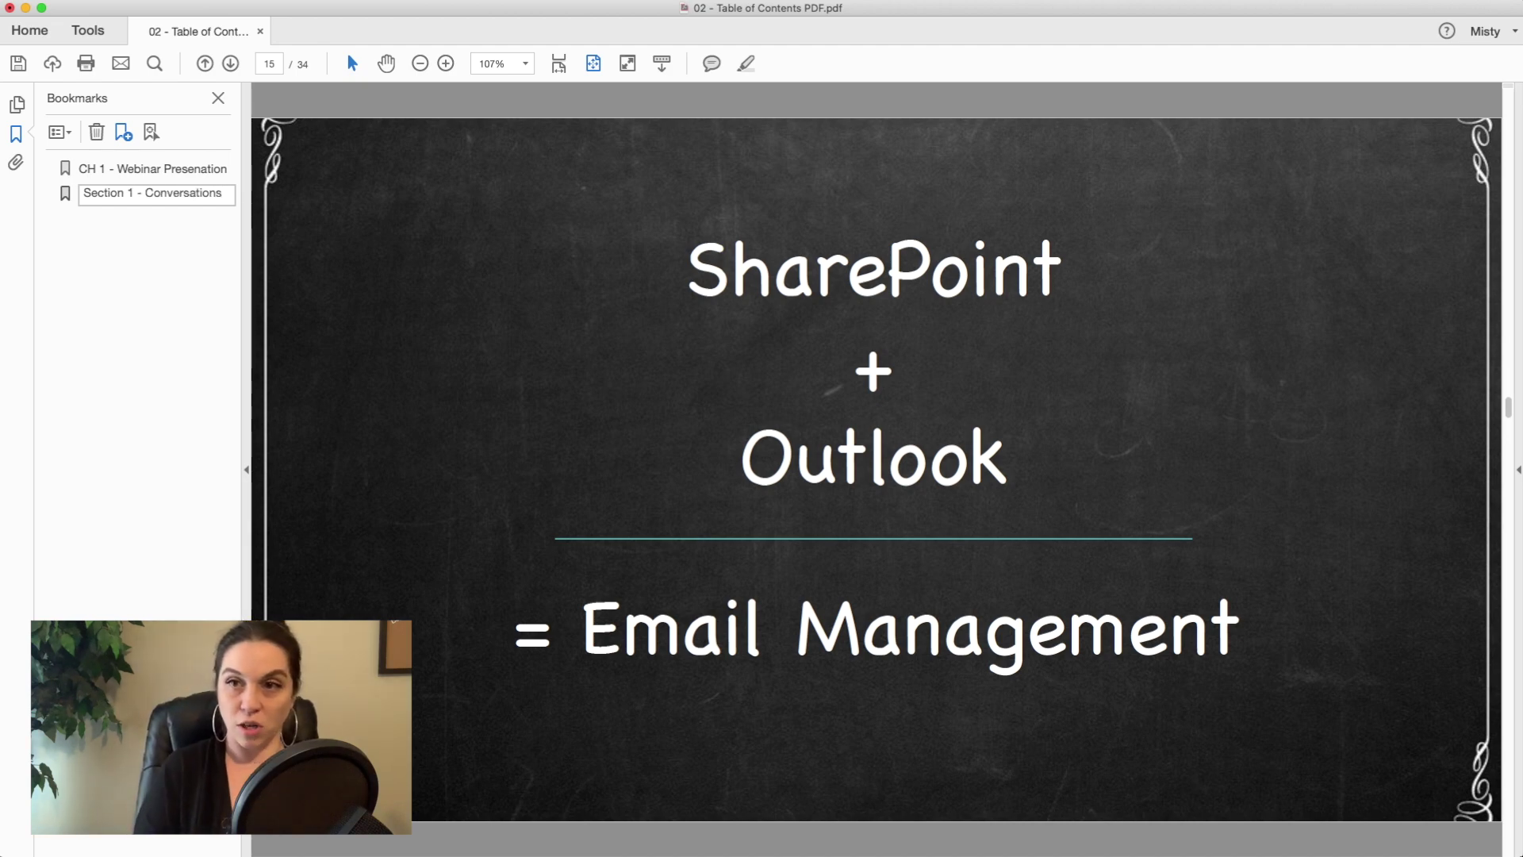
key(Return)
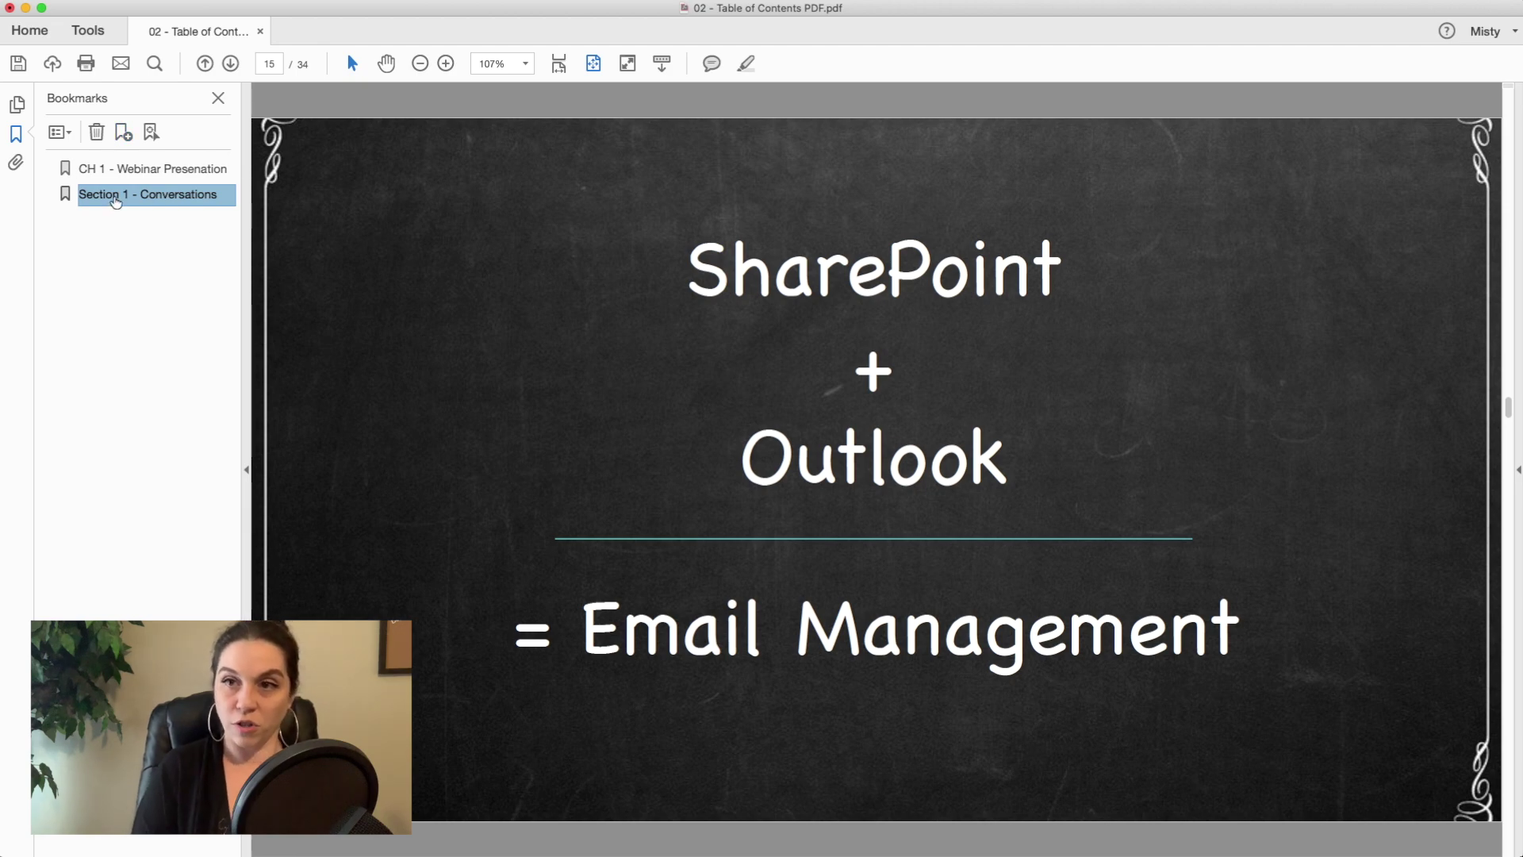
drag(115, 202, 119, 176)
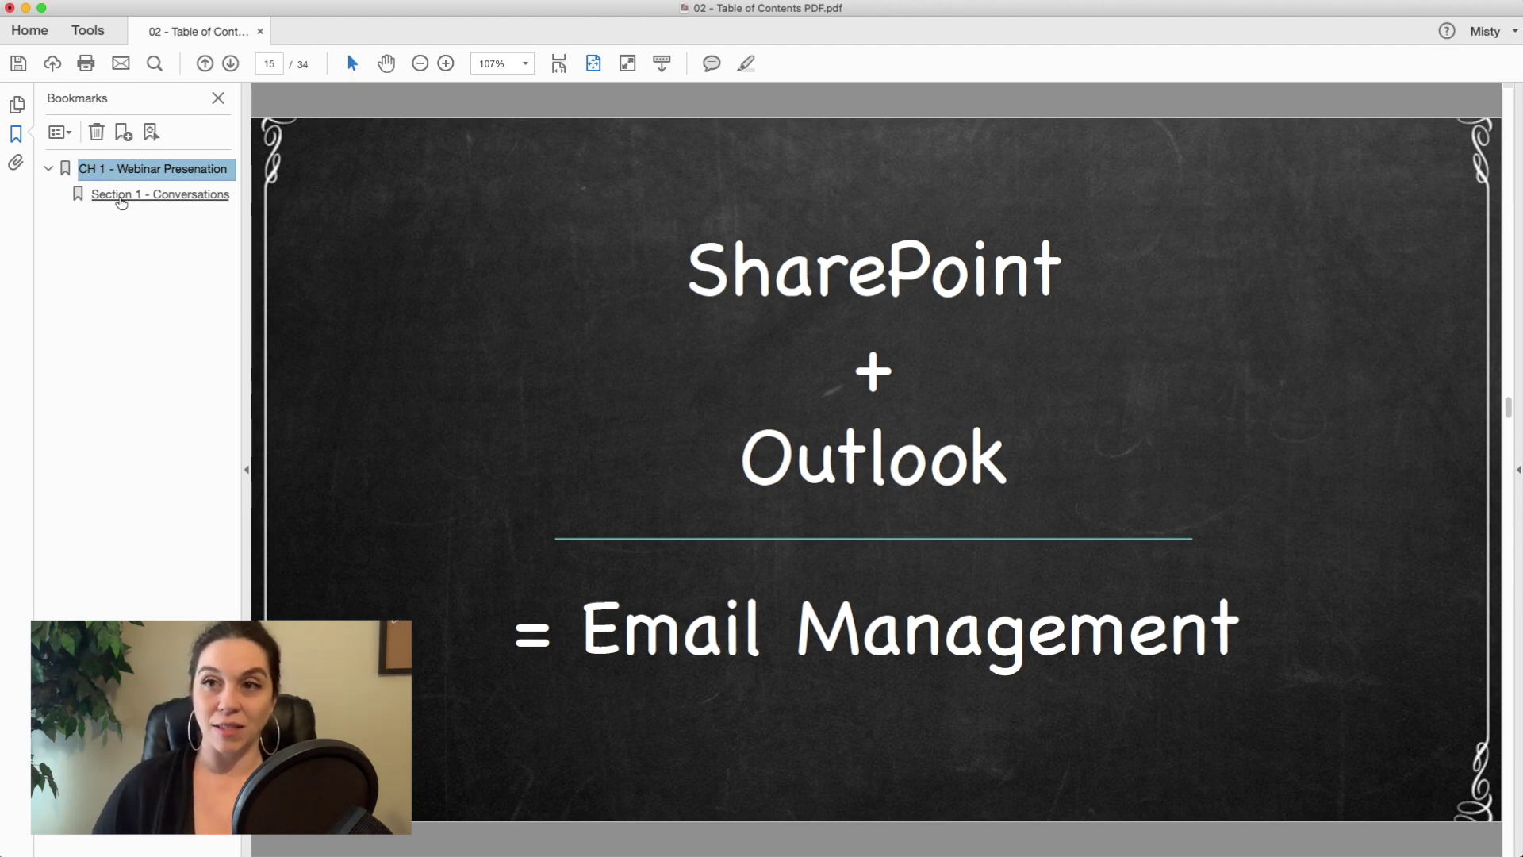
Add a bookmark from the Chapter 1 heading text "WEBINAR PRESENTATION" on the table of contents page
click(17, 104)
scroll(115, 238, up, 10)
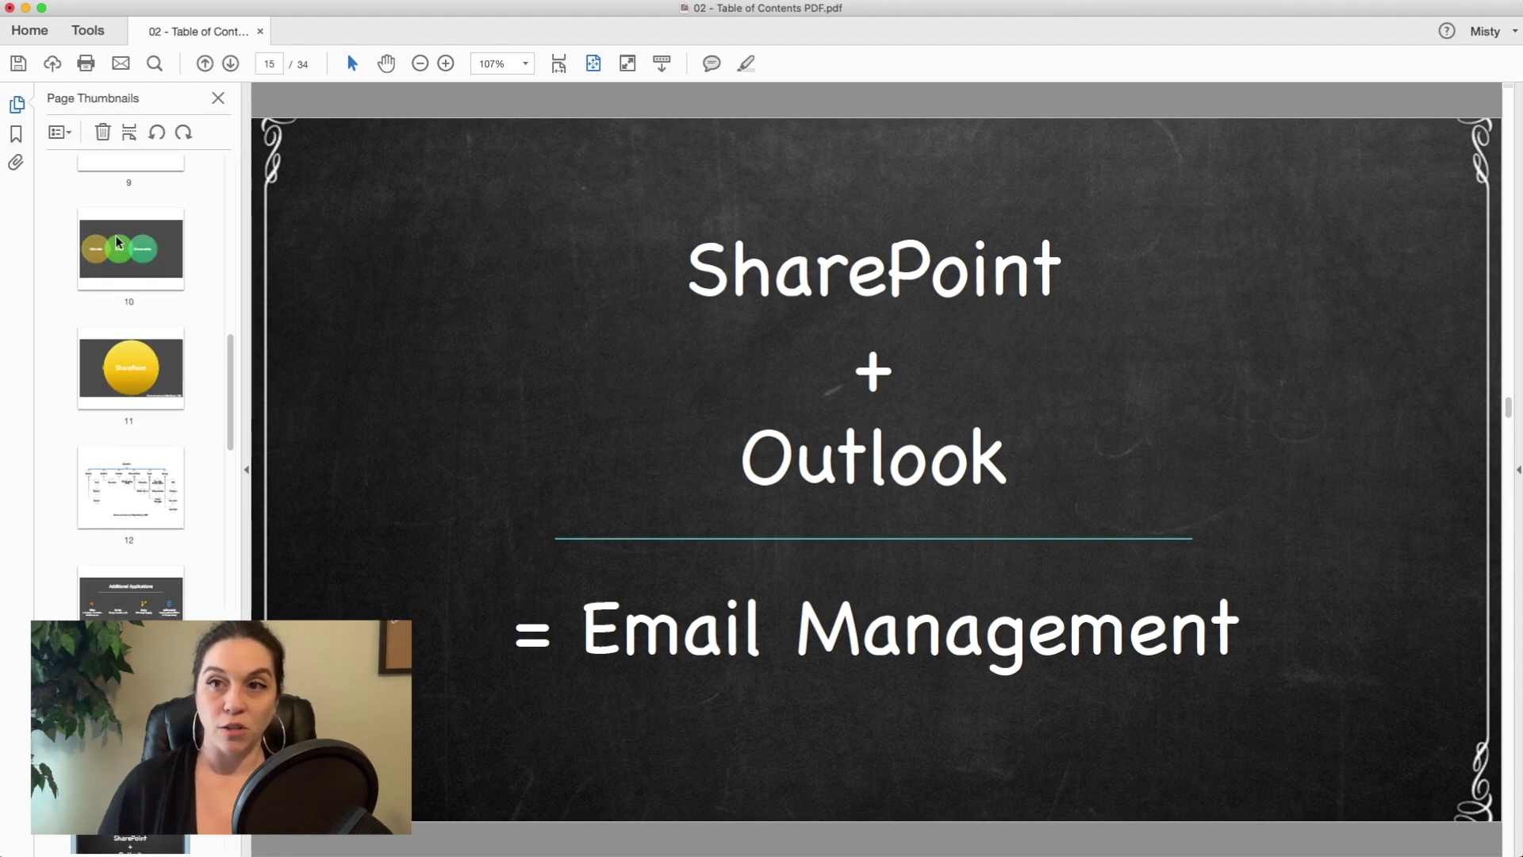
click(118, 238)
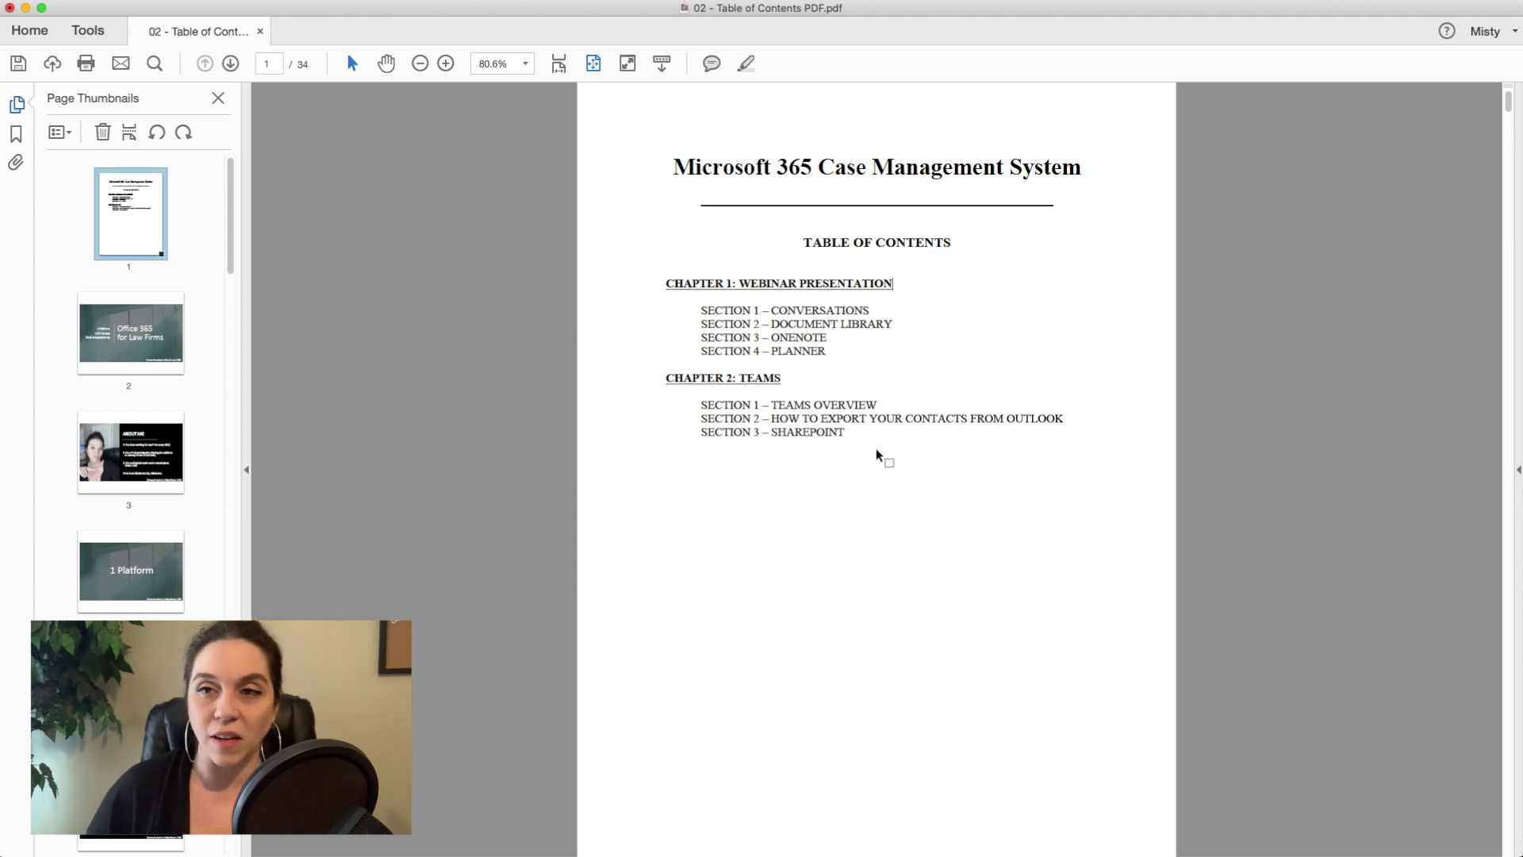
drag(740, 283, 908, 283)
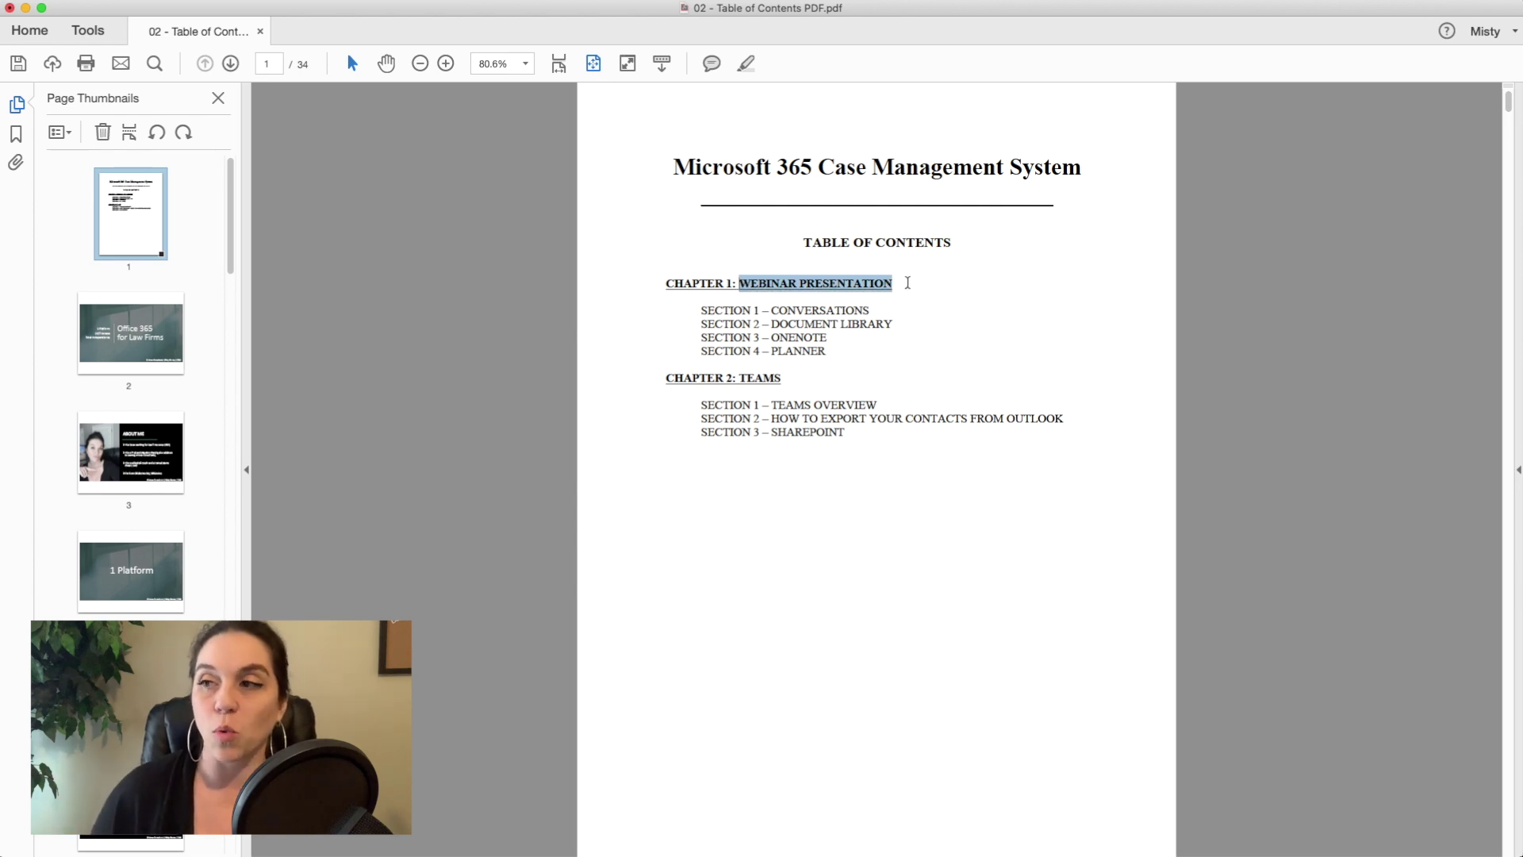
right_click(886, 287)
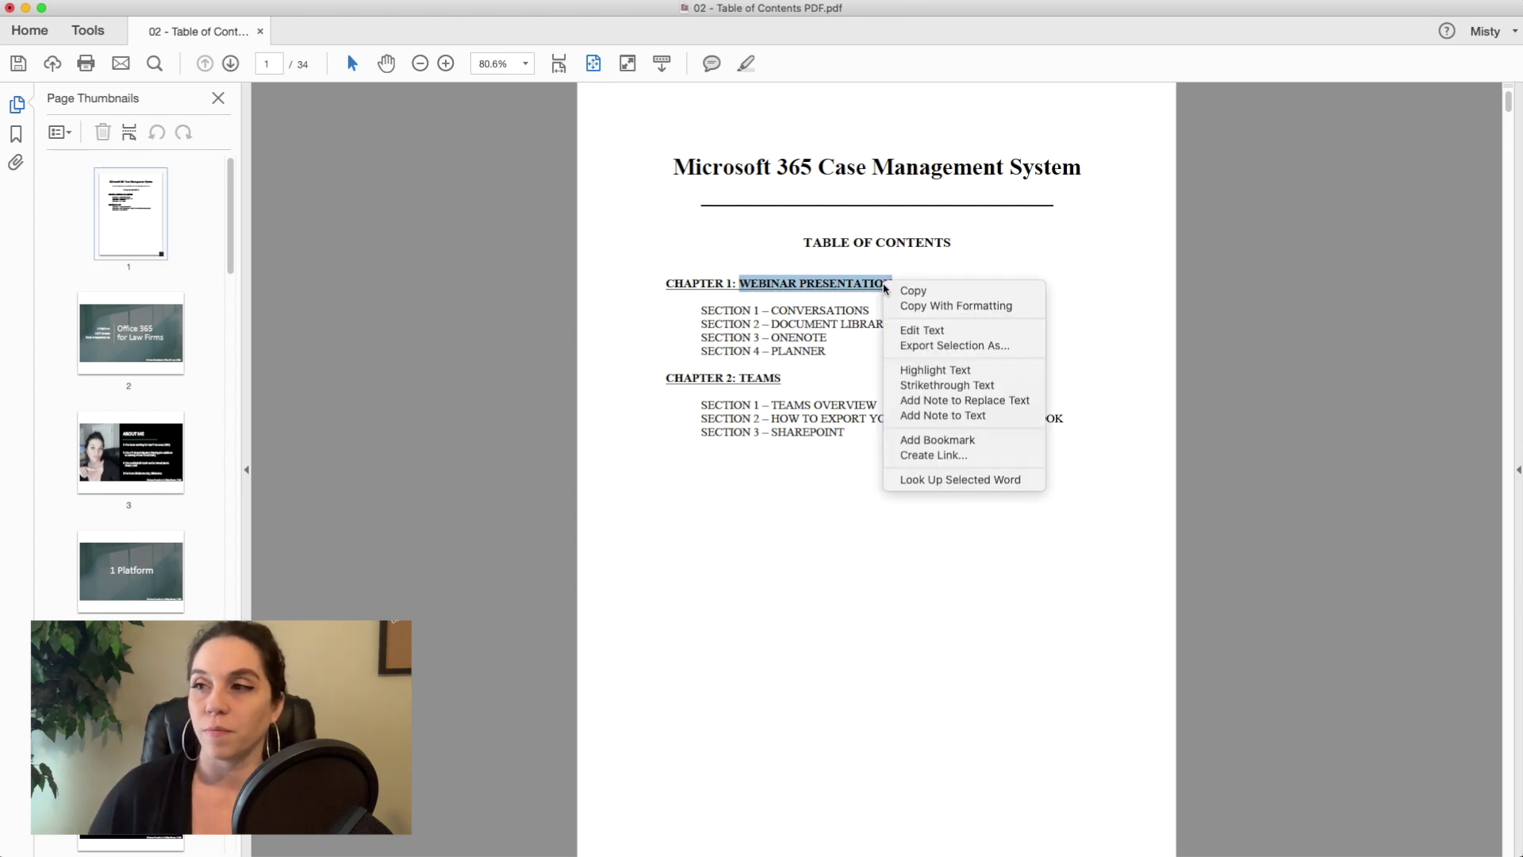
click(911, 440)
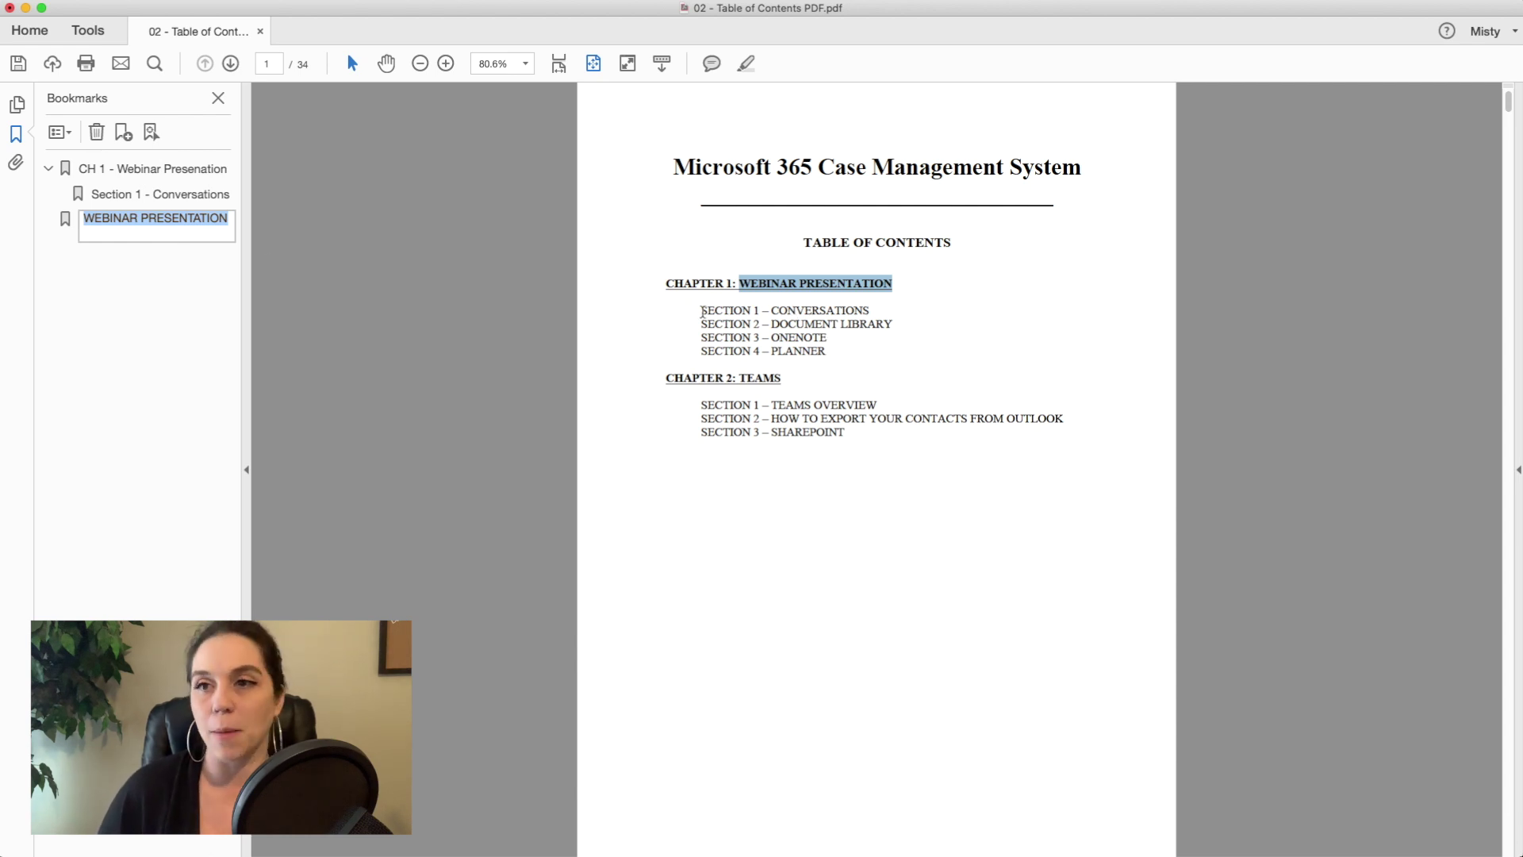
Add a bookmark from the text "SECTION 1 – CONVERSATIONS" and nest it under the "WEBINAR PRESENTATION" bookmark
drag(699, 310, 805, 315)
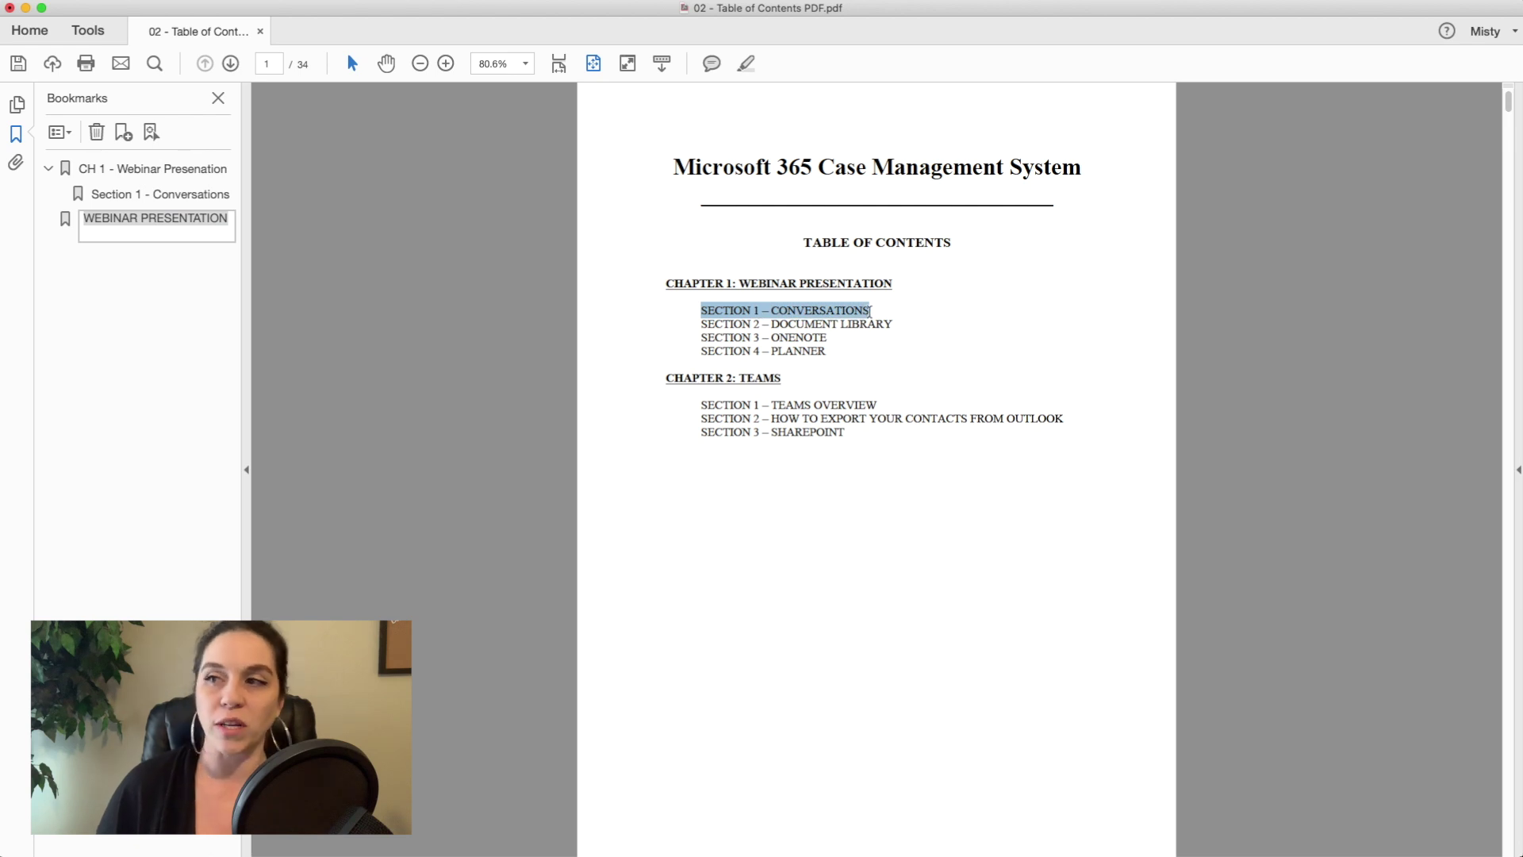
right_click(862, 316)
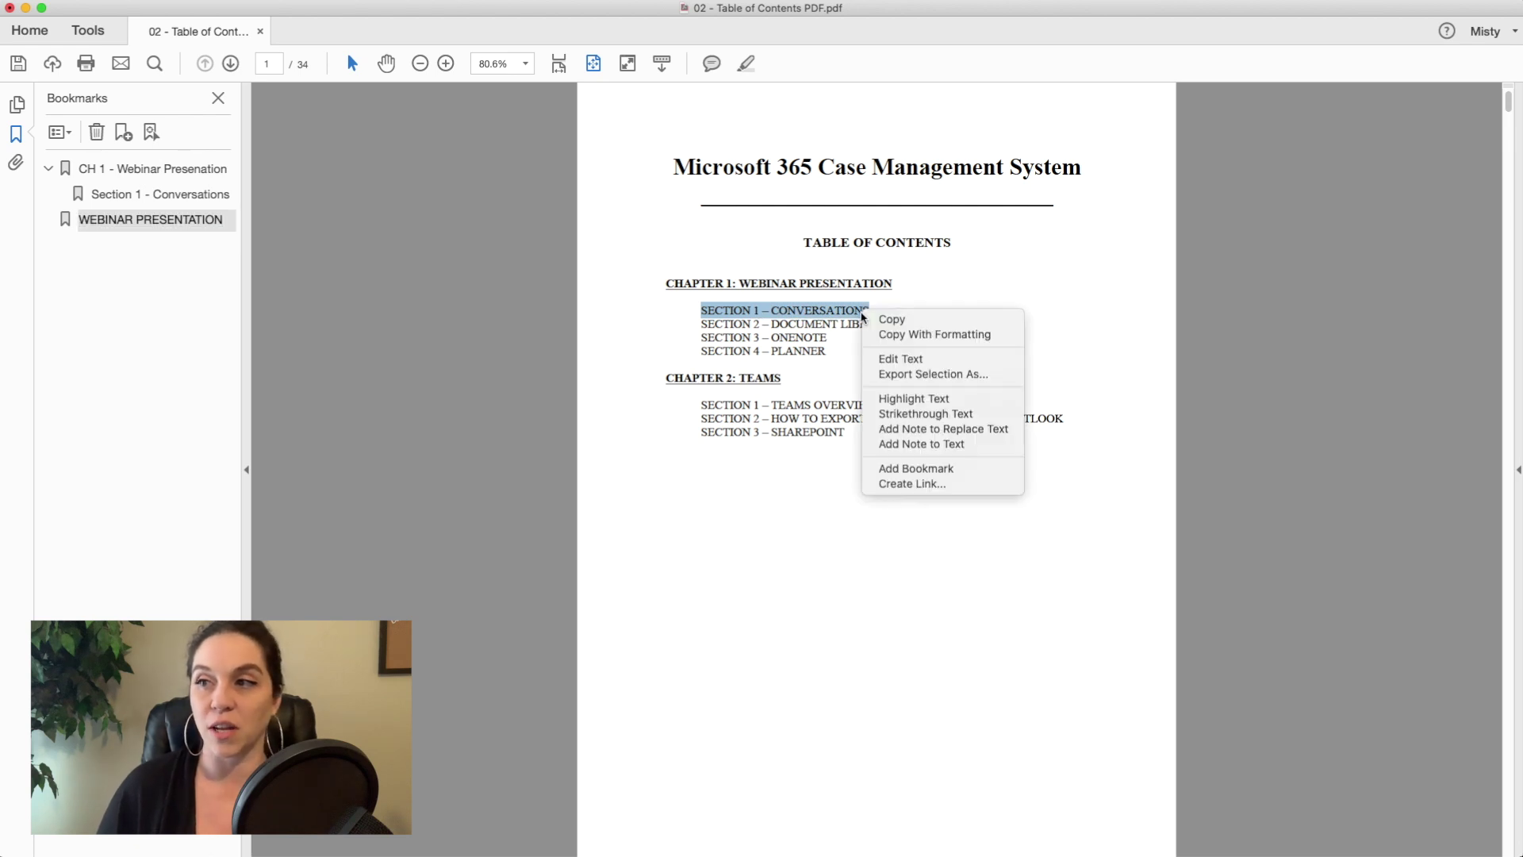
click(891, 470)
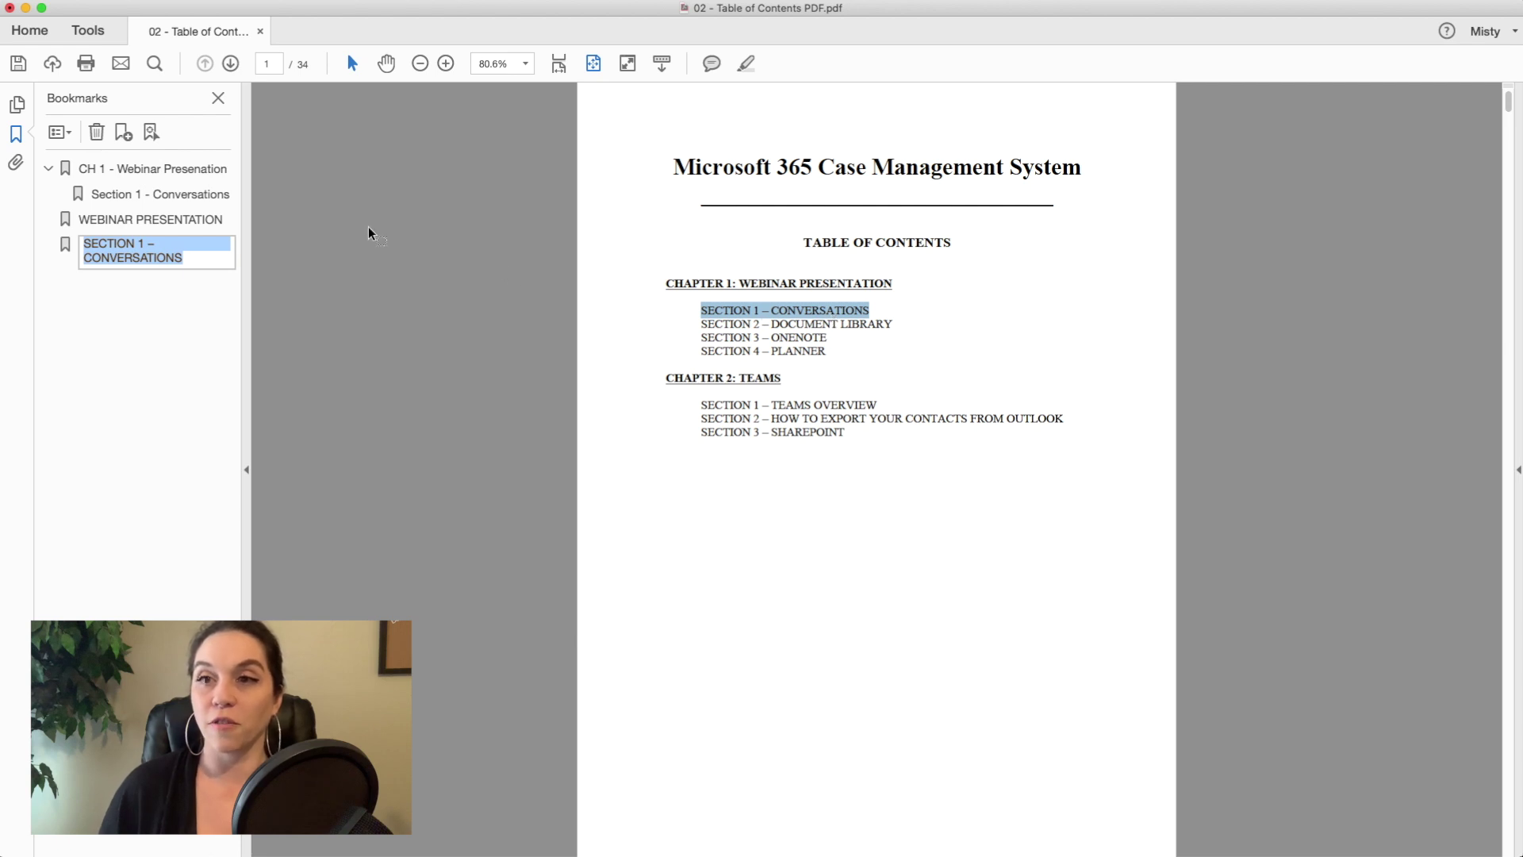
click(107, 302)
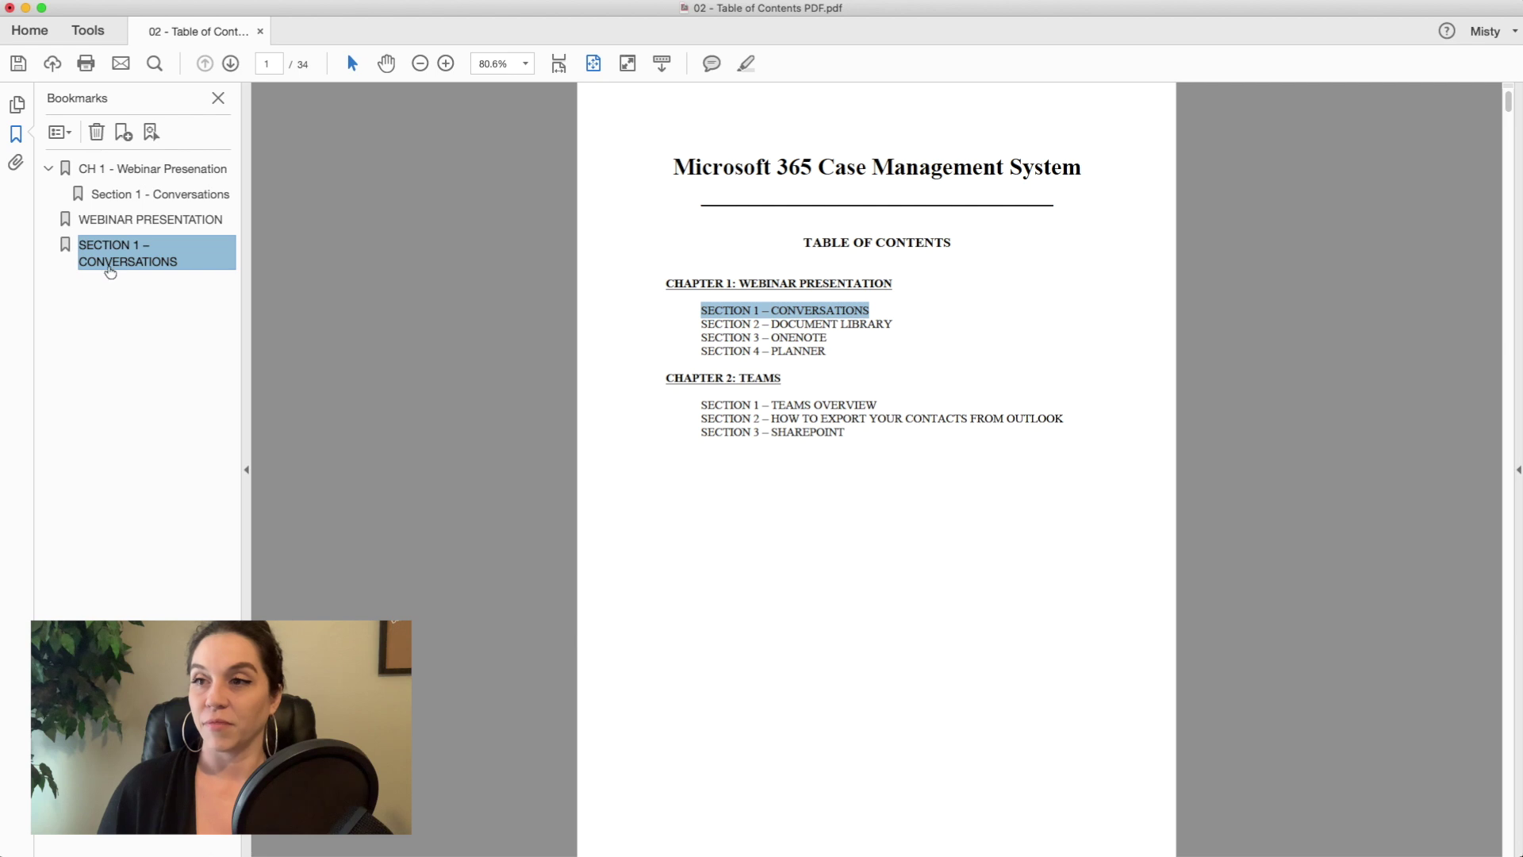
drag(103, 248, 138, 223)
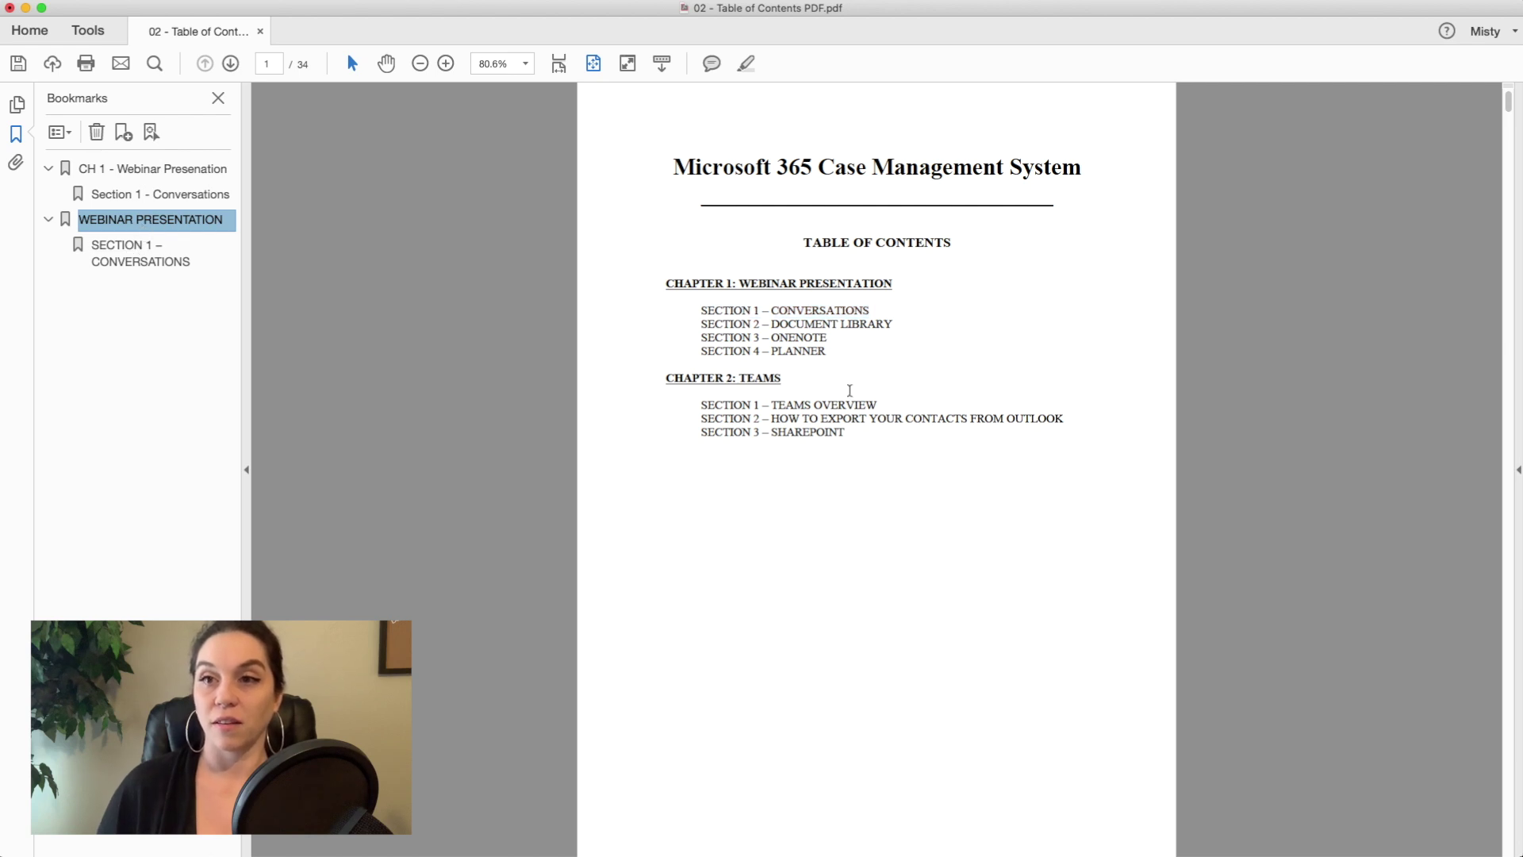
Compare where the bookmarks made from table of contents text and the "CH 1 - Webinar Presenation" page bookmark lead
click(742, 262)
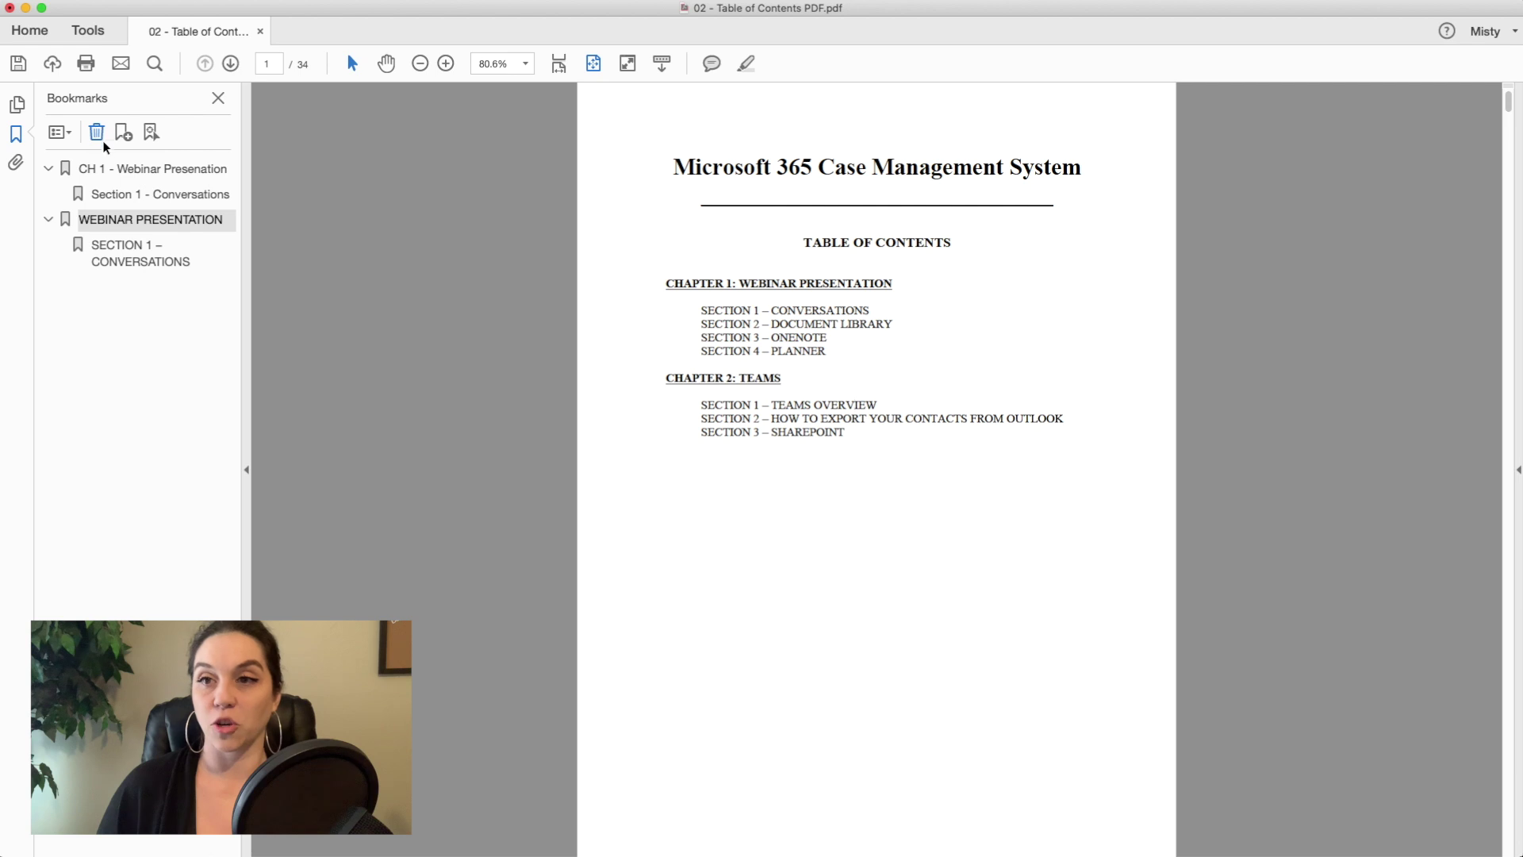
click(143, 193)
click(155, 223)
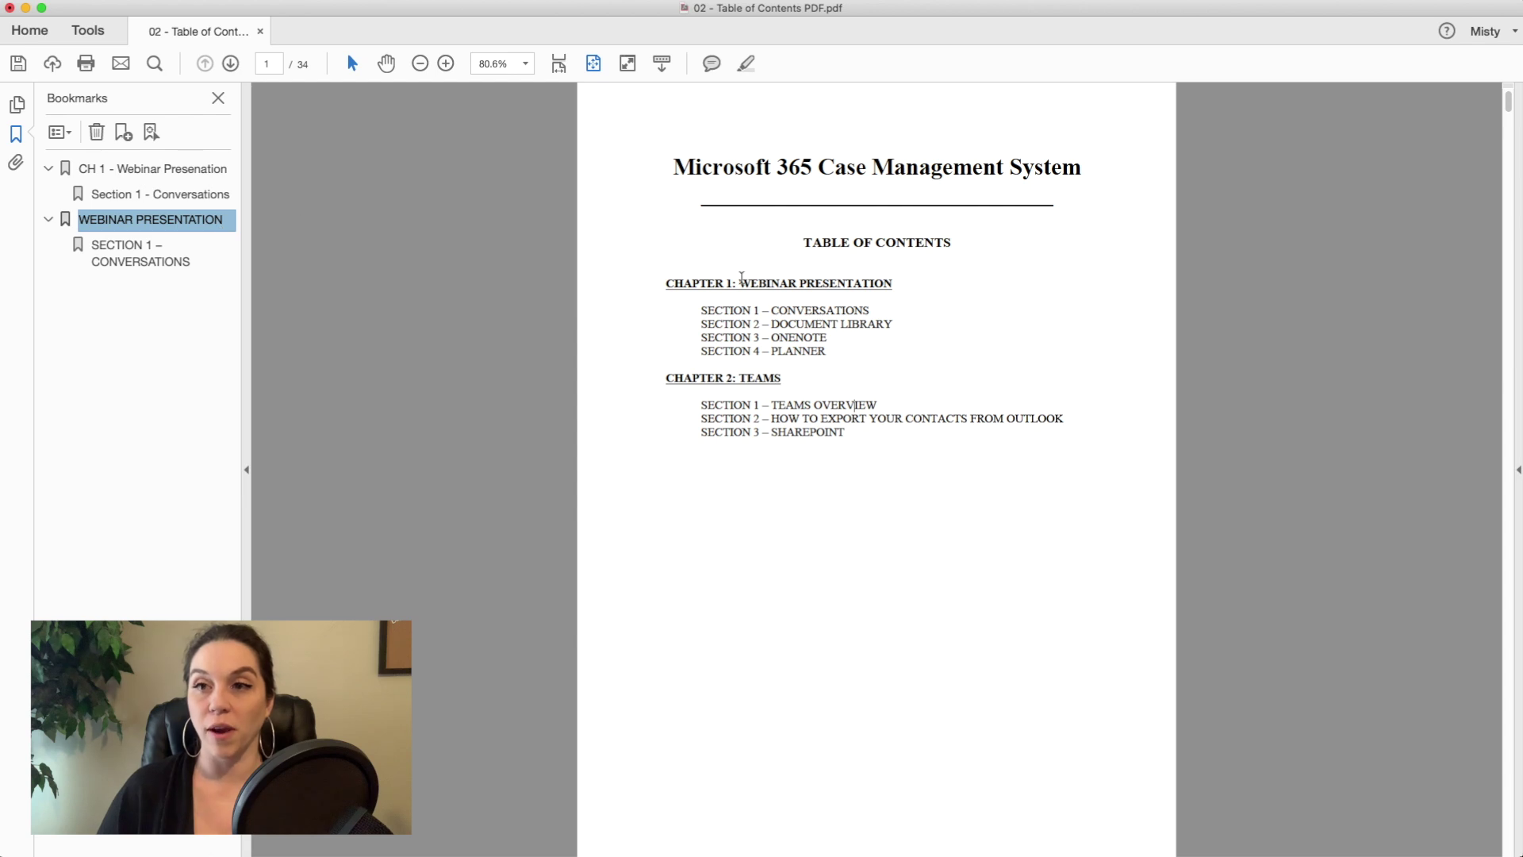
drag(666, 280, 891, 279)
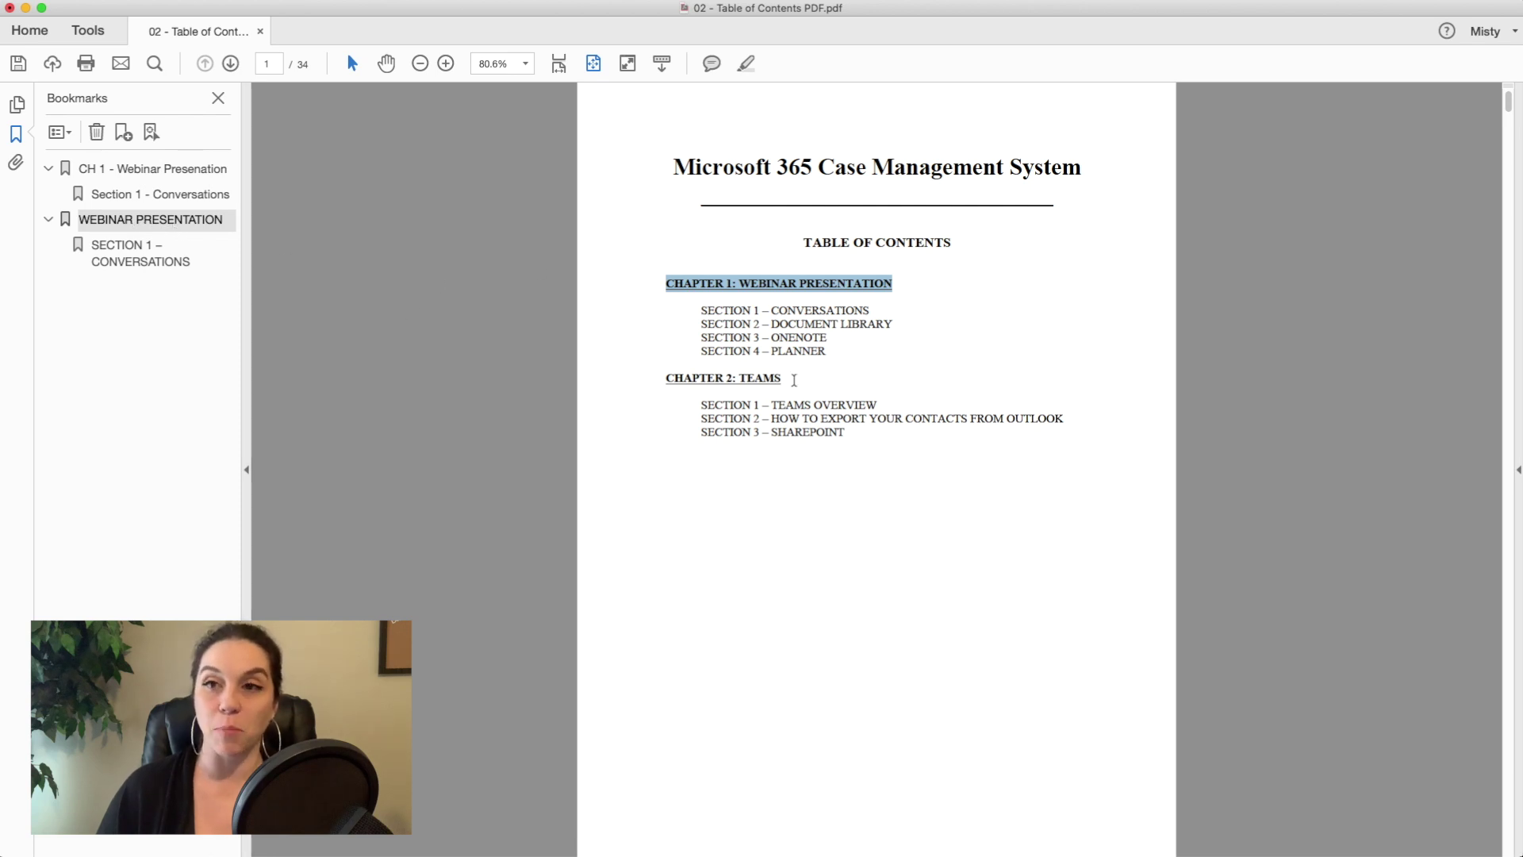
click(778, 326)
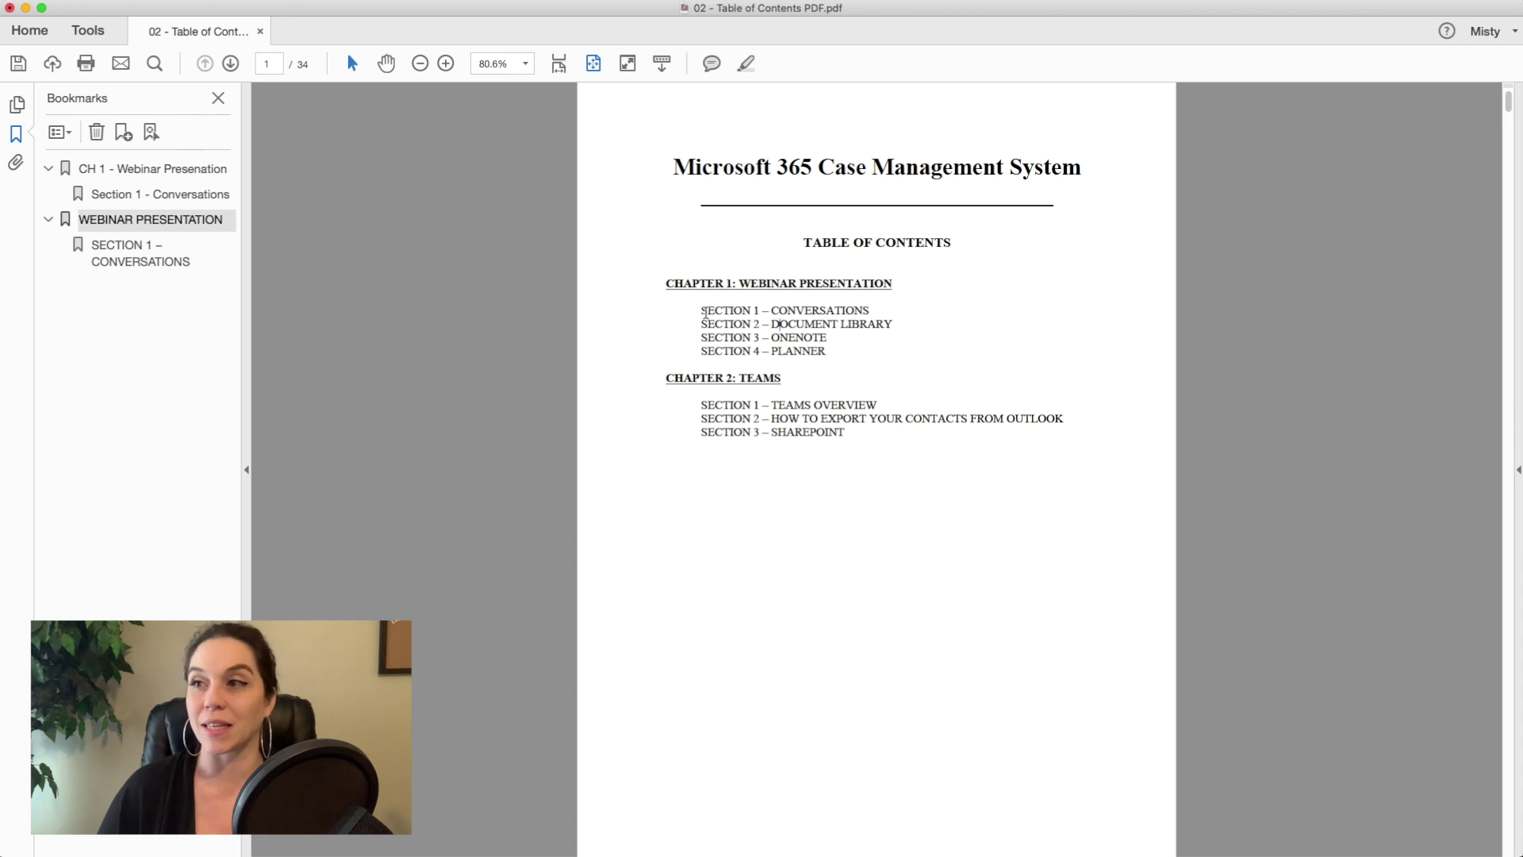
drag(701, 312, 870, 314)
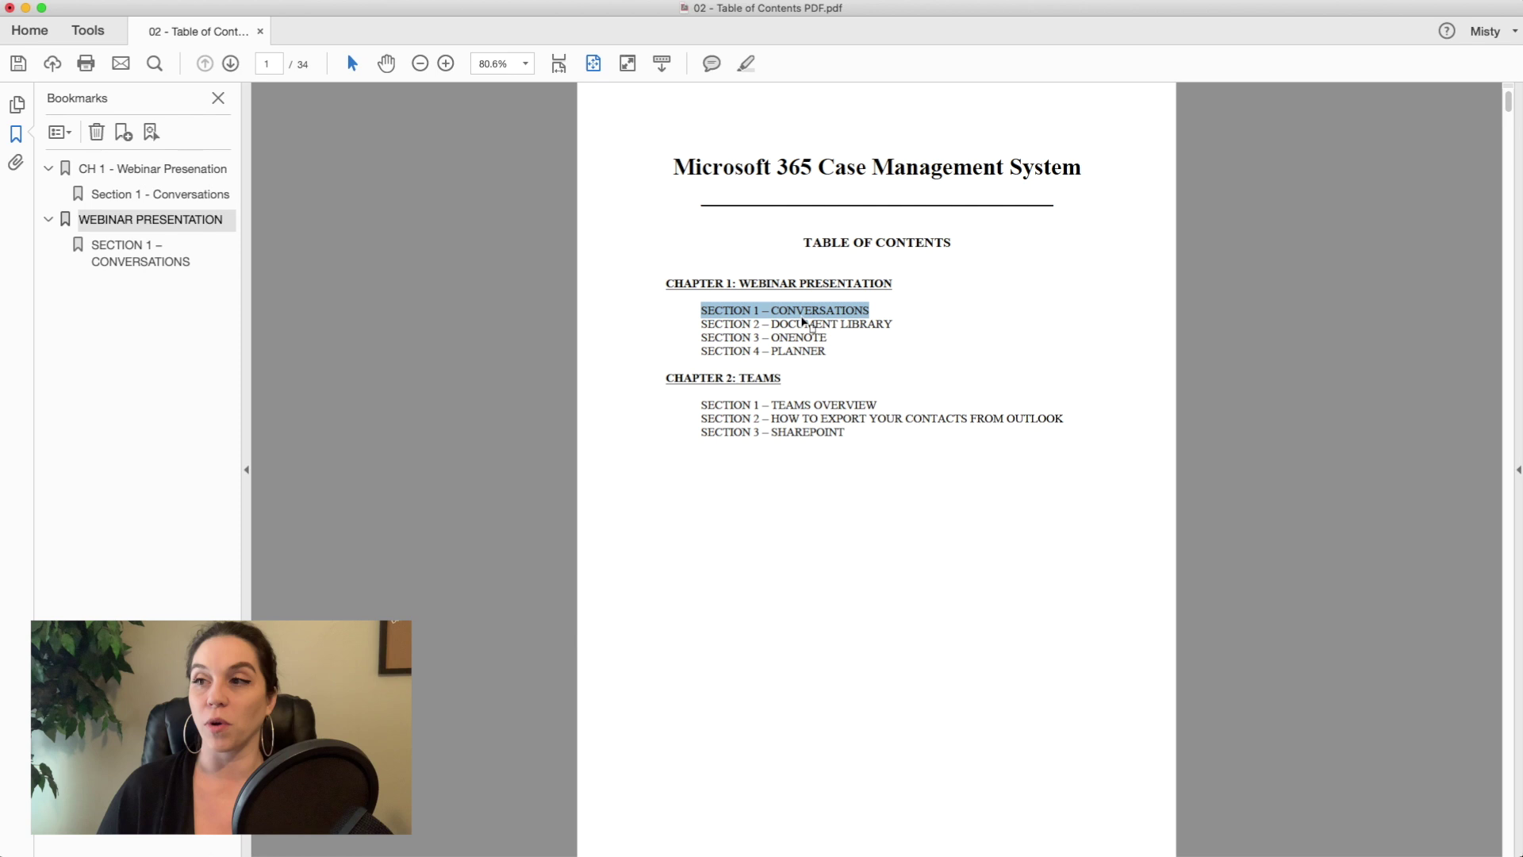
click(164, 260)
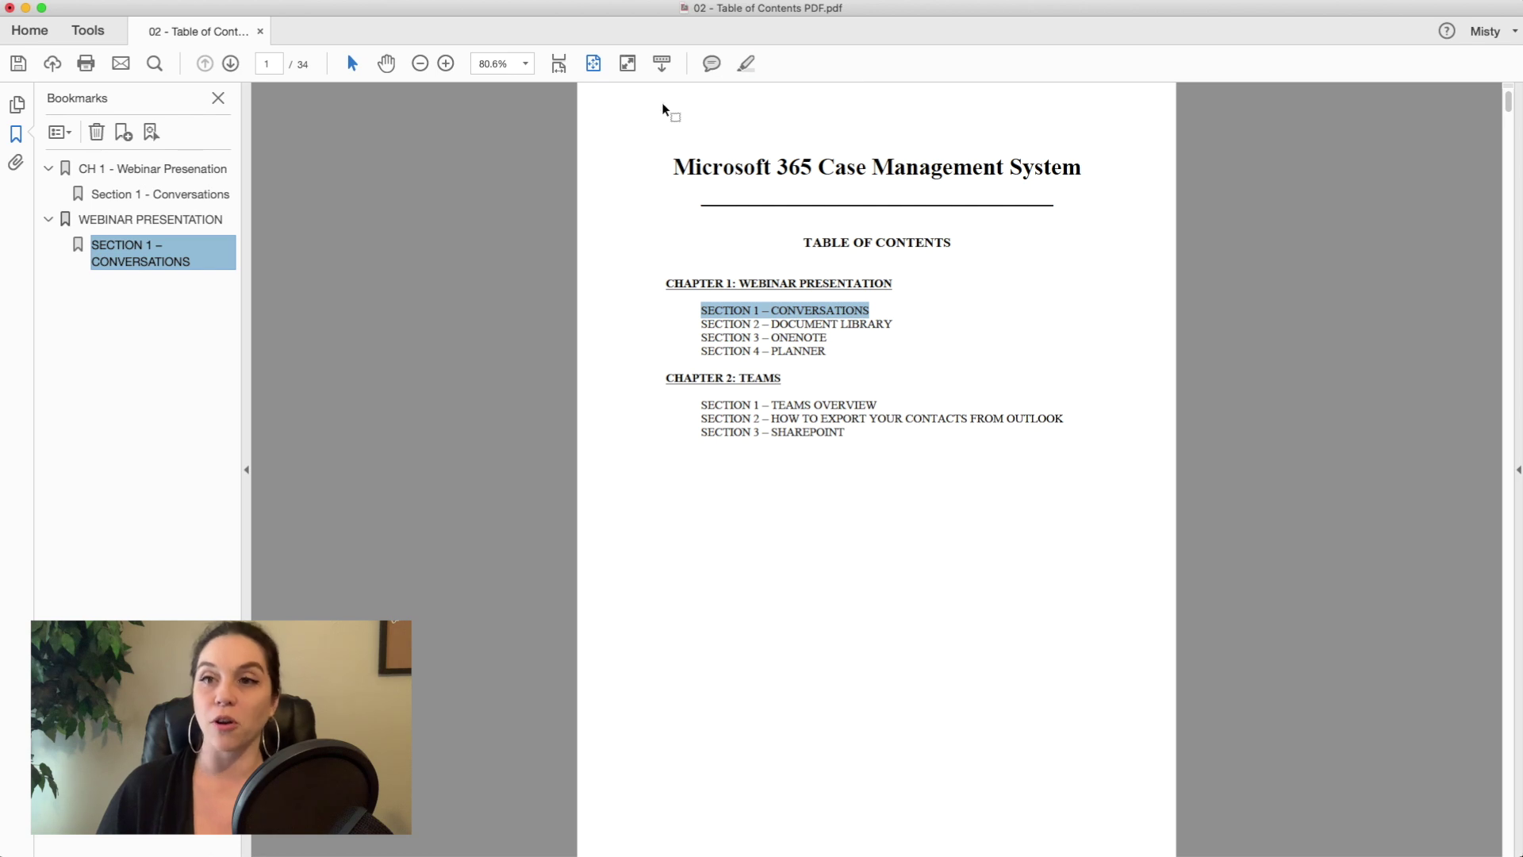
click(167, 170)
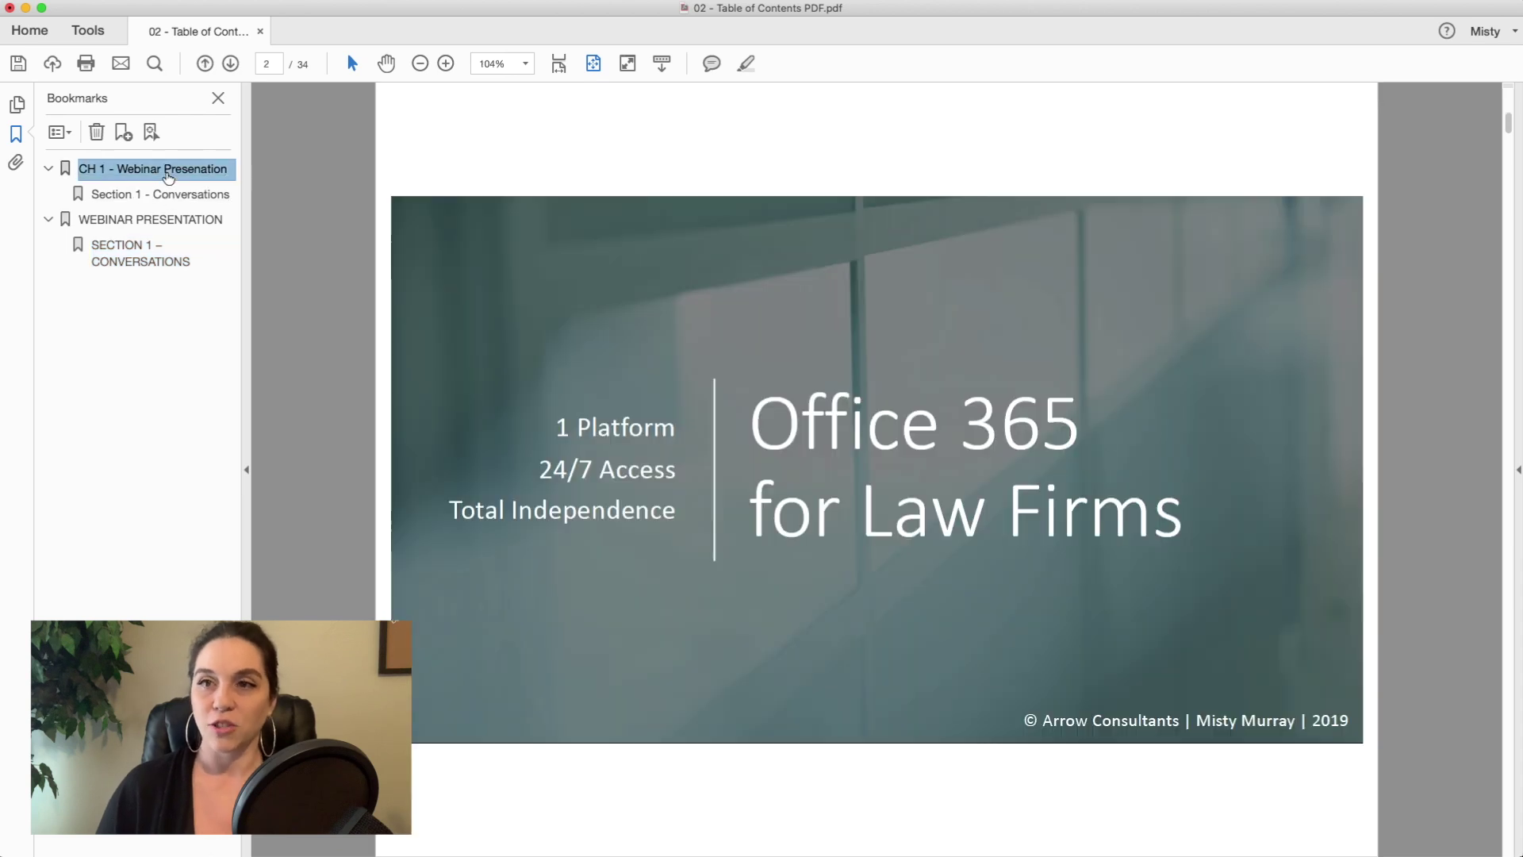
Review the page thumbnails and the "SECTION 1 – CONVERSATIONS" text on the table of contents page as two sources for adding bookmarks
click(17, 104)
click(105, 366)
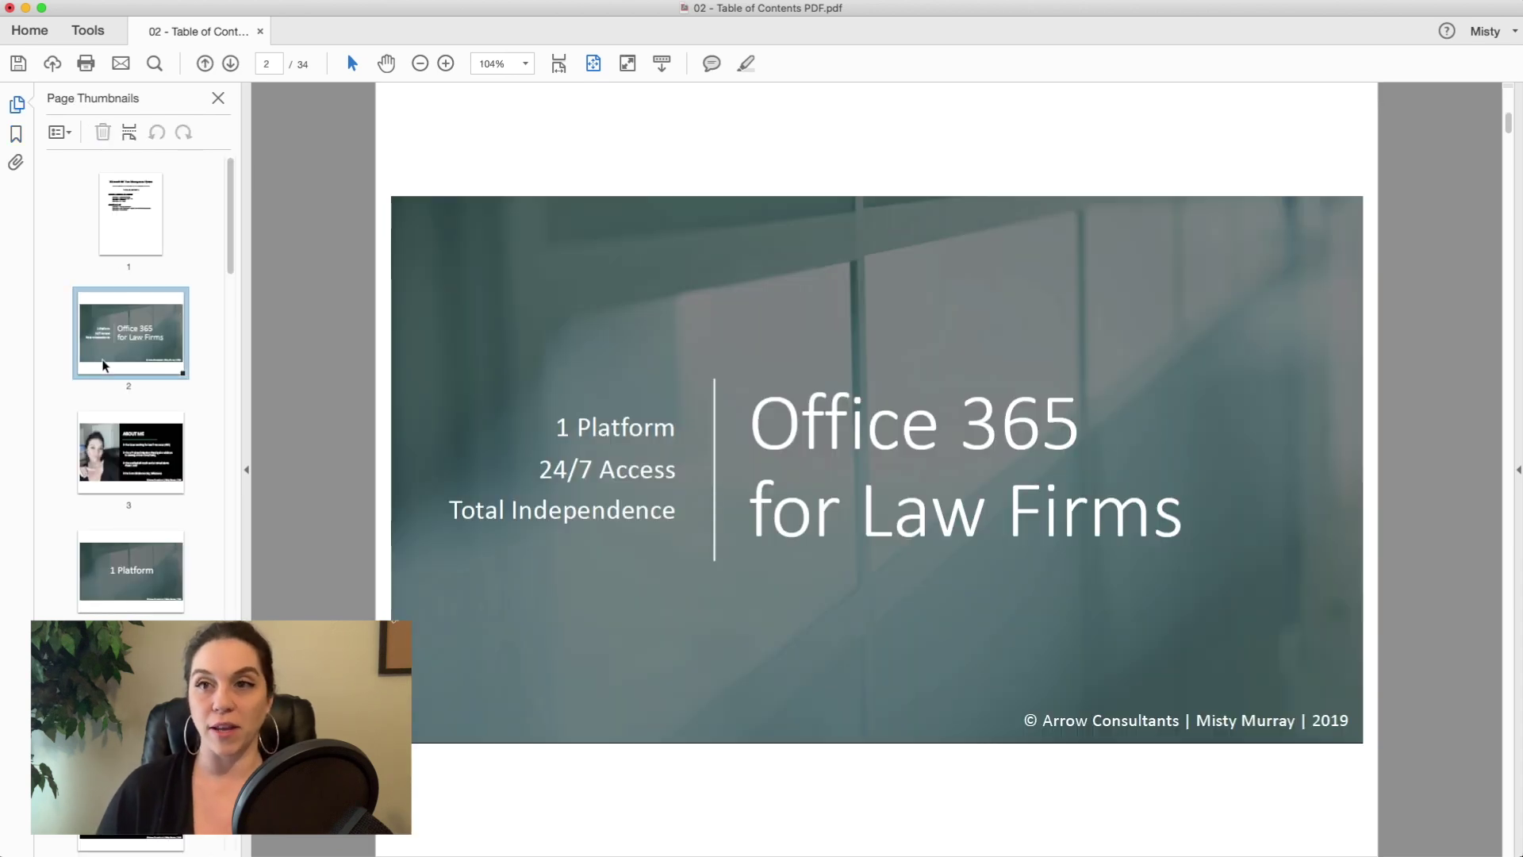
click(24, 141)
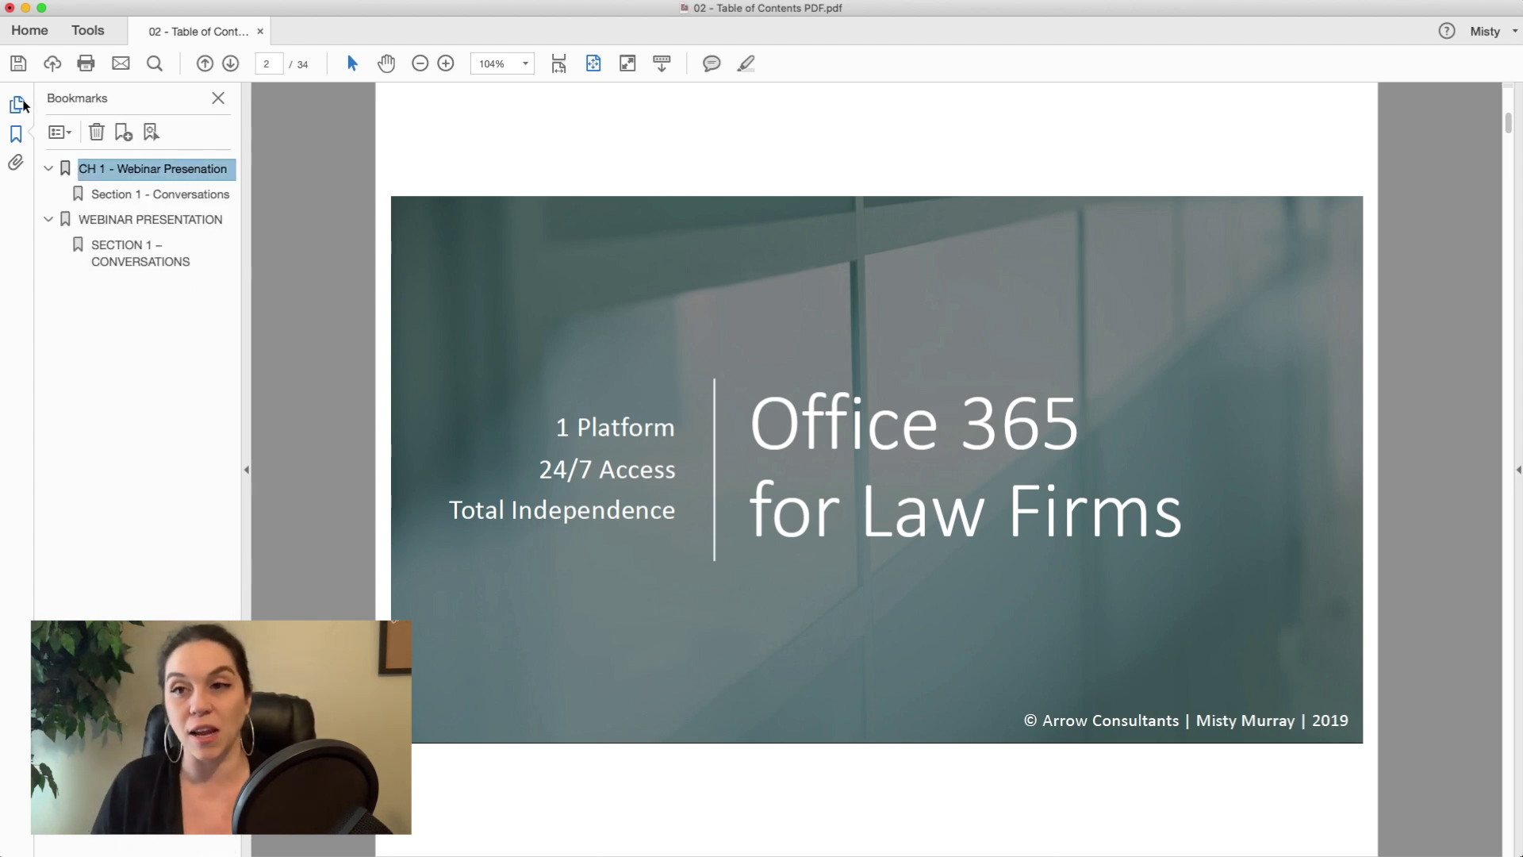
click(18, 104)
click(145, 218)
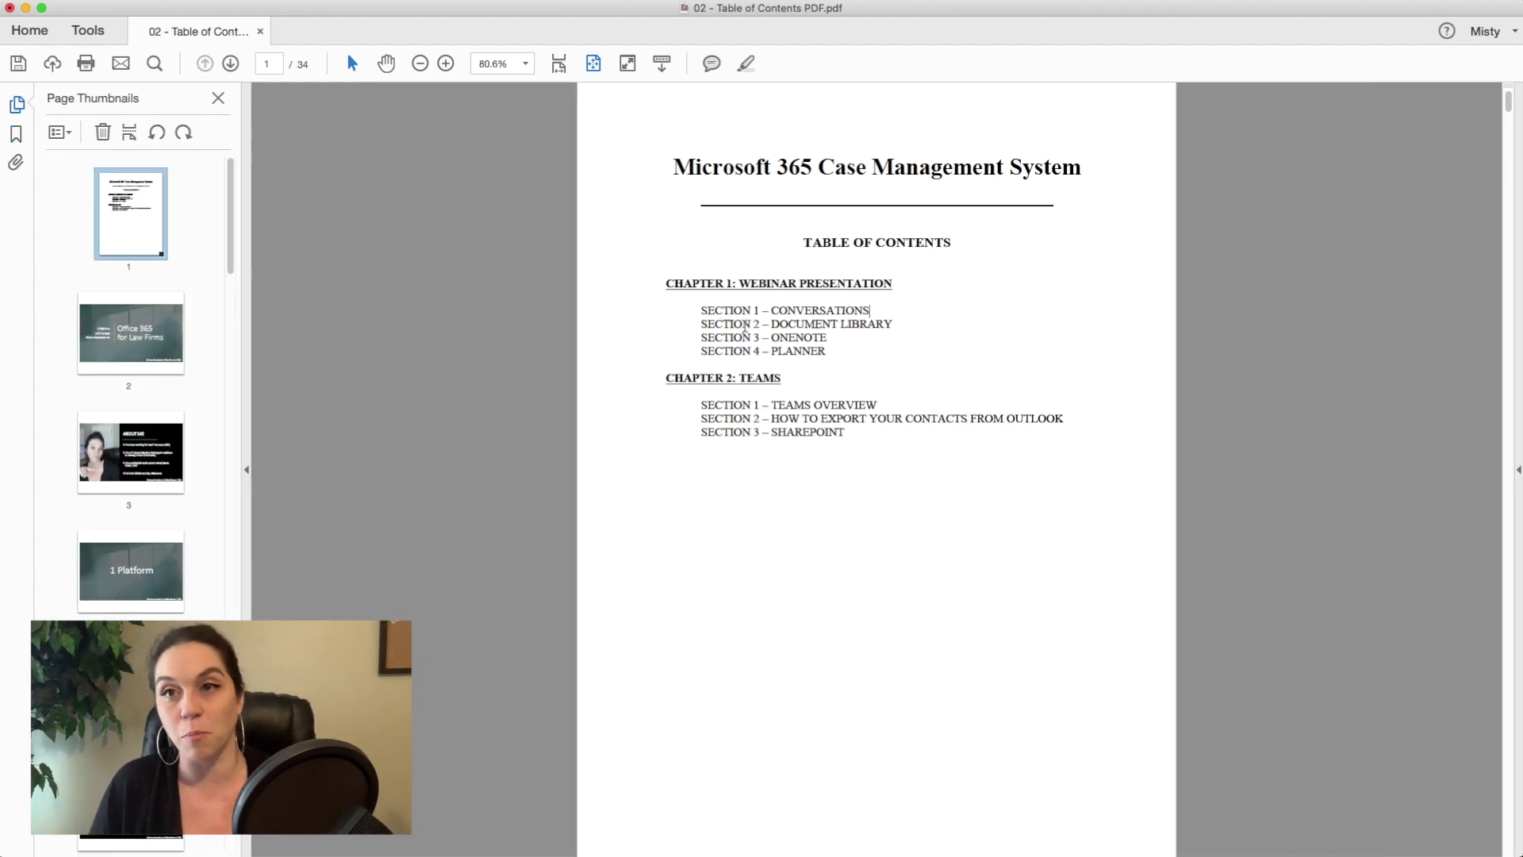
drag(701, 311, 866, 311)
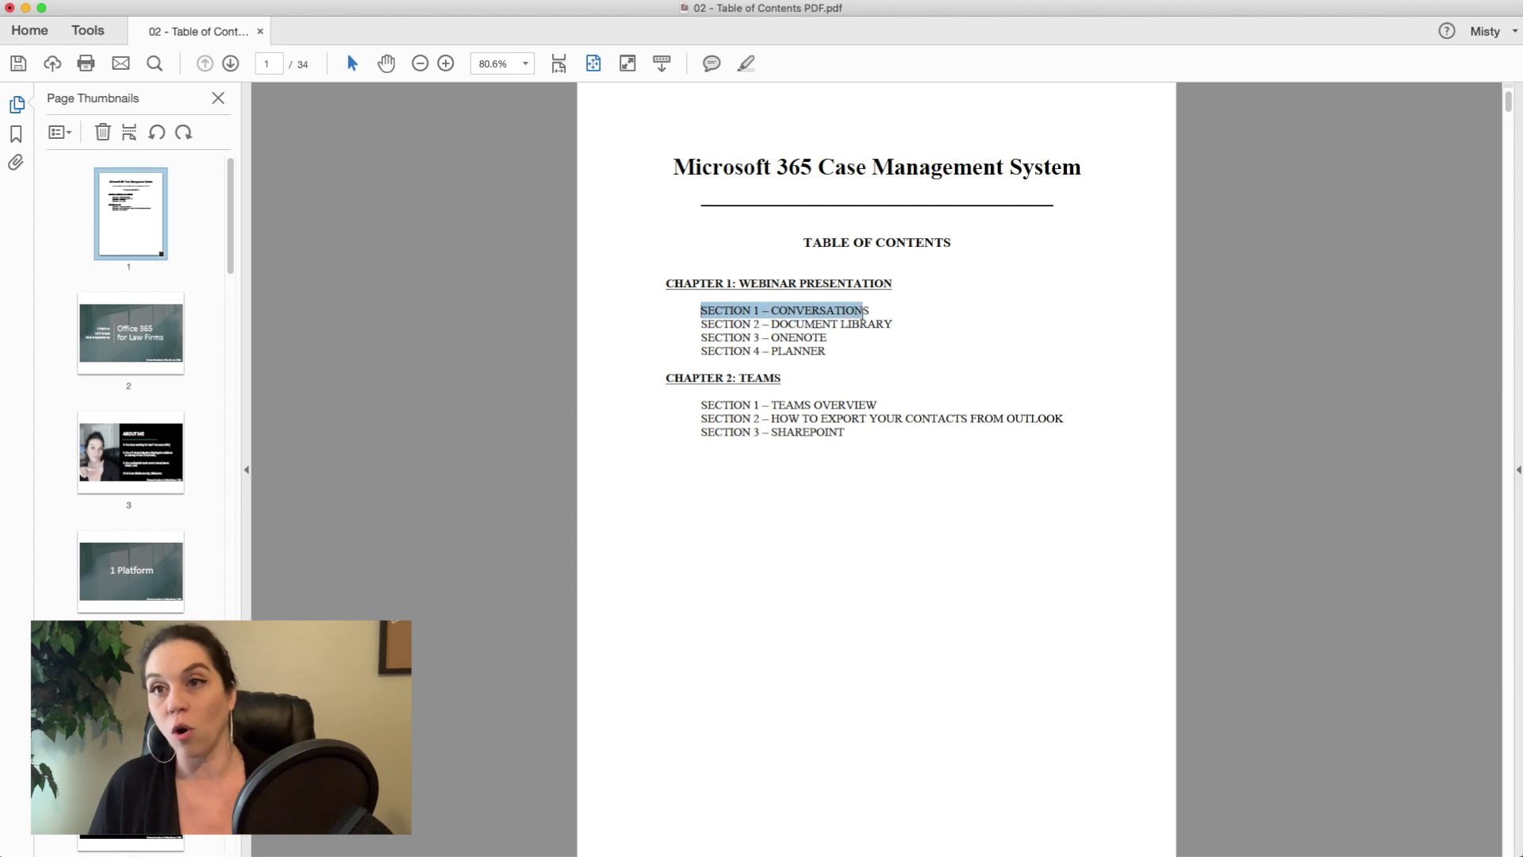
right_click(860, 312)
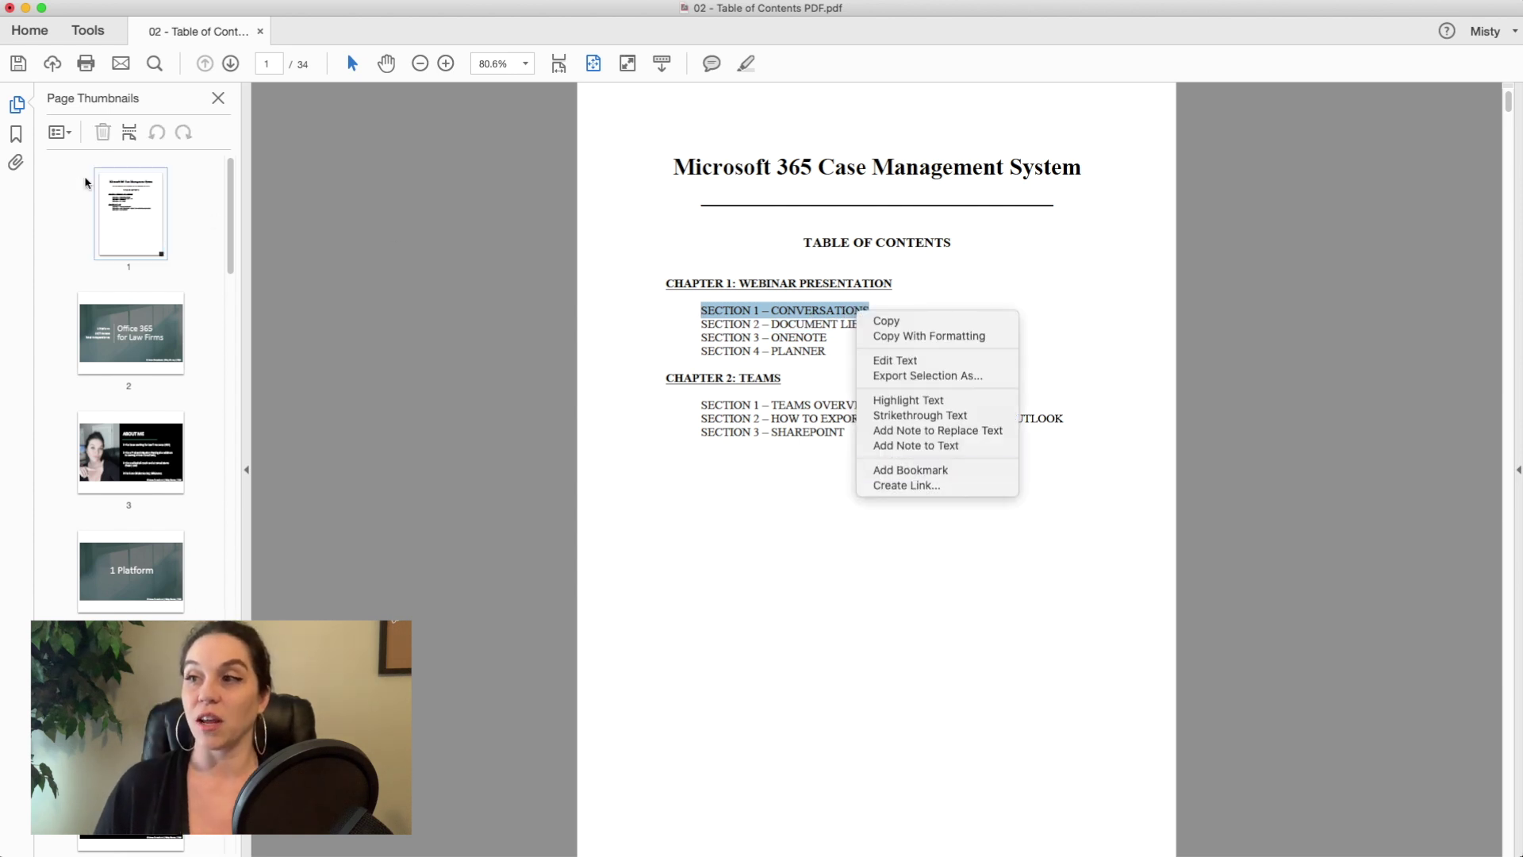
click(17, 142)
click(18, 141)
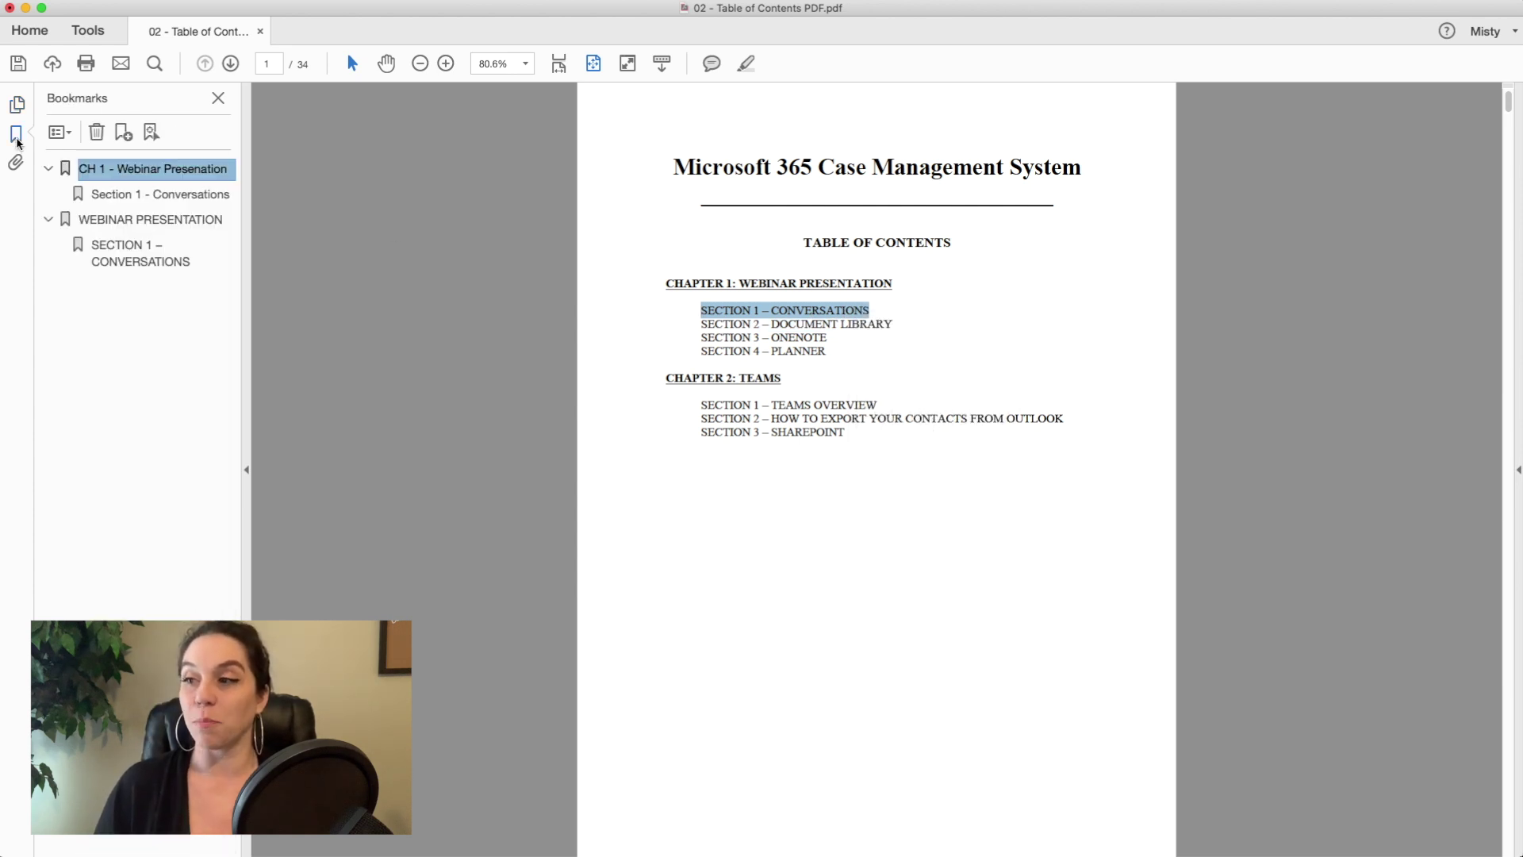
Set the destination of the "WEBINAR PRESENTATION" bookmark to page 2, the "Office 365 for Law Firms" slide
click(167, 222)
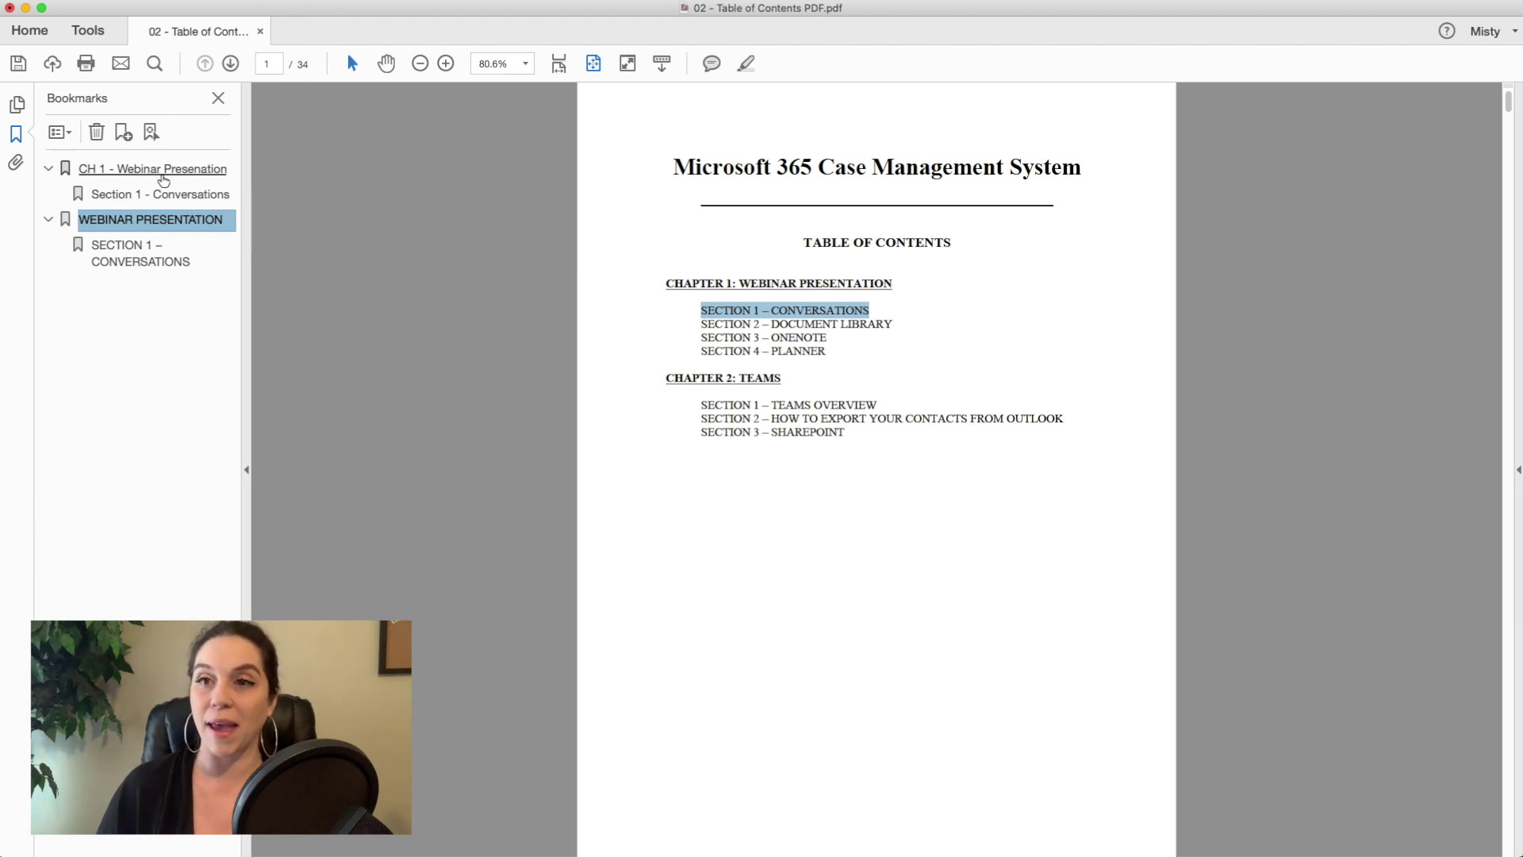
right_click(190, 228)
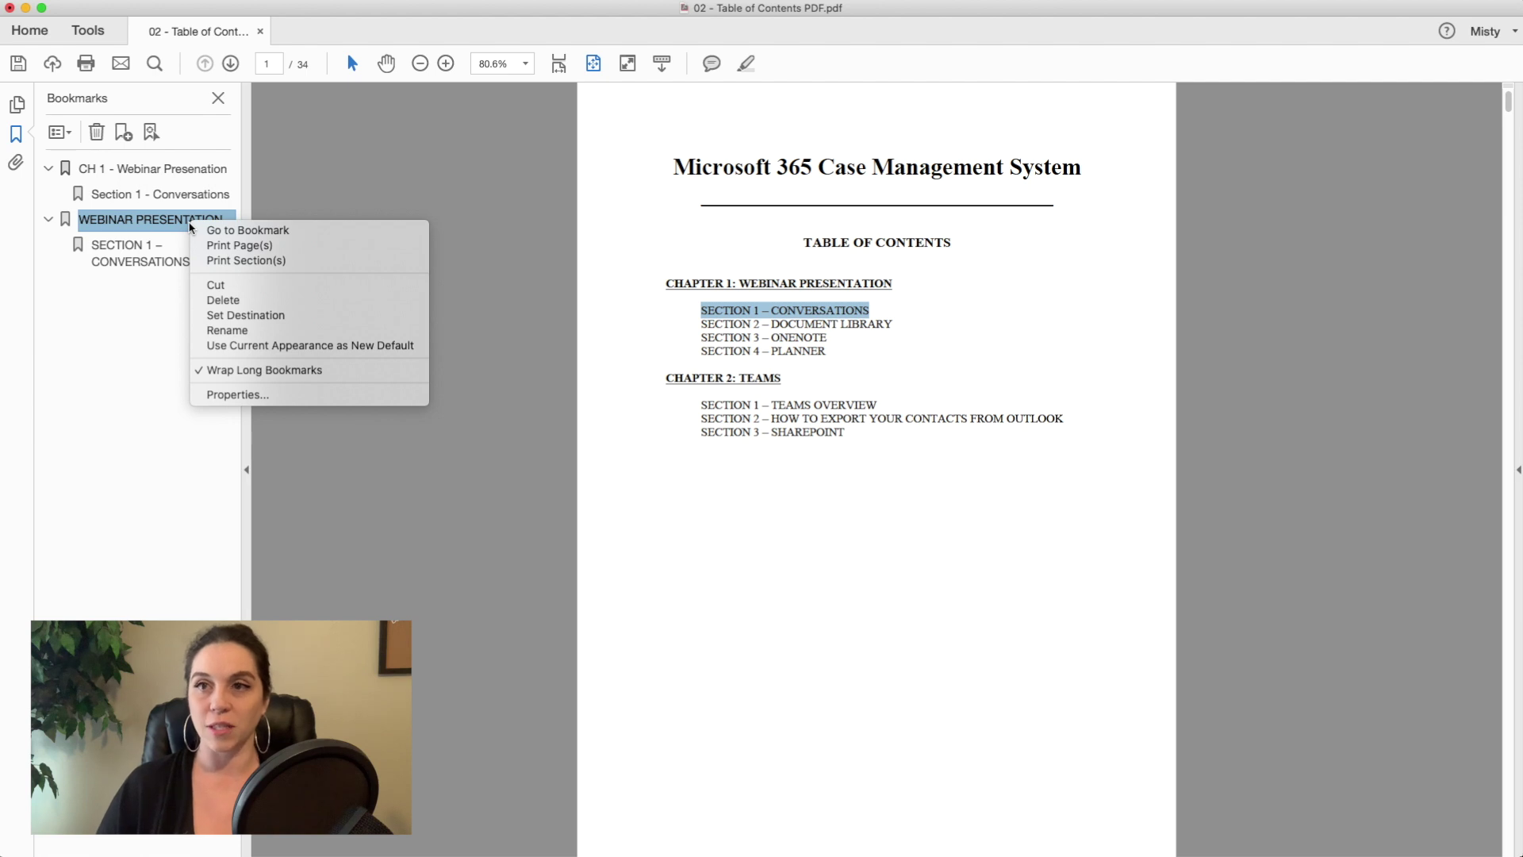
click(166, 222)
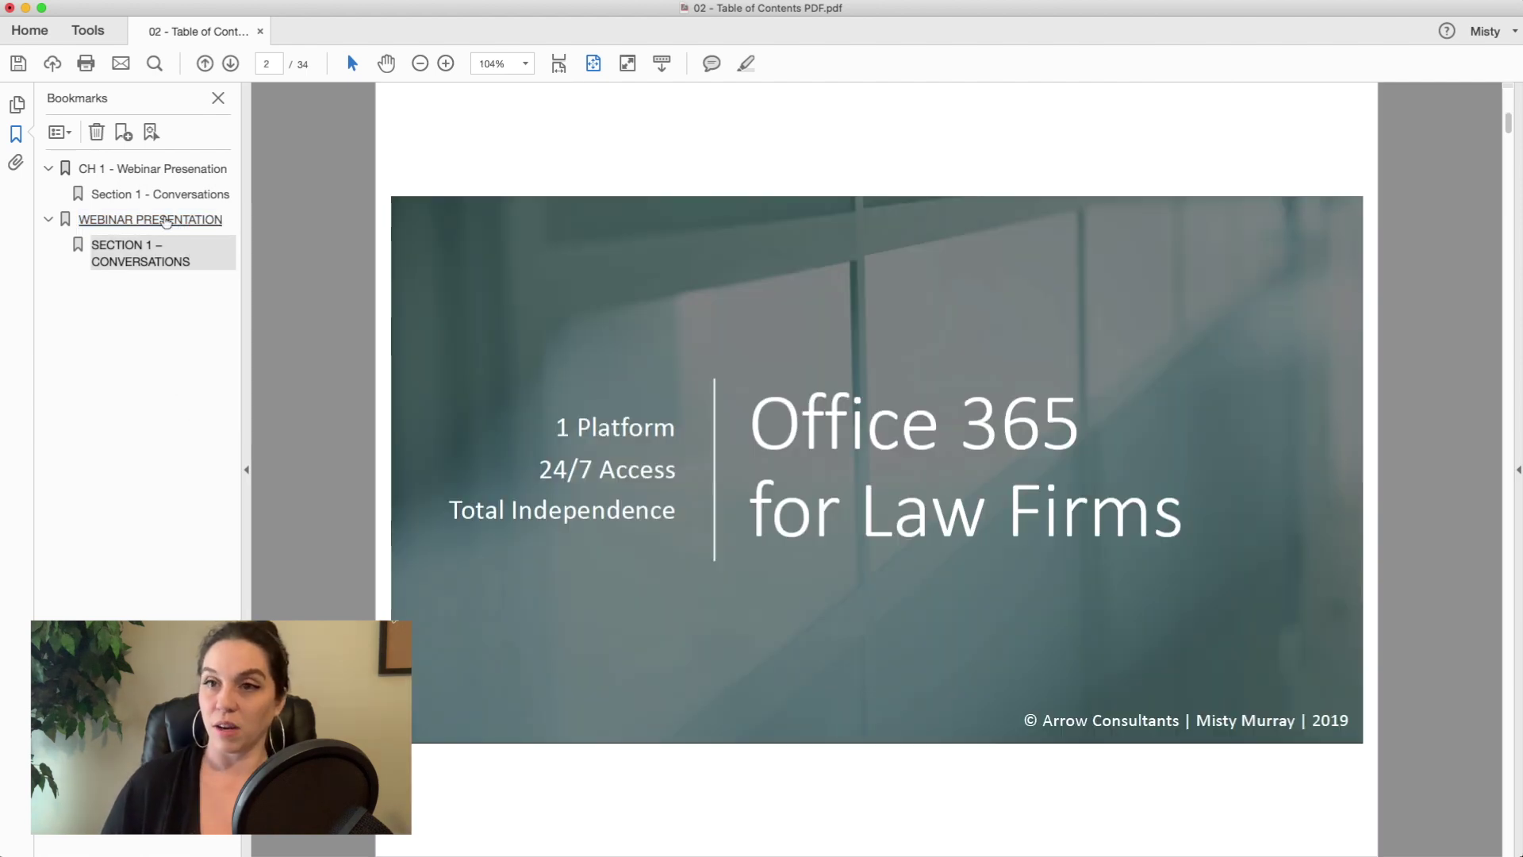
right_click(164, 222)
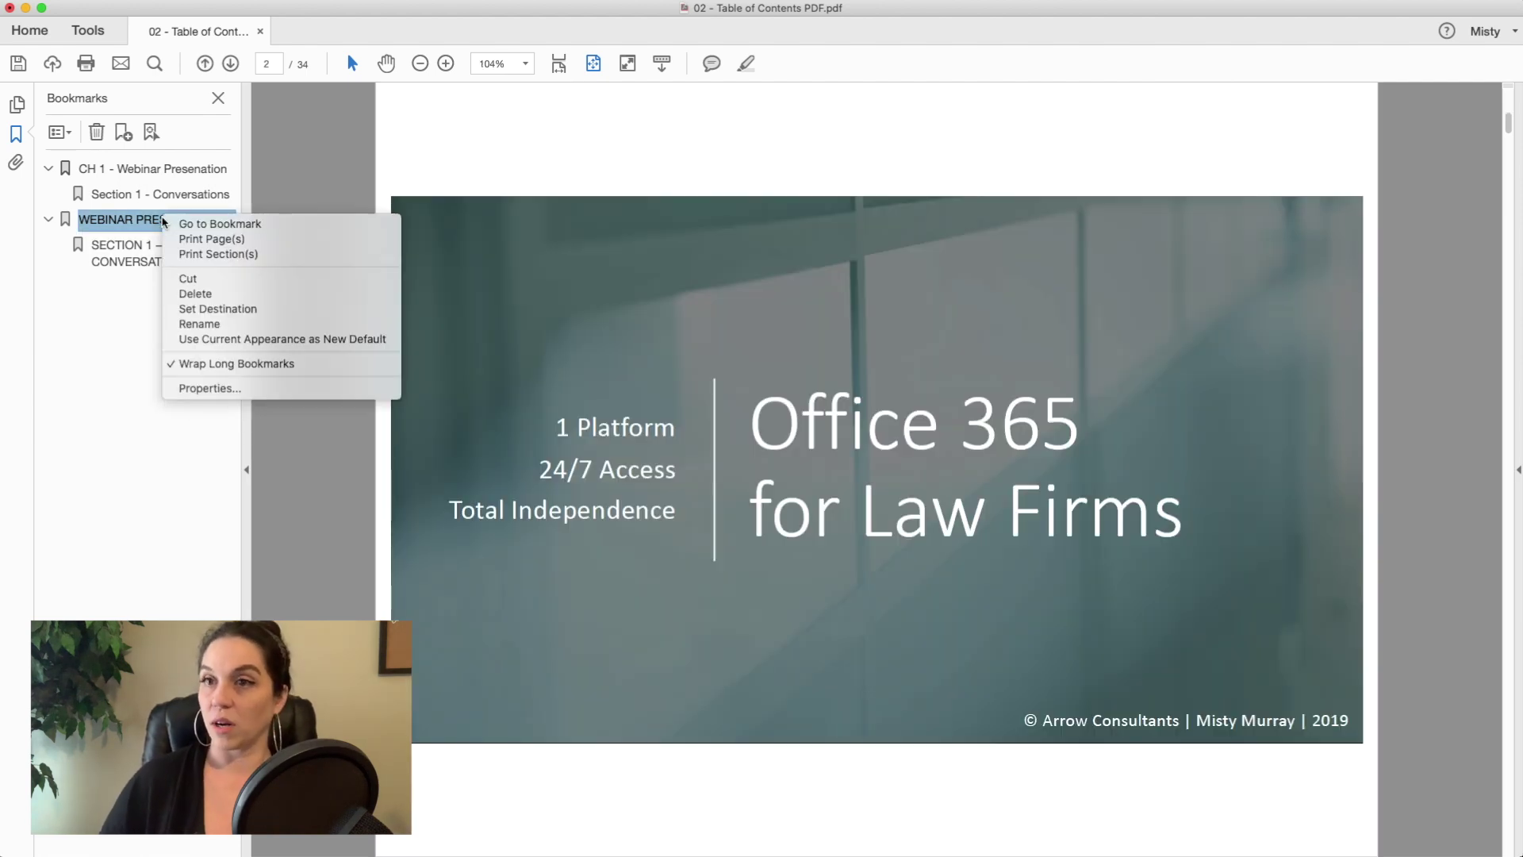
click(197, 309)
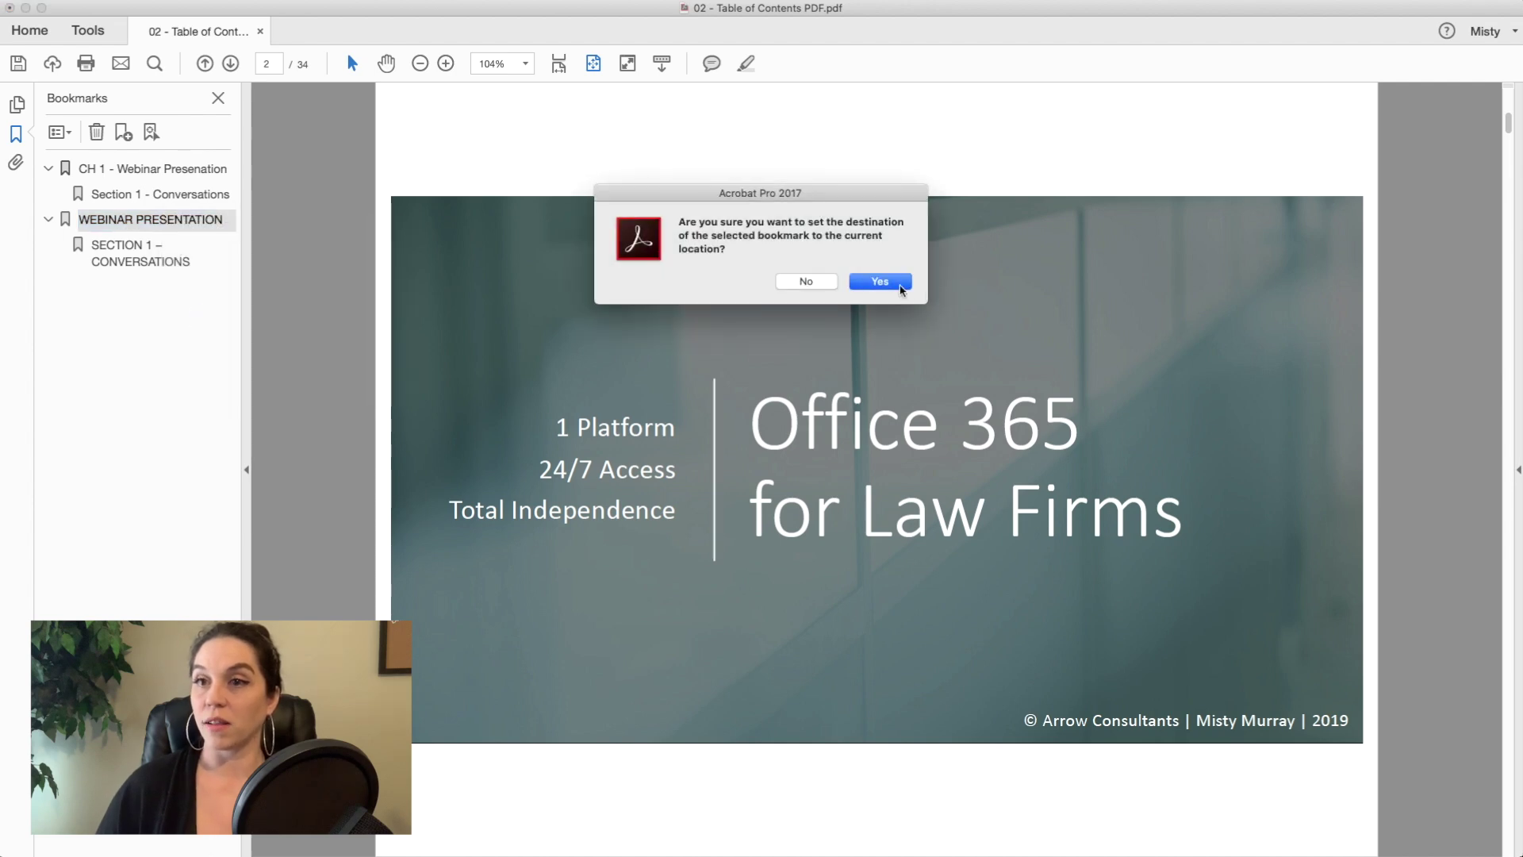
click(880, 282)
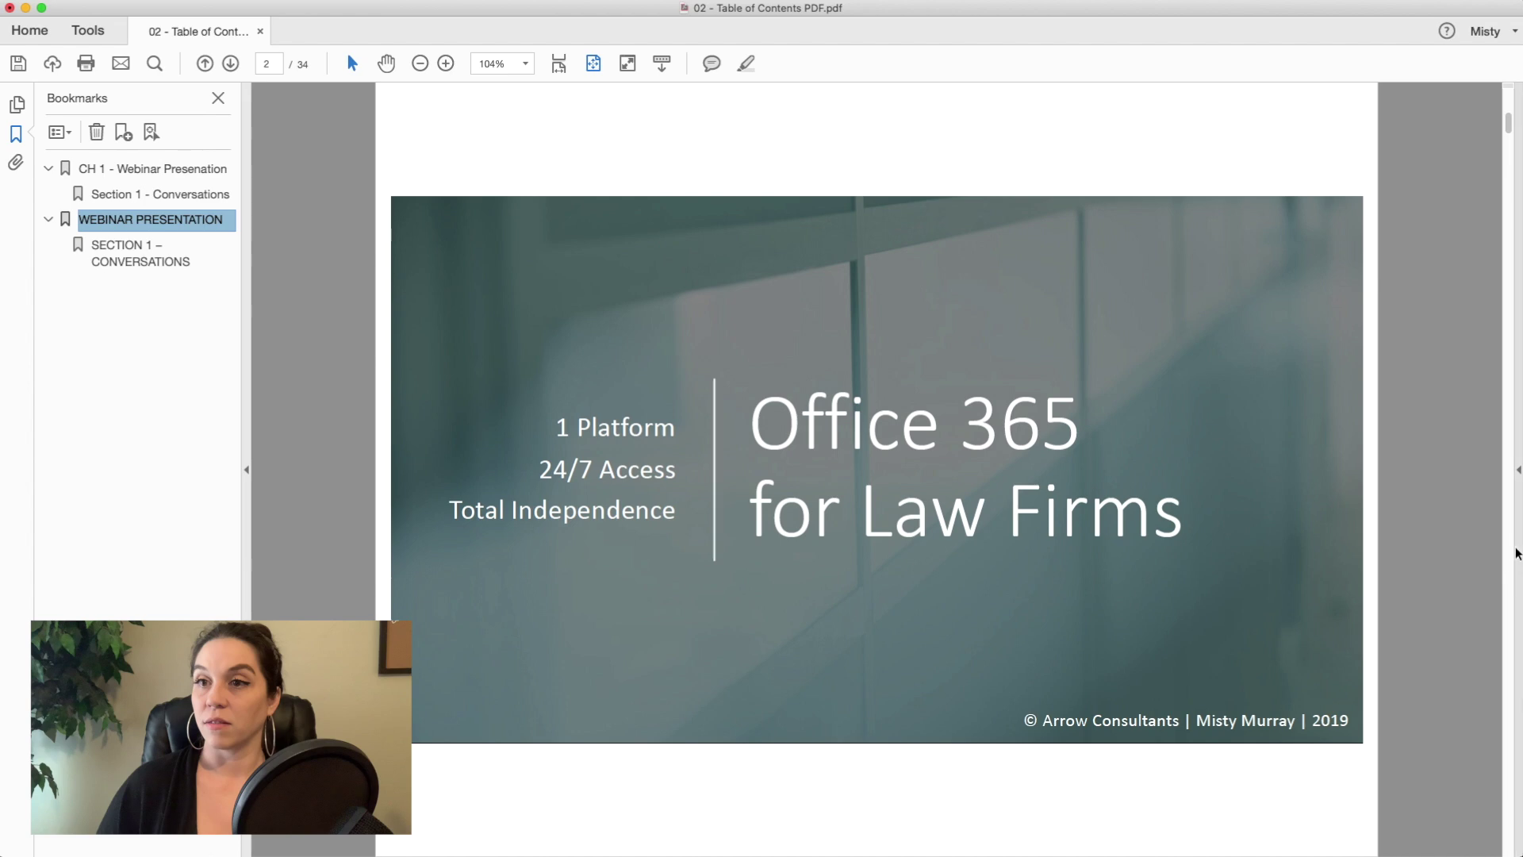
Set the destination of the "SECTION 1 – CONVERSATIONS" bookmark to page 15 and test the "WEBINAR PRESENTATION" bookmark
scroll(1463, 528, down, 1)
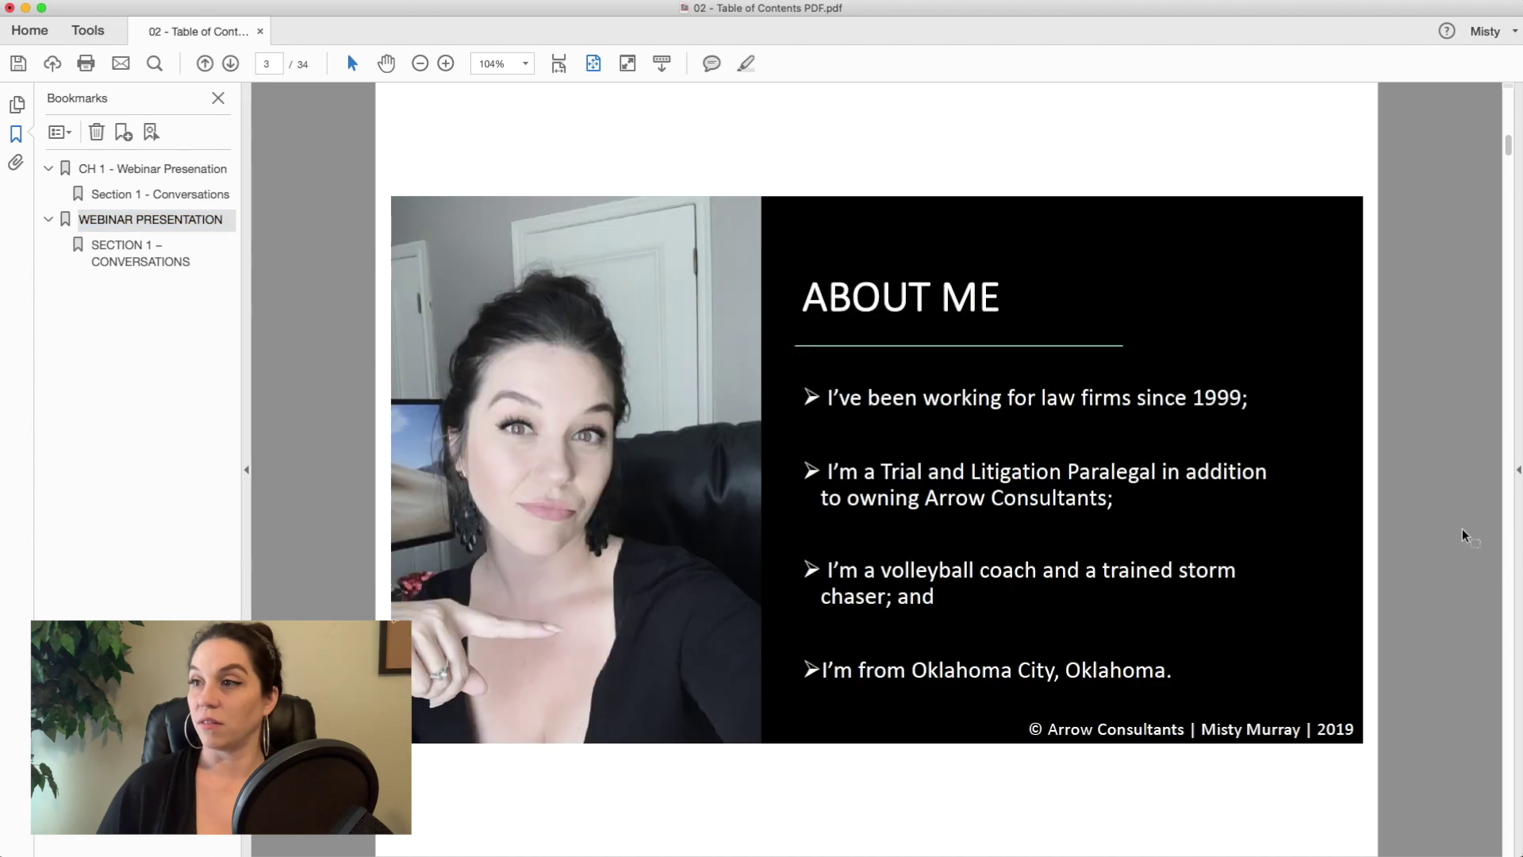
scroll(1463, 529, down, 8)
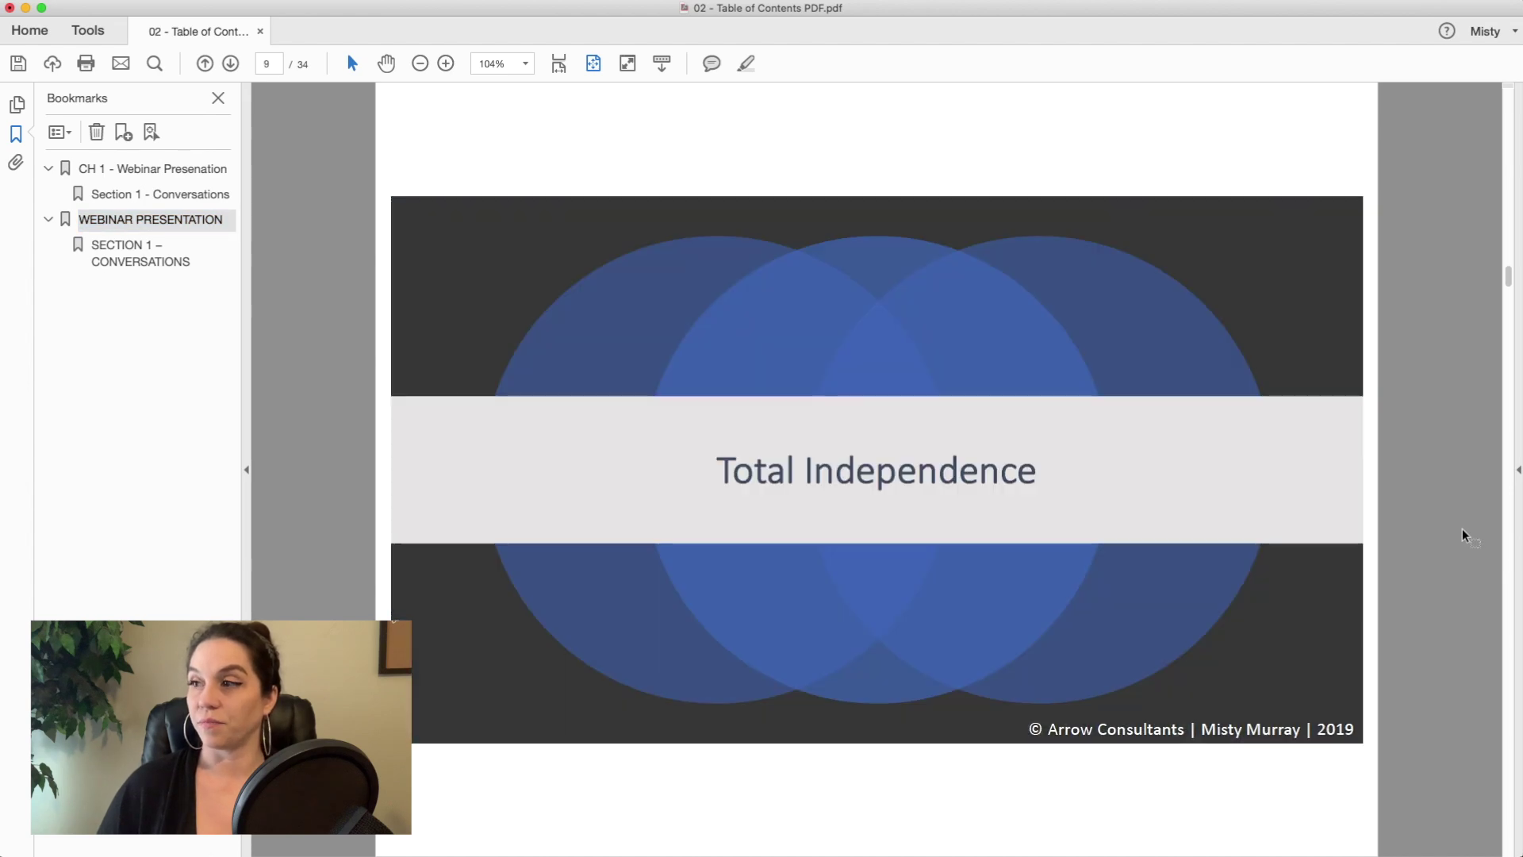
scroll(1463, 528, down, 4)
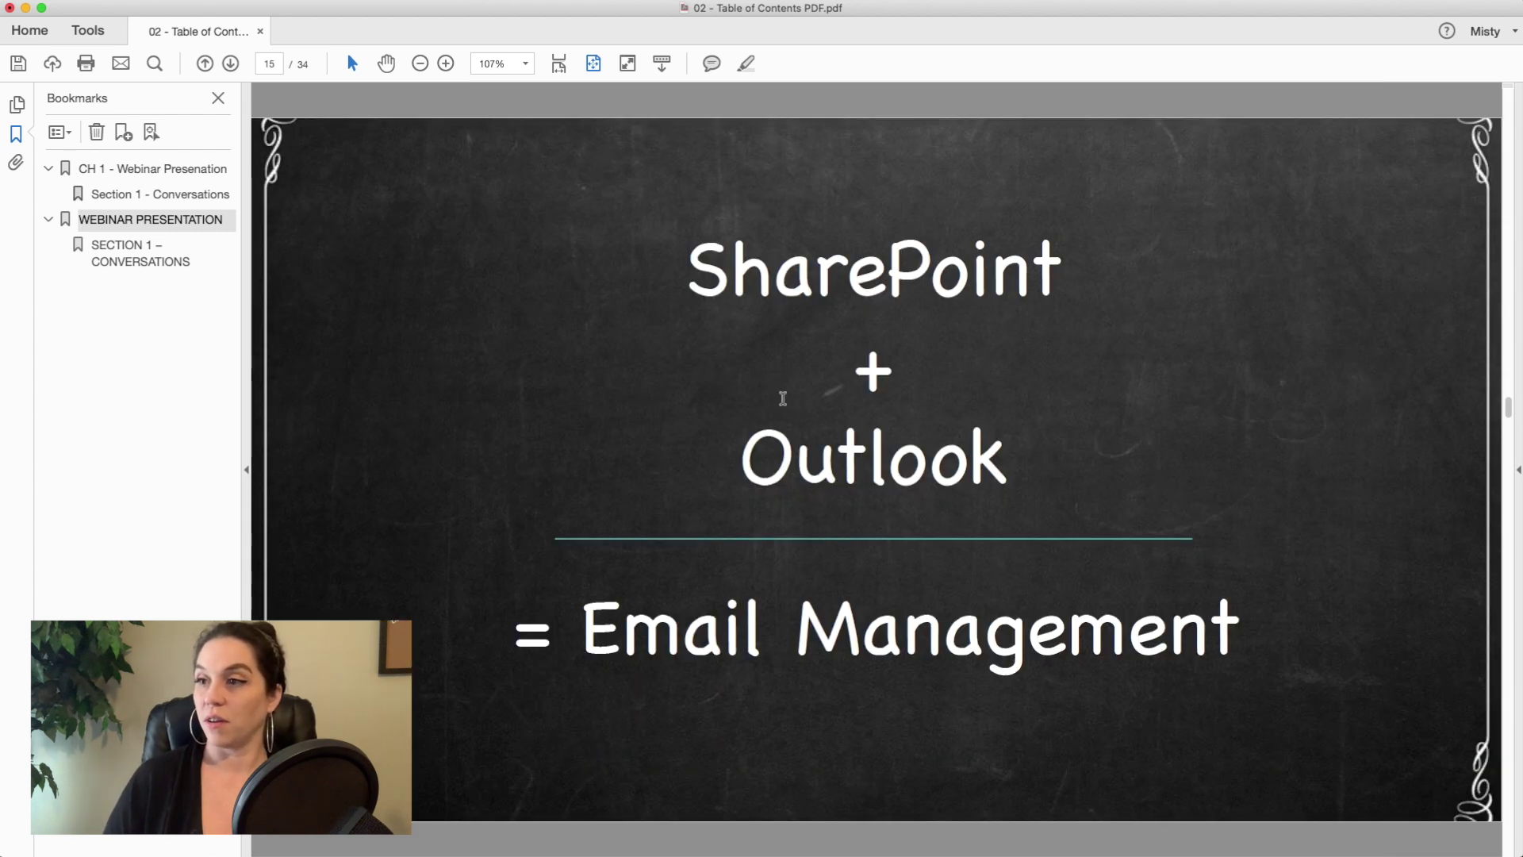
right_click(127, 248)
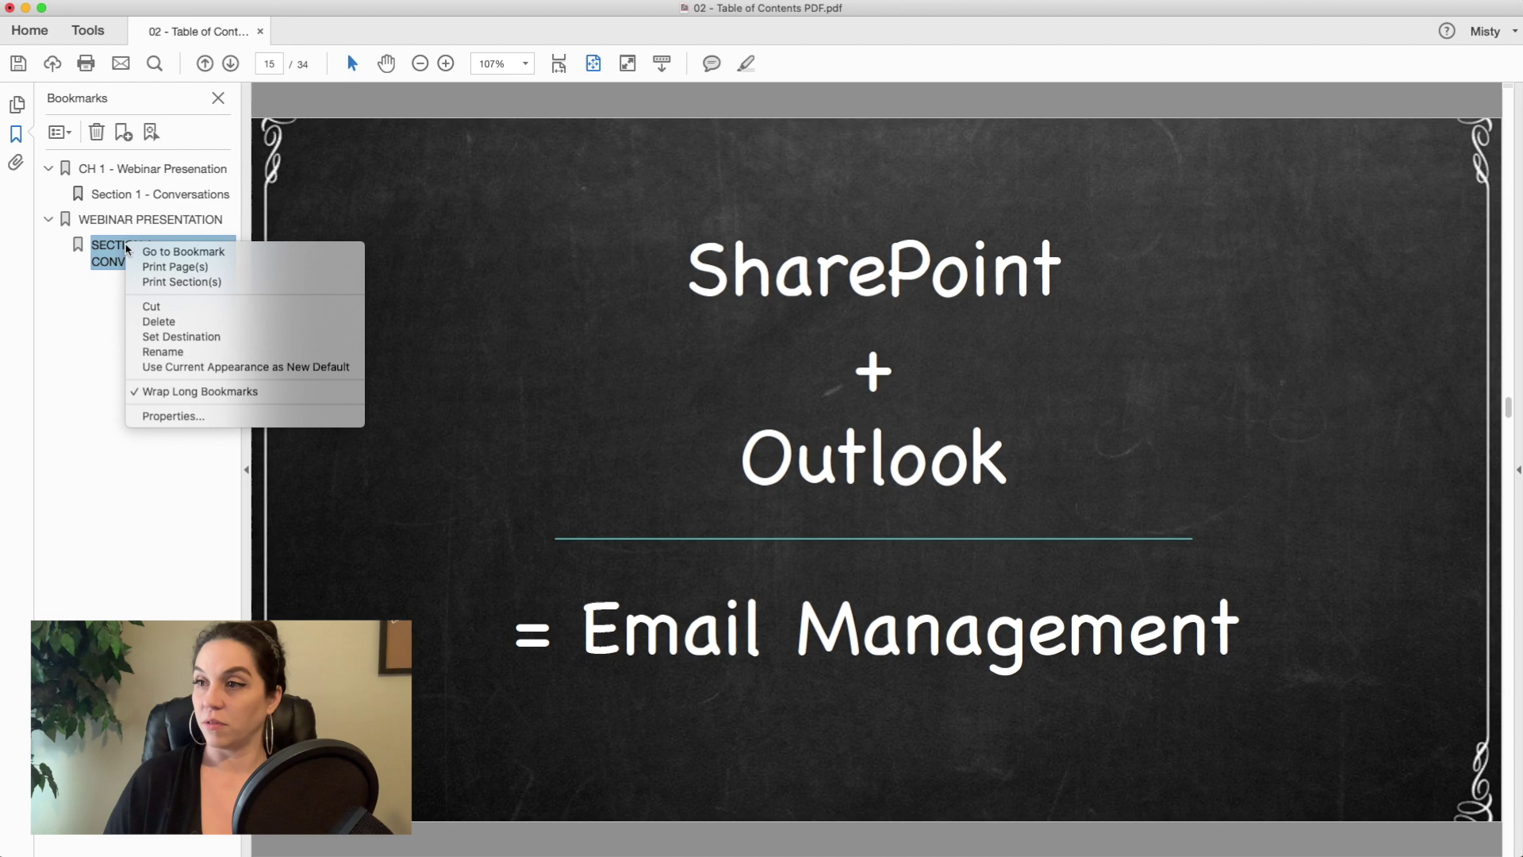
click(149, 337)
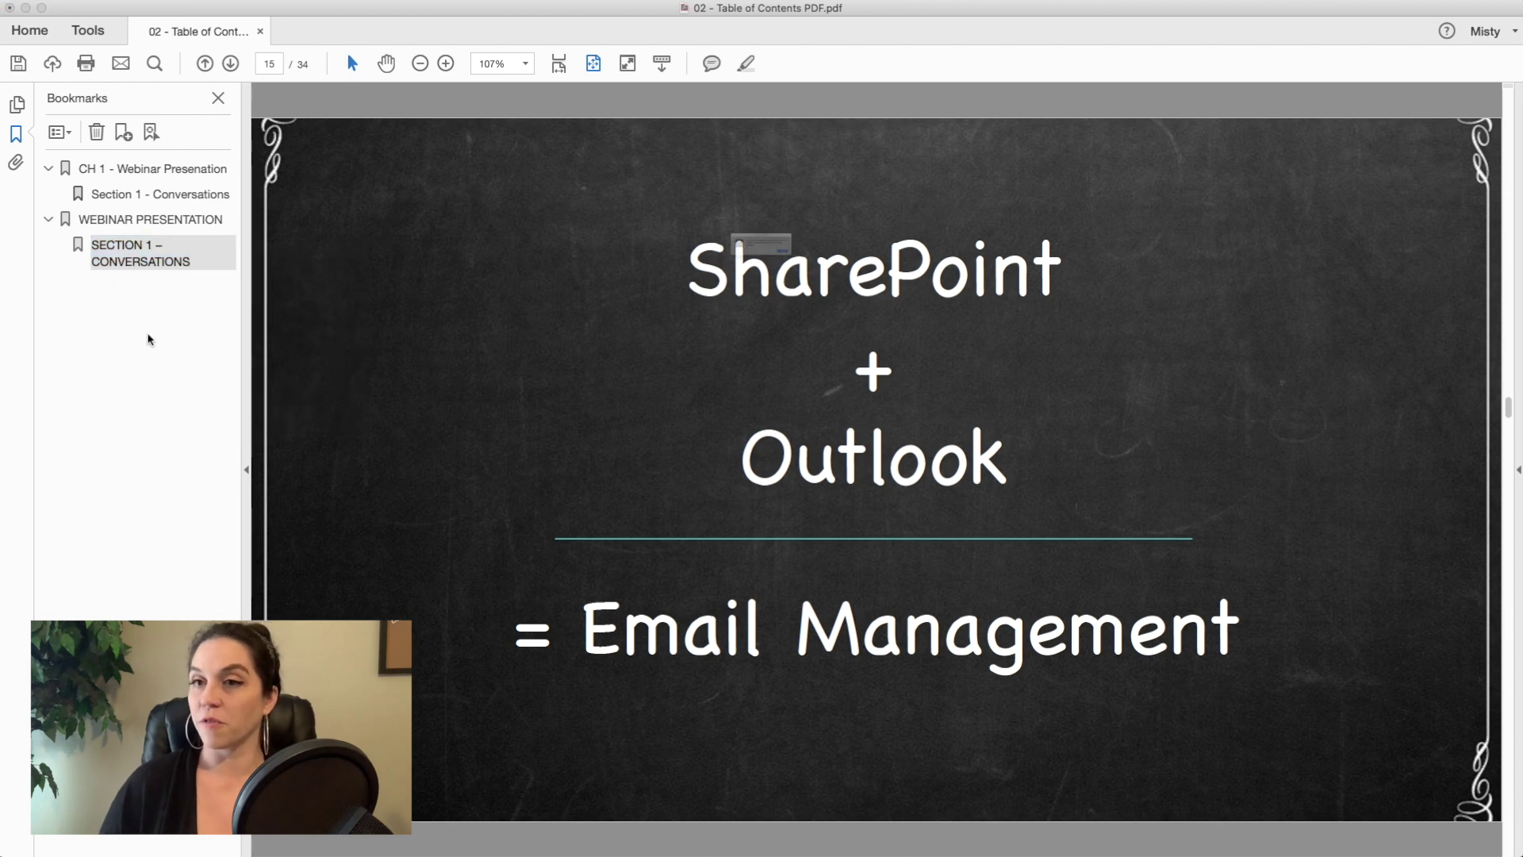
click(879, 282)
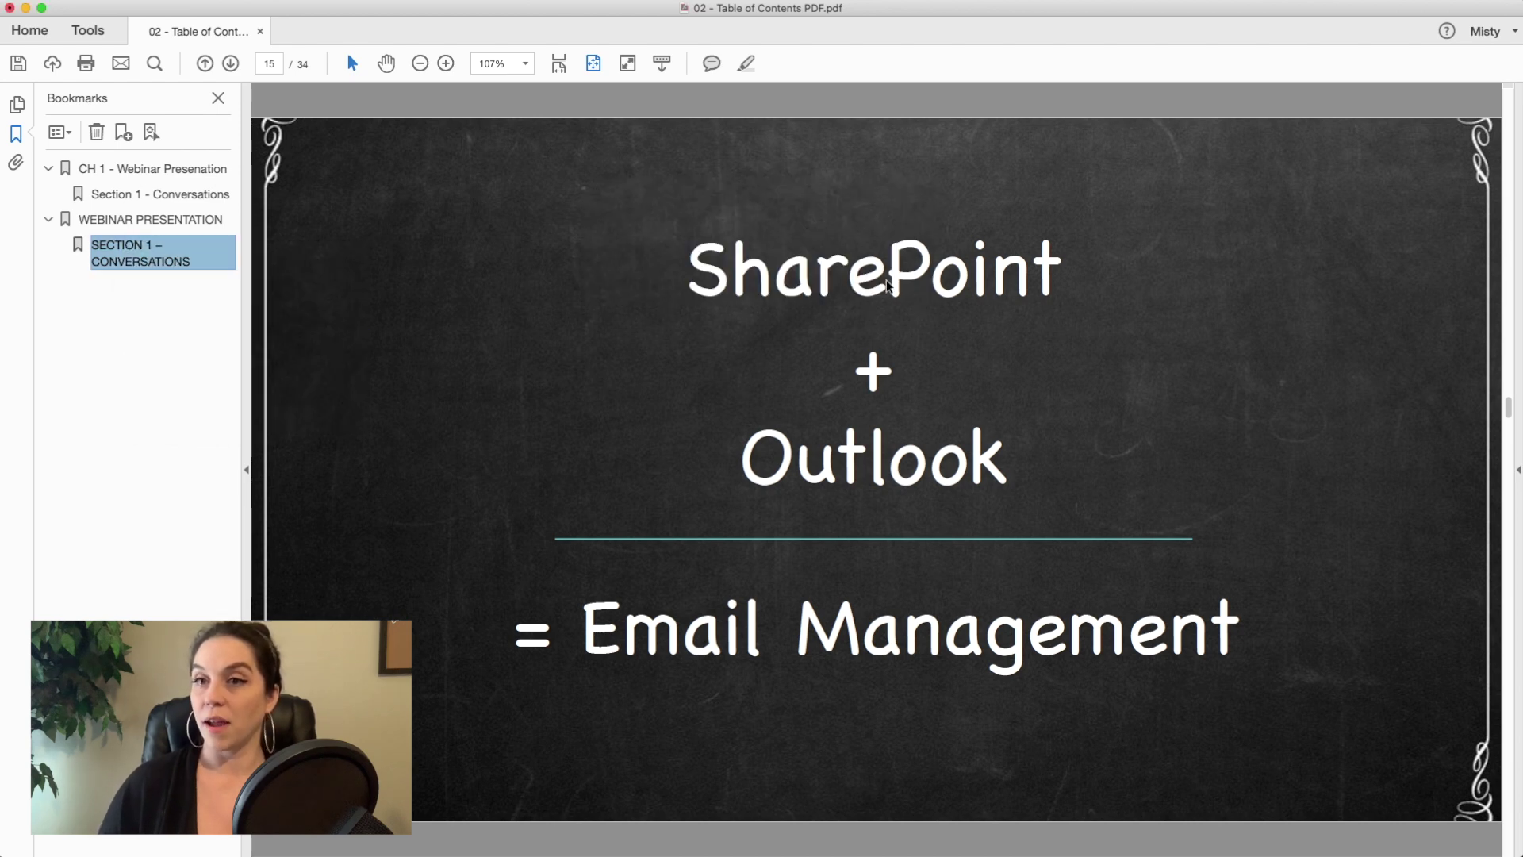
click(204, 221)
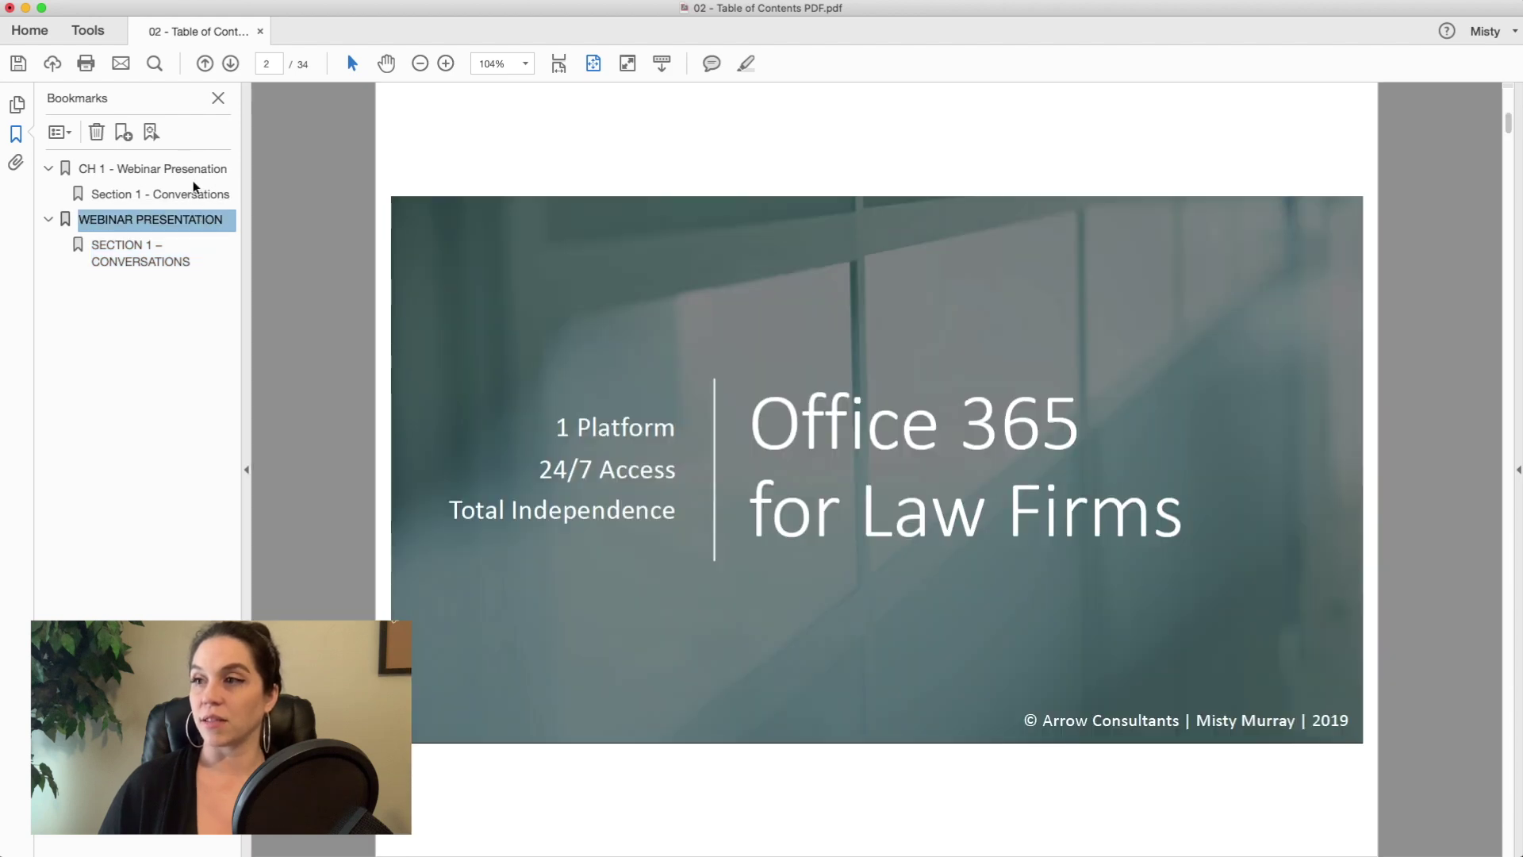
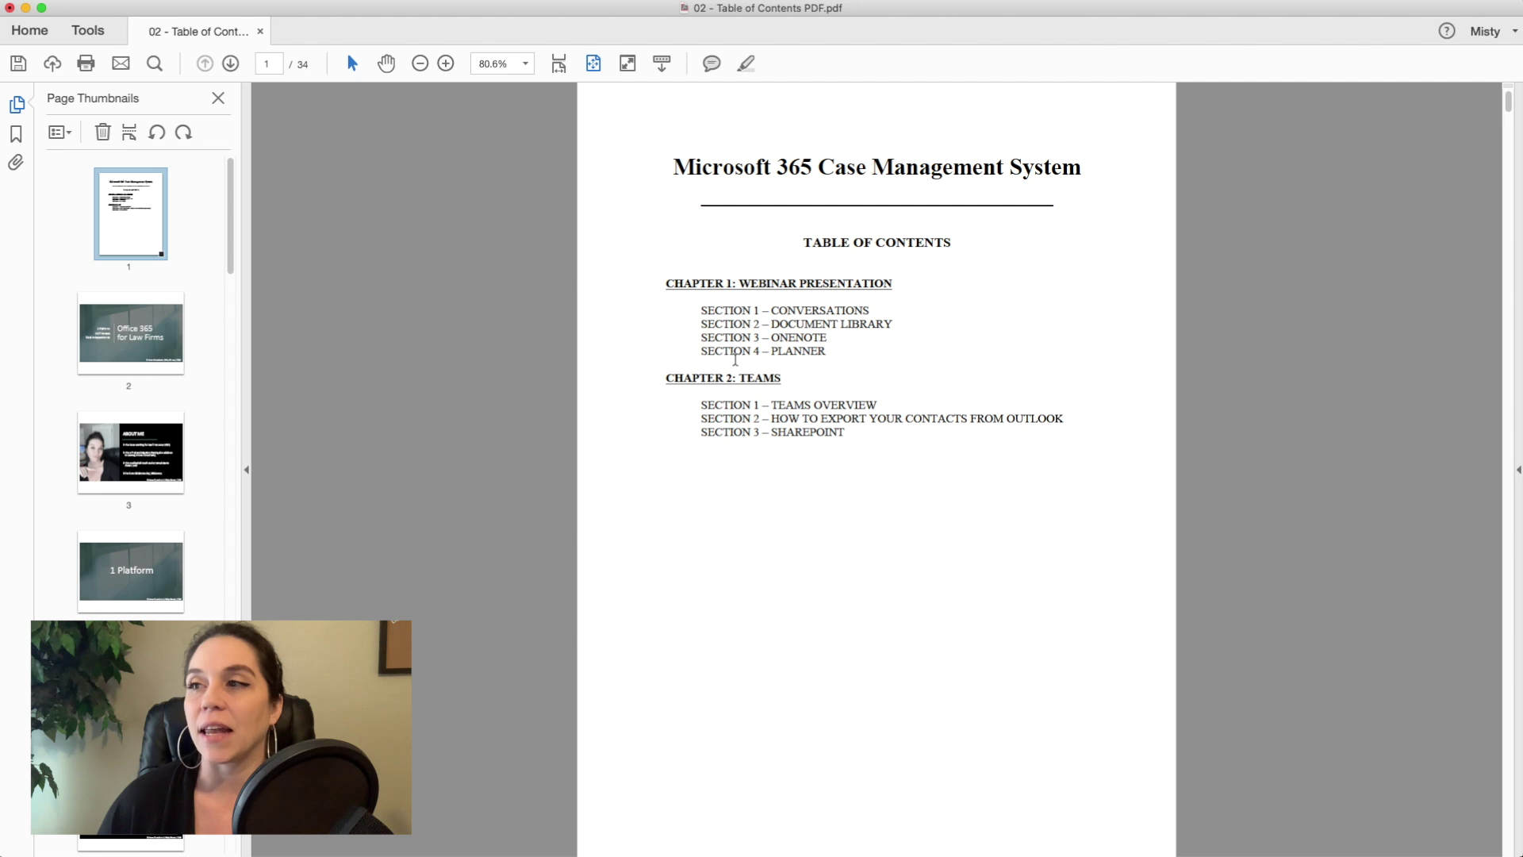
Create a page-view link on the "CHAPTER 1: WEBINAR PRESENTATION" heading in the table of contents, with an invisible rectangle and highlight style None
drag(664, 283, 868, 288)
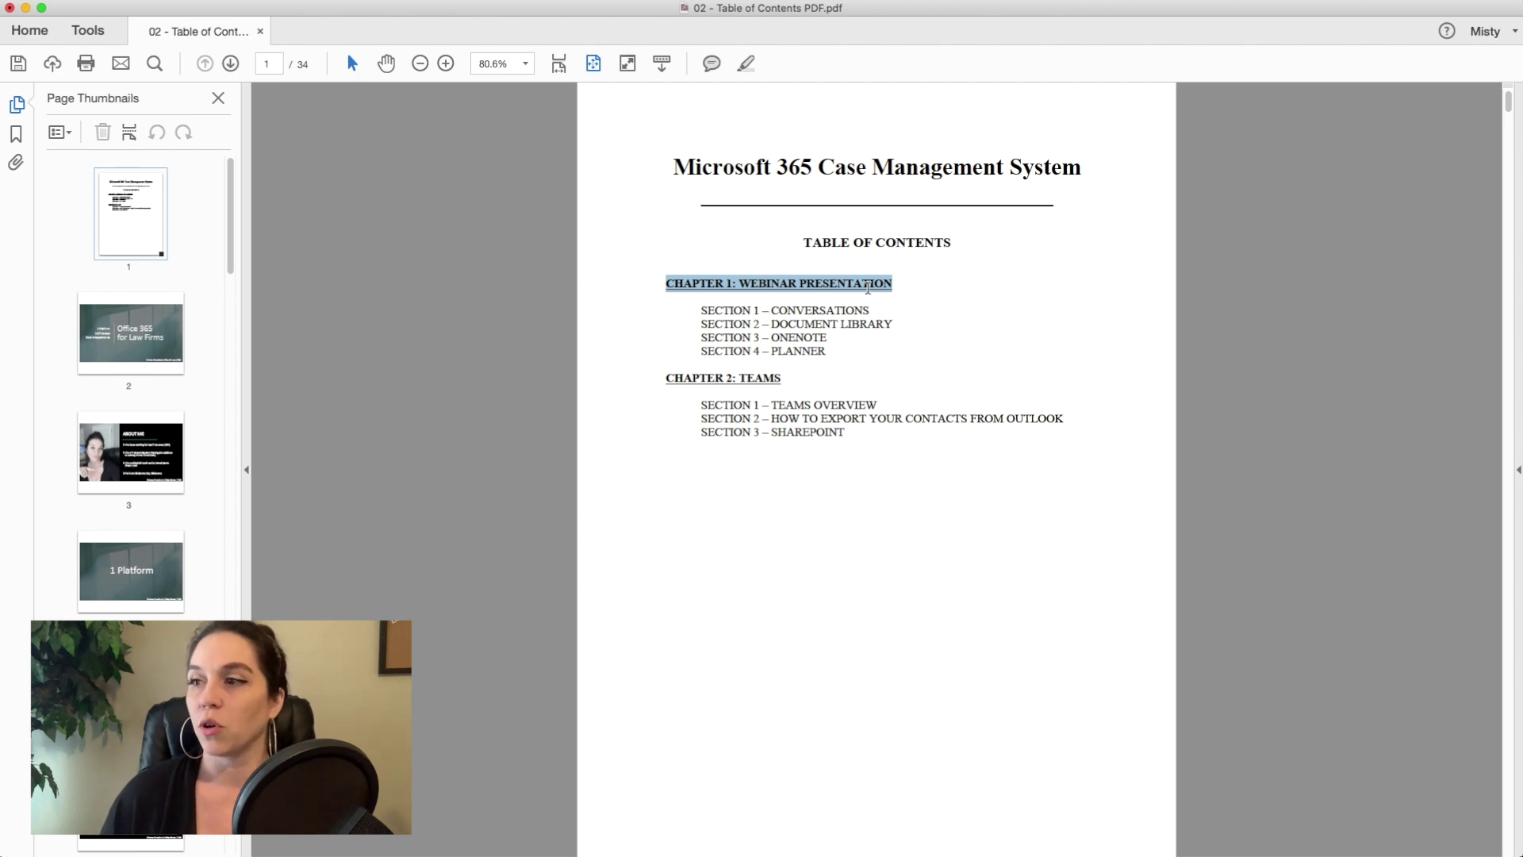
drag(868, 288, 852, 289)
right_click(852, 289)
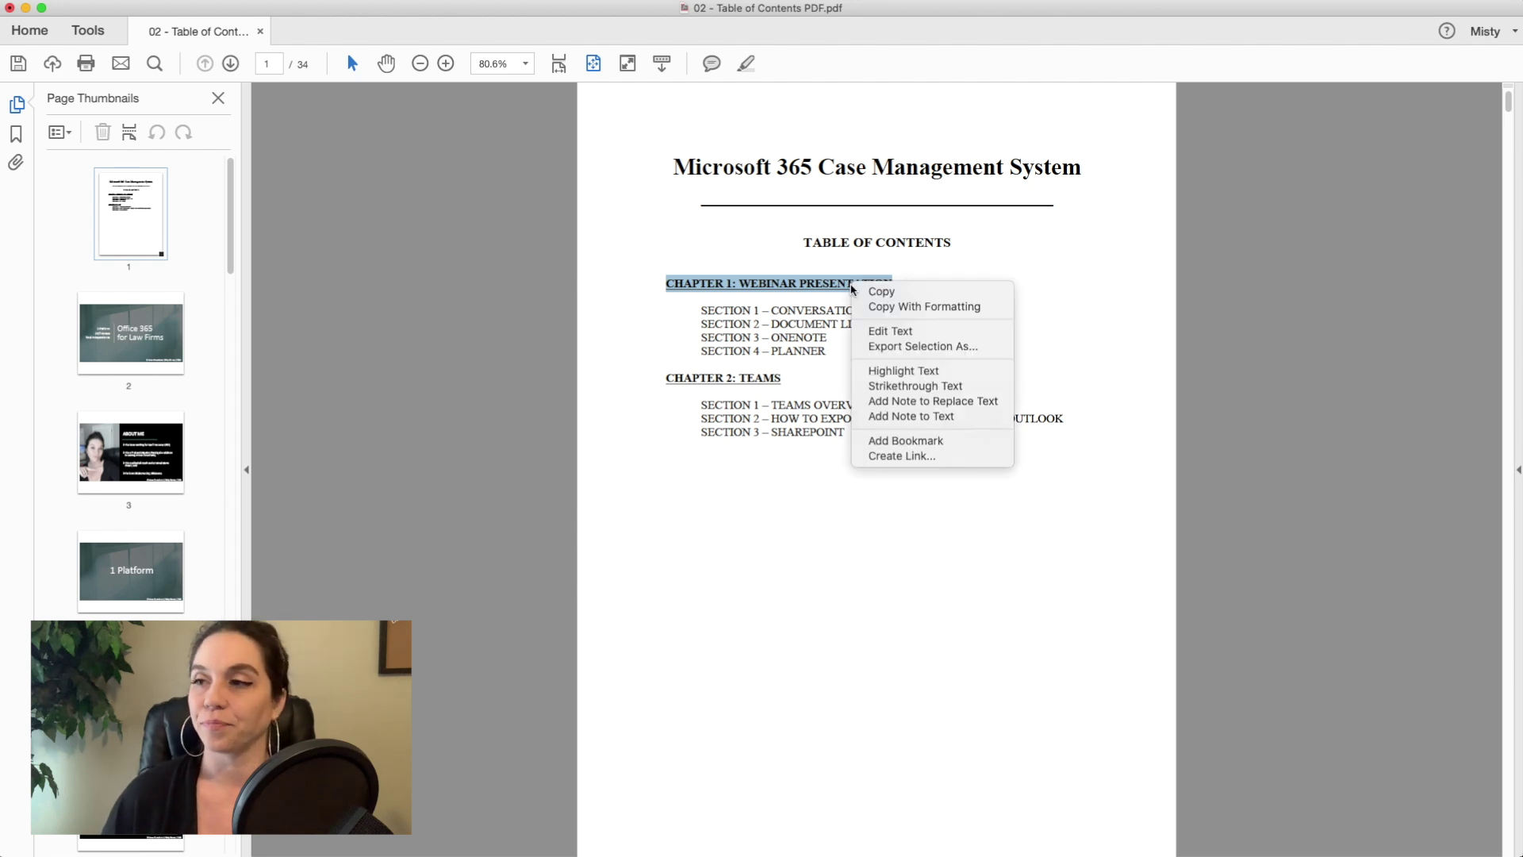
click(890, 458)
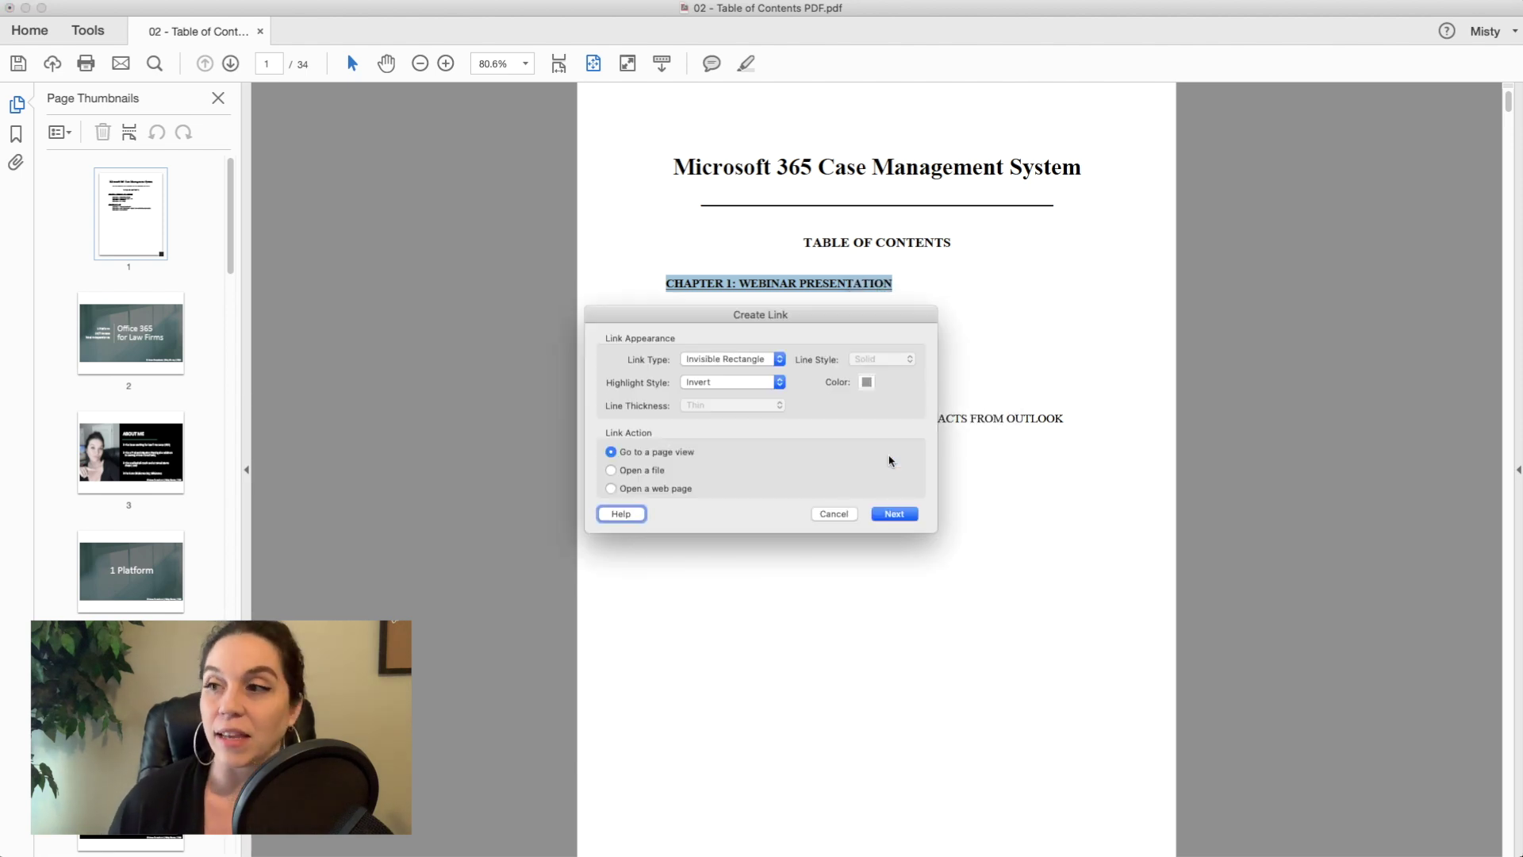
click(782, 362)
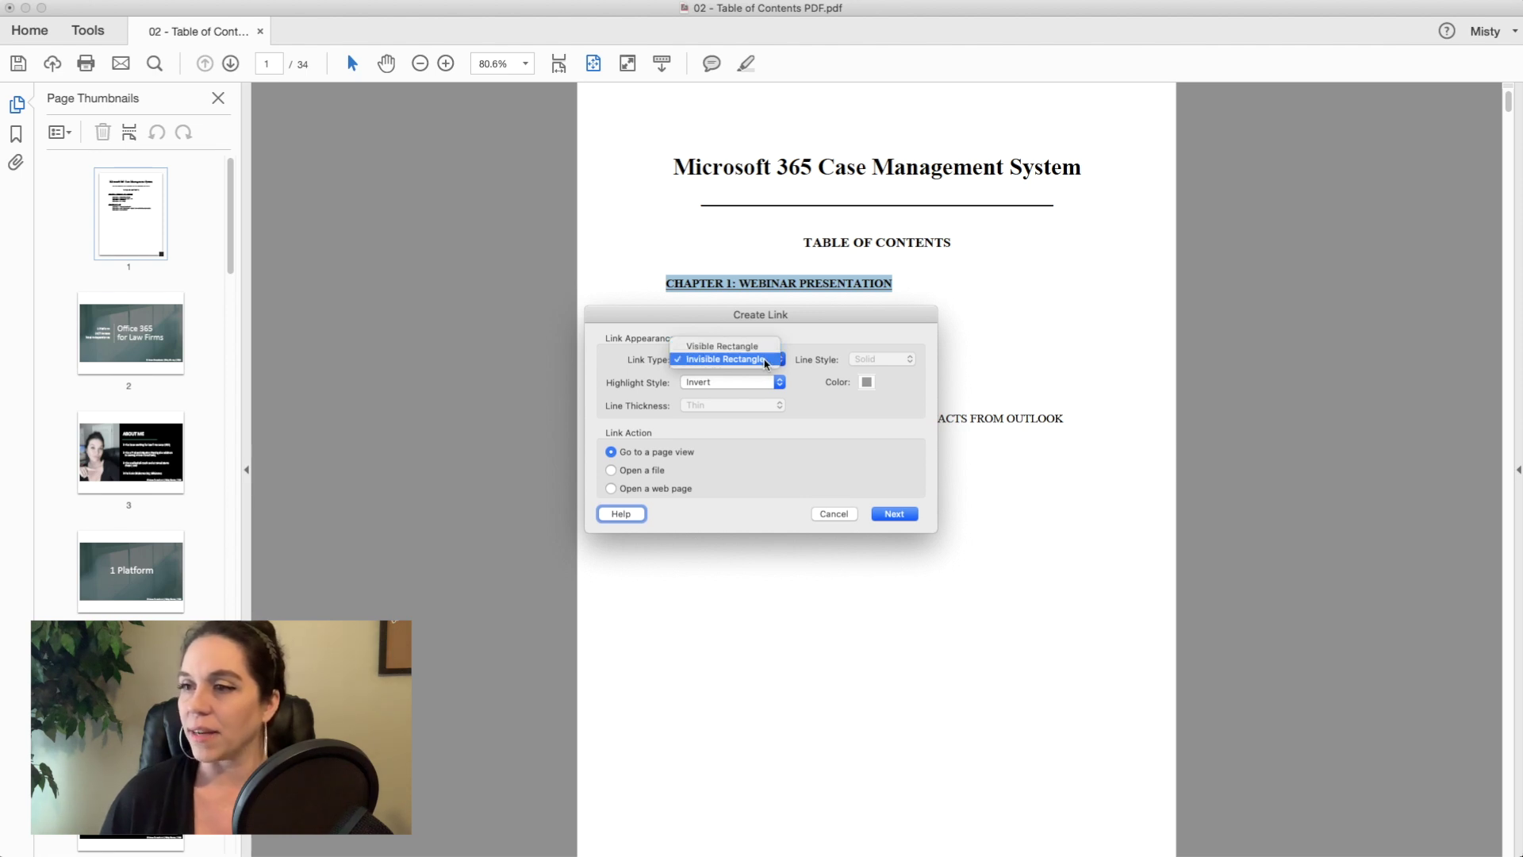
click(765, 361)
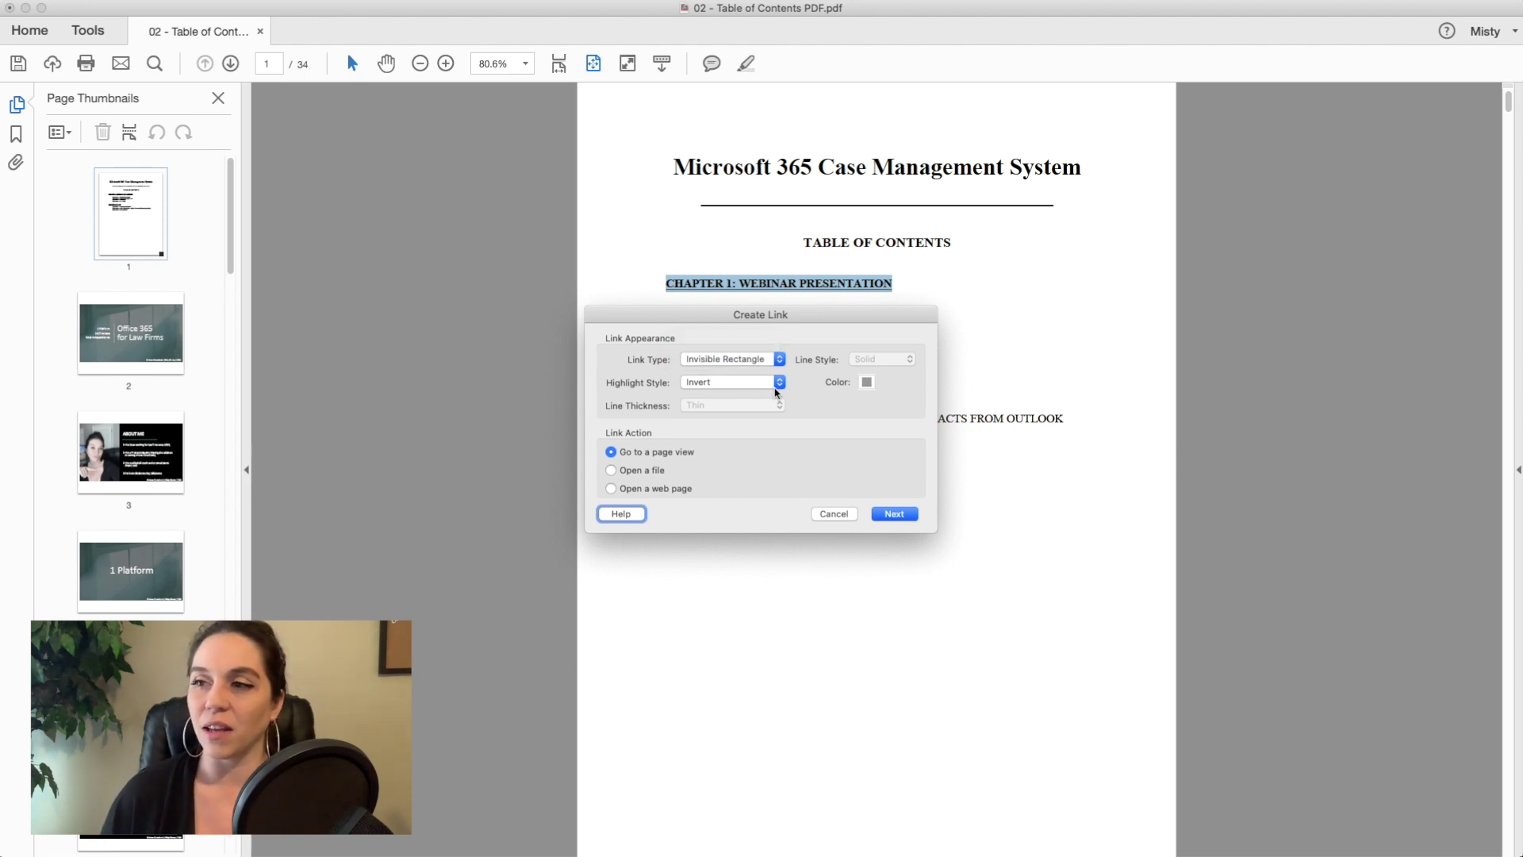
click(780, 382)
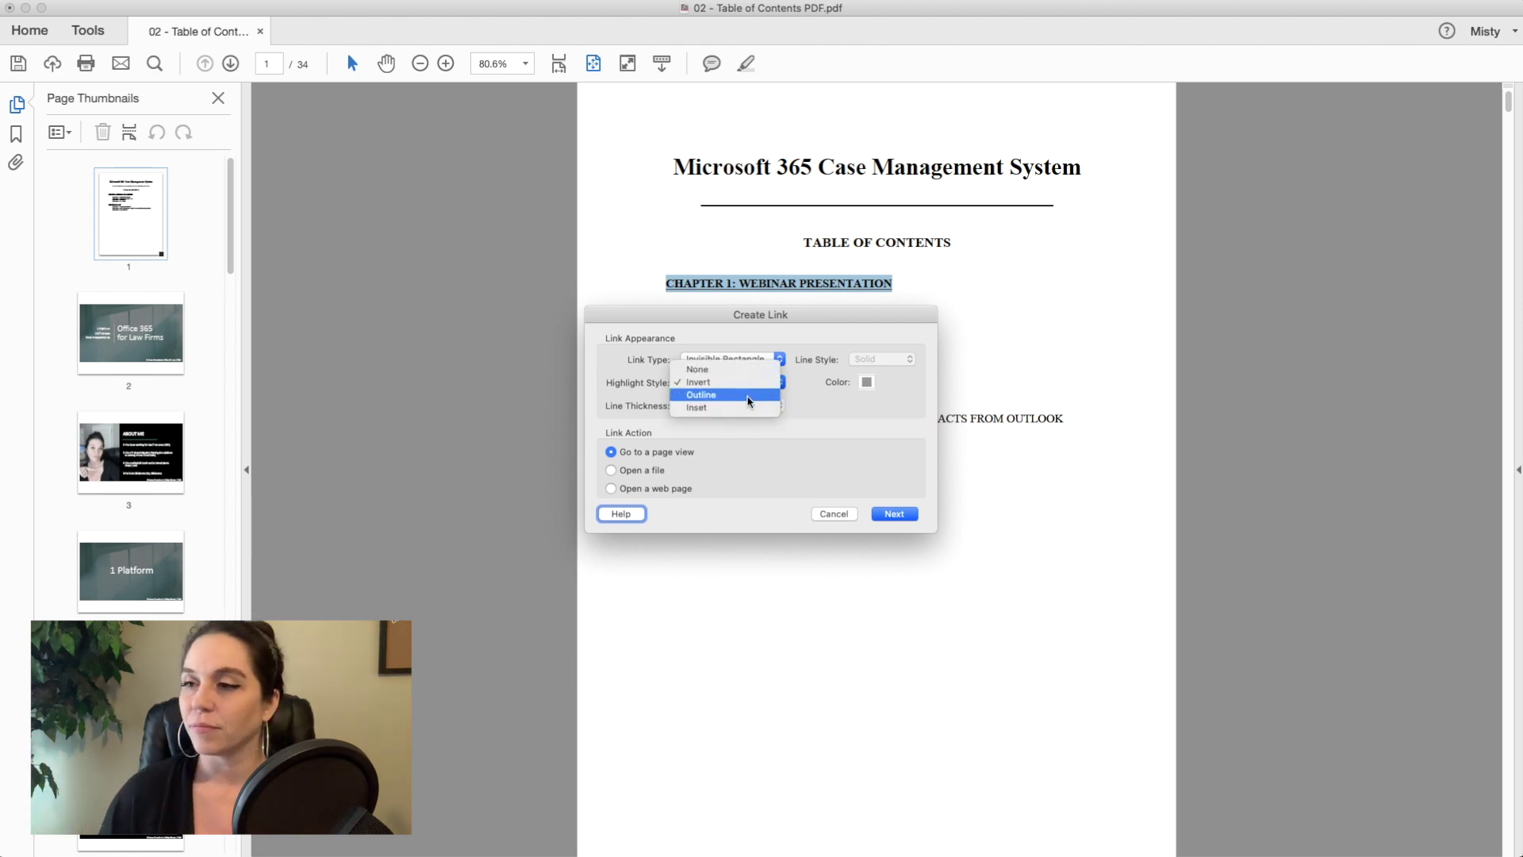
click(736, 371)
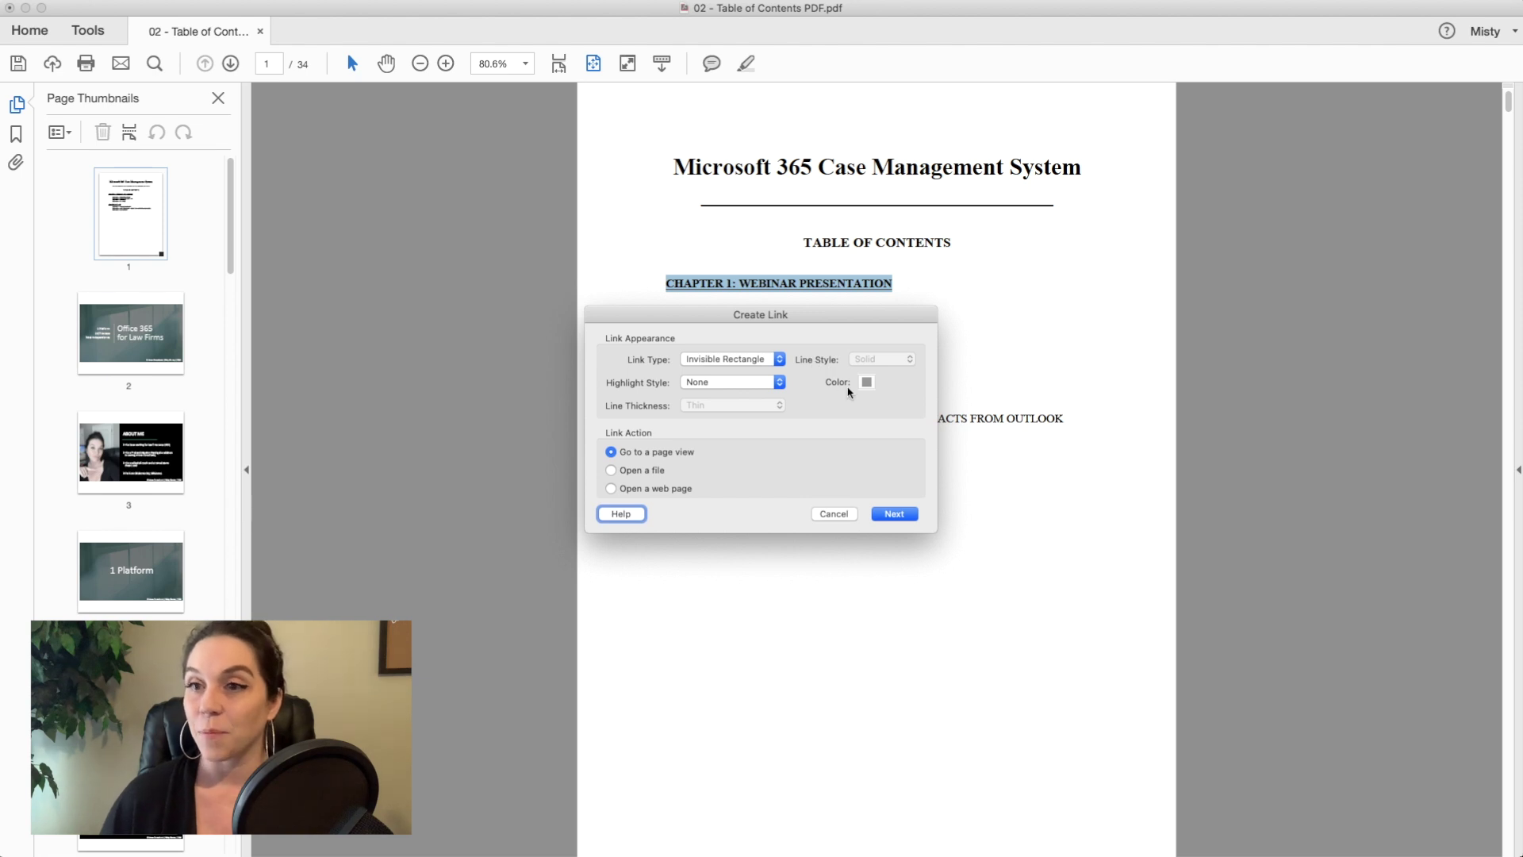
click(895, 515)
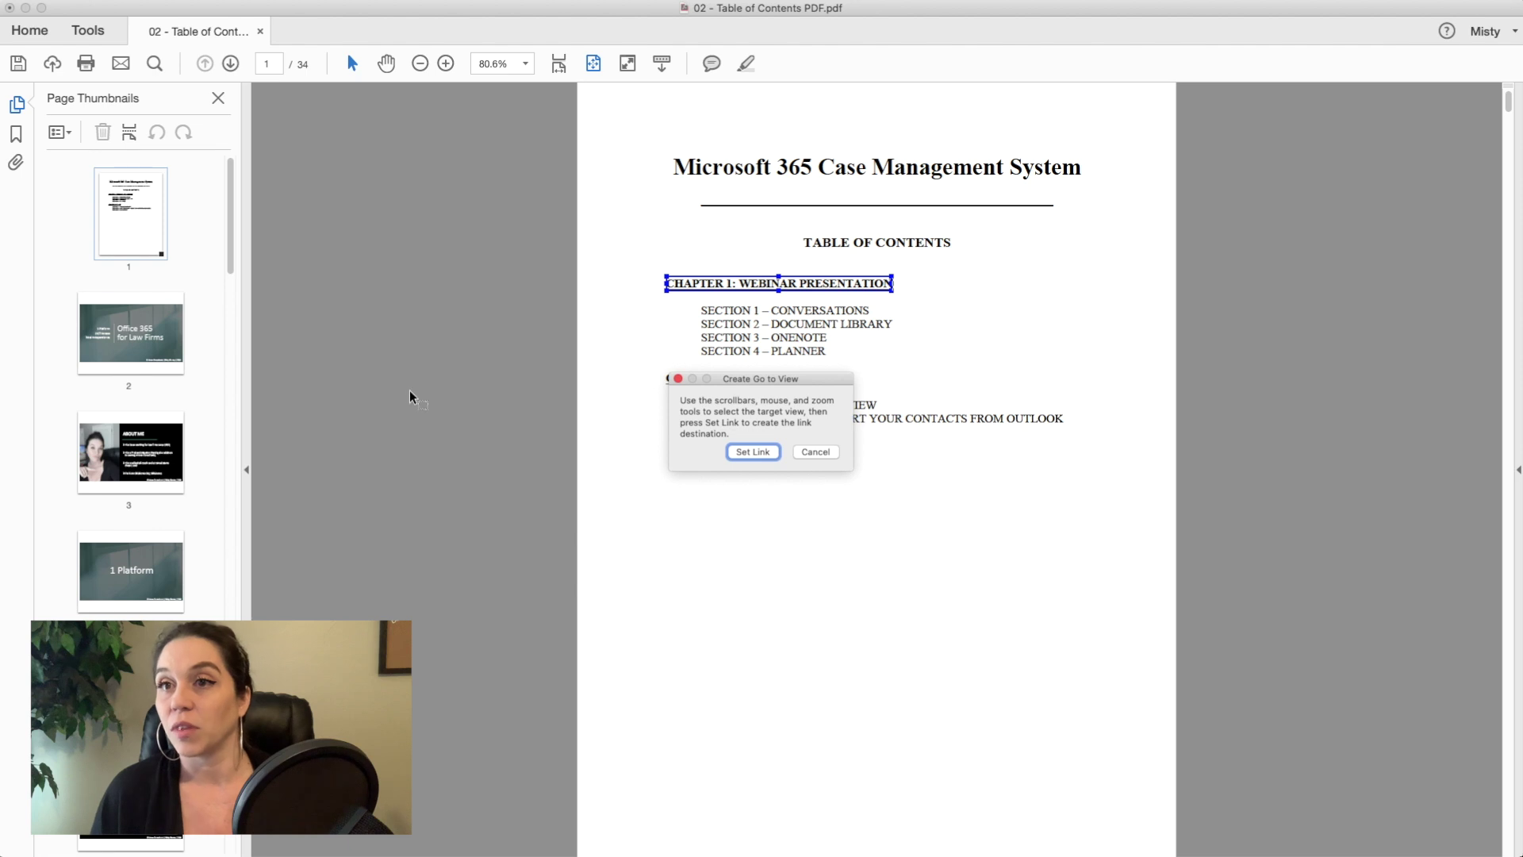
Set the heading link's target to the view opened by the "CHAPTER 1: WEBINAR PRESENTATION" bookmark and deselect the link
click(15, 134)
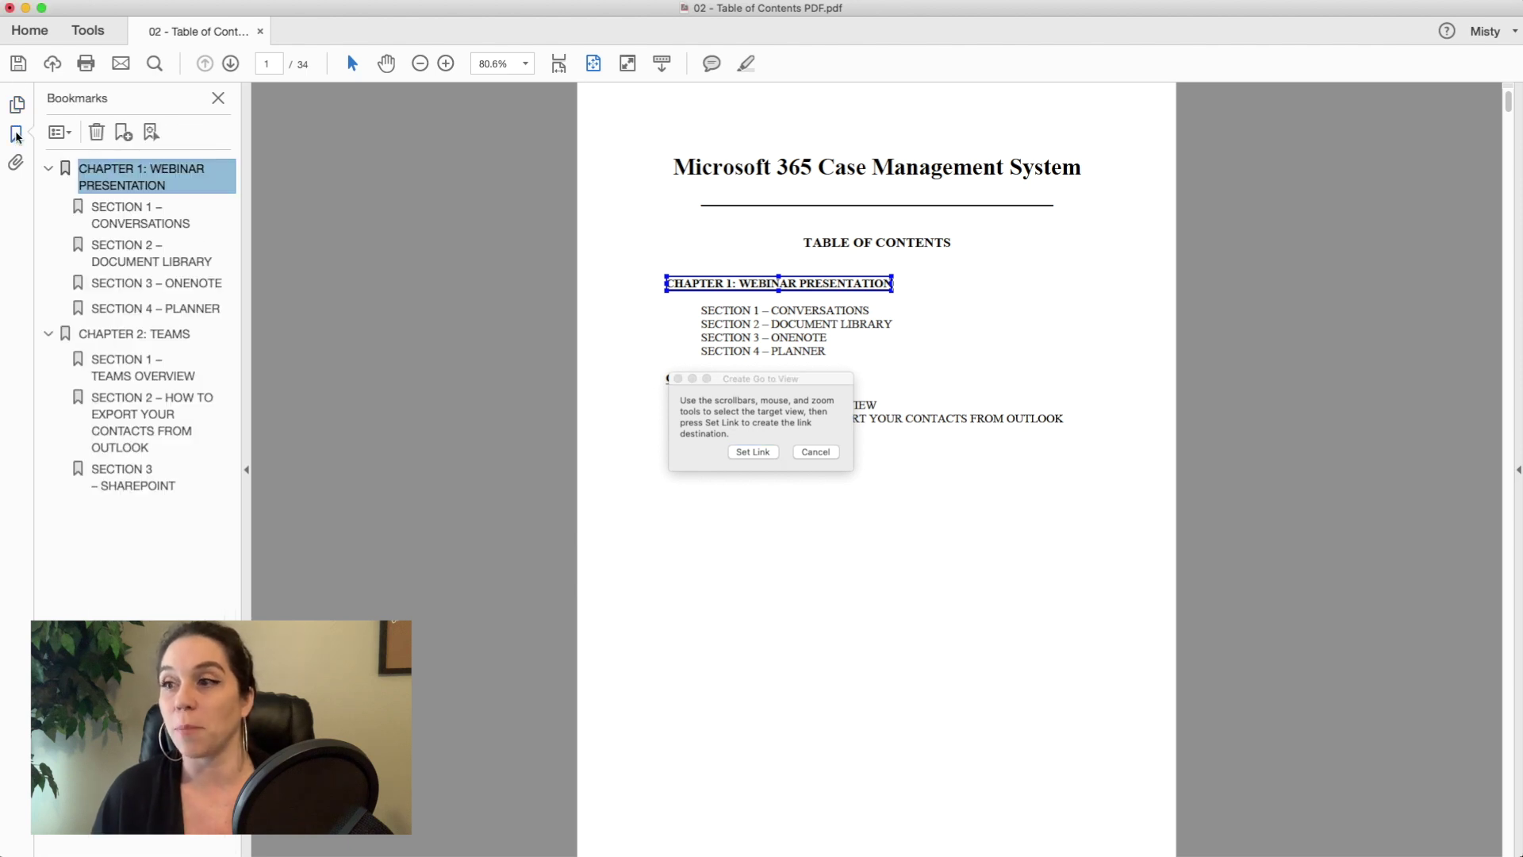
click(156, 183)
click(173, 183)
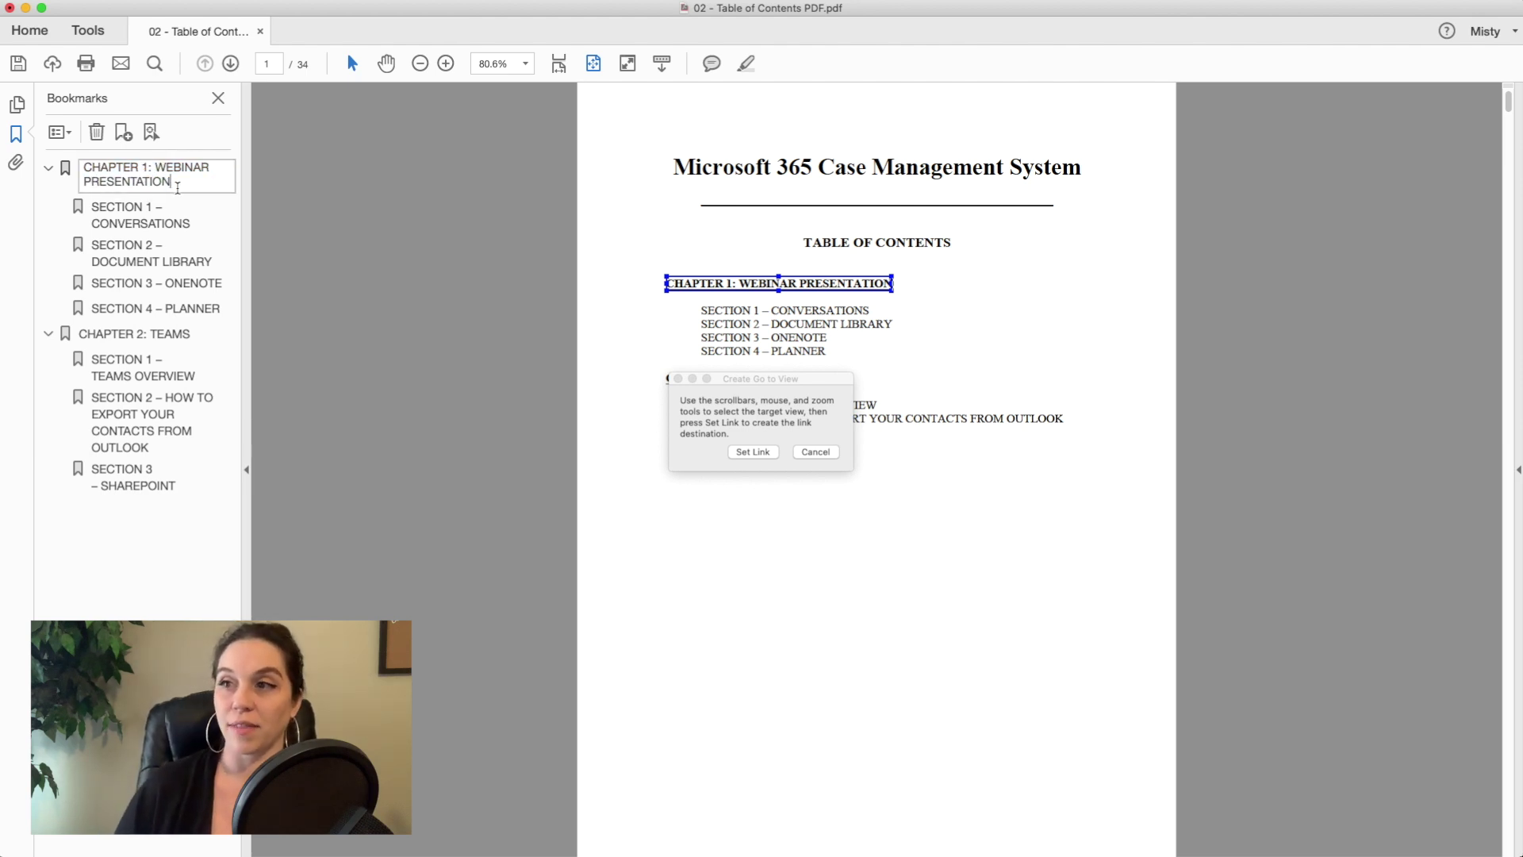
click(753, 452)
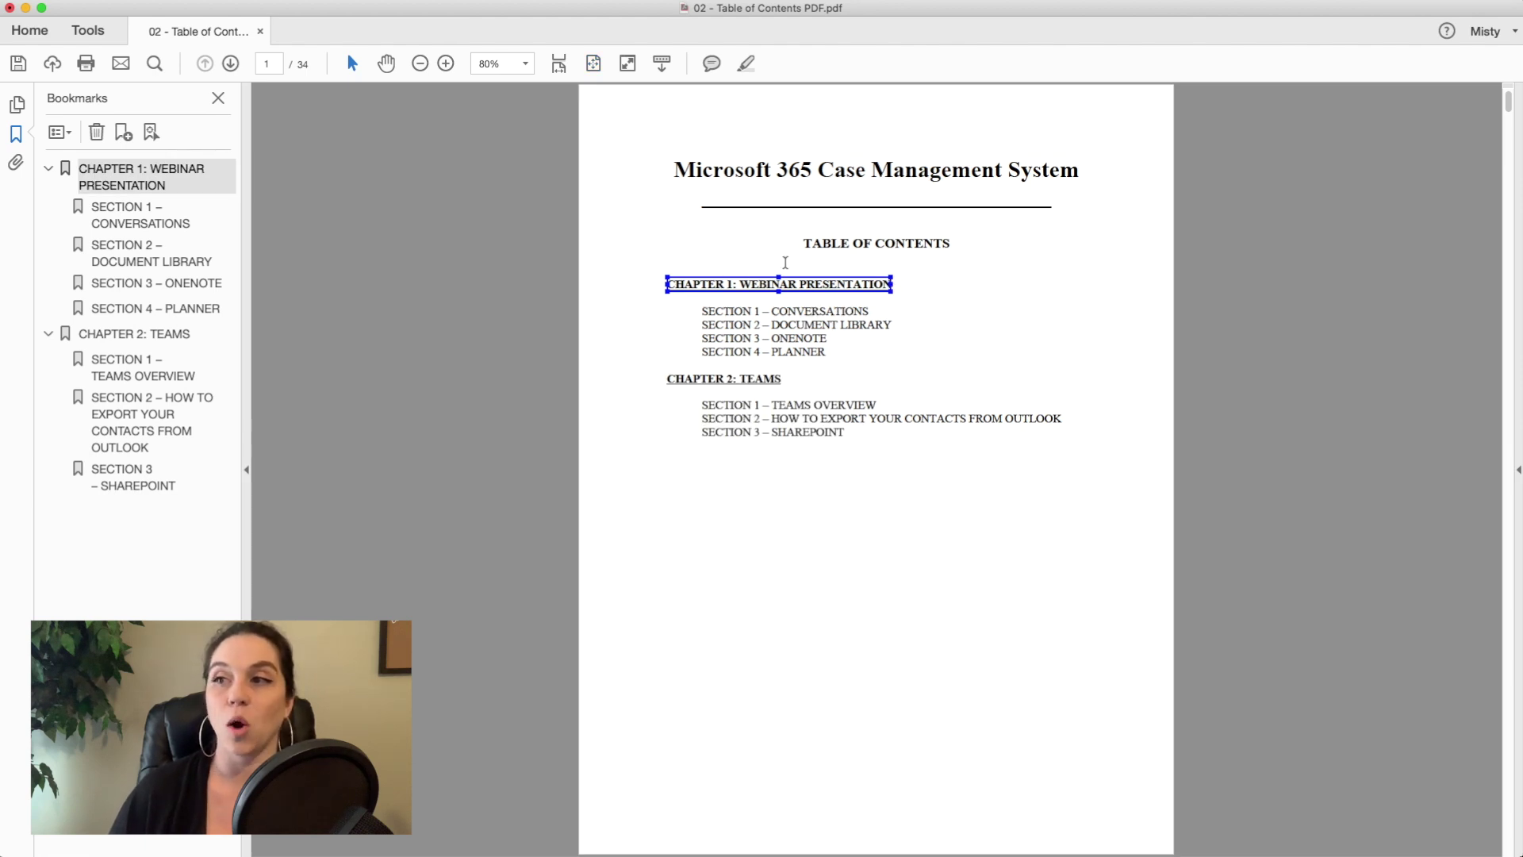
click(1000, 330)
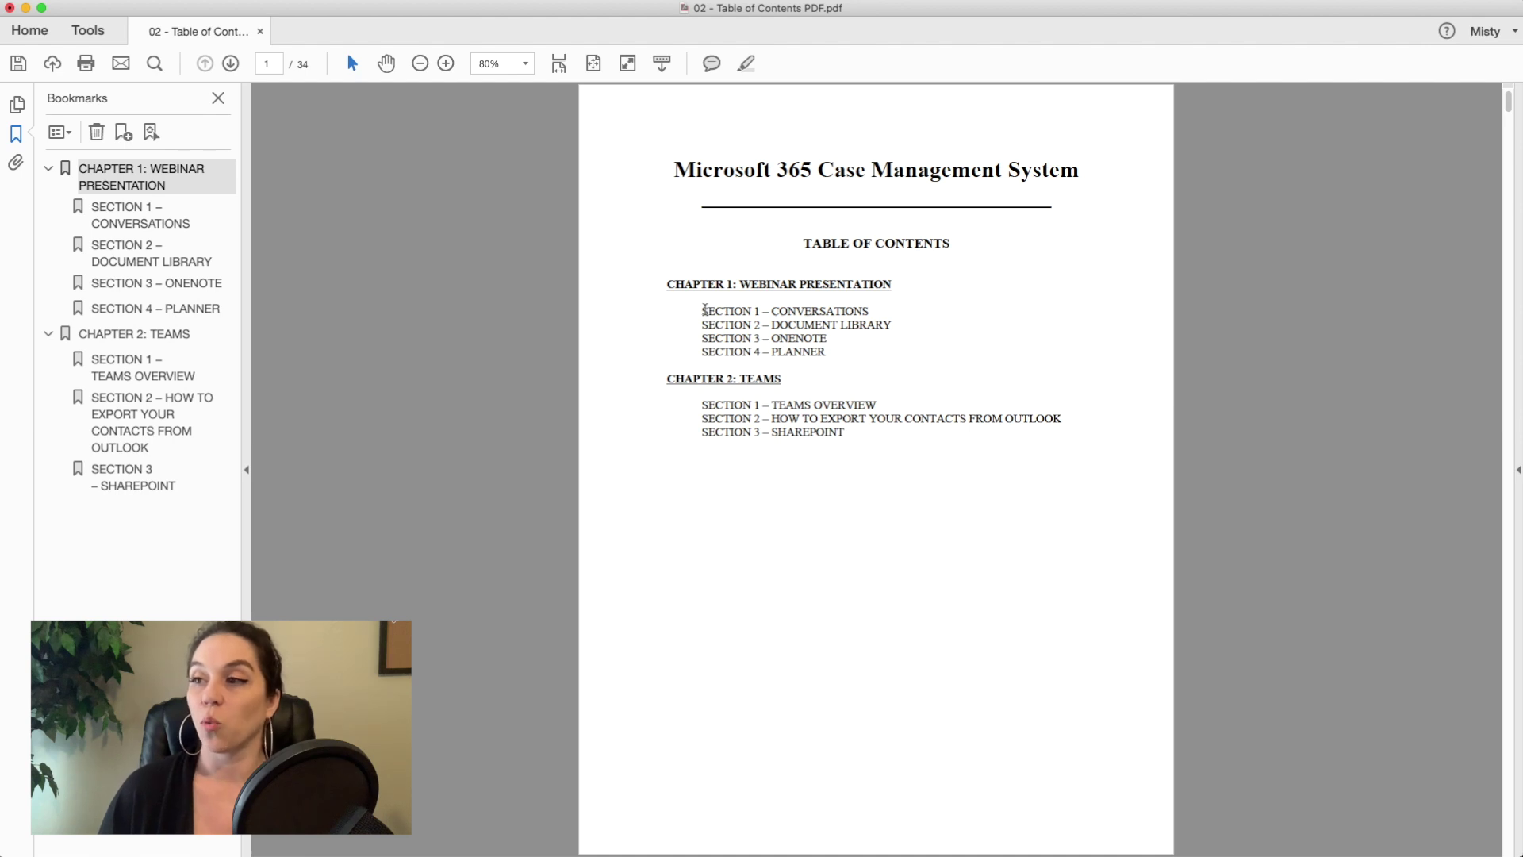
Link the "SECTION 1 – CONVERSATIONS" contents entry to the page view opened by its bookmark, then deselect the link
drag(703, 311, 790, 311)
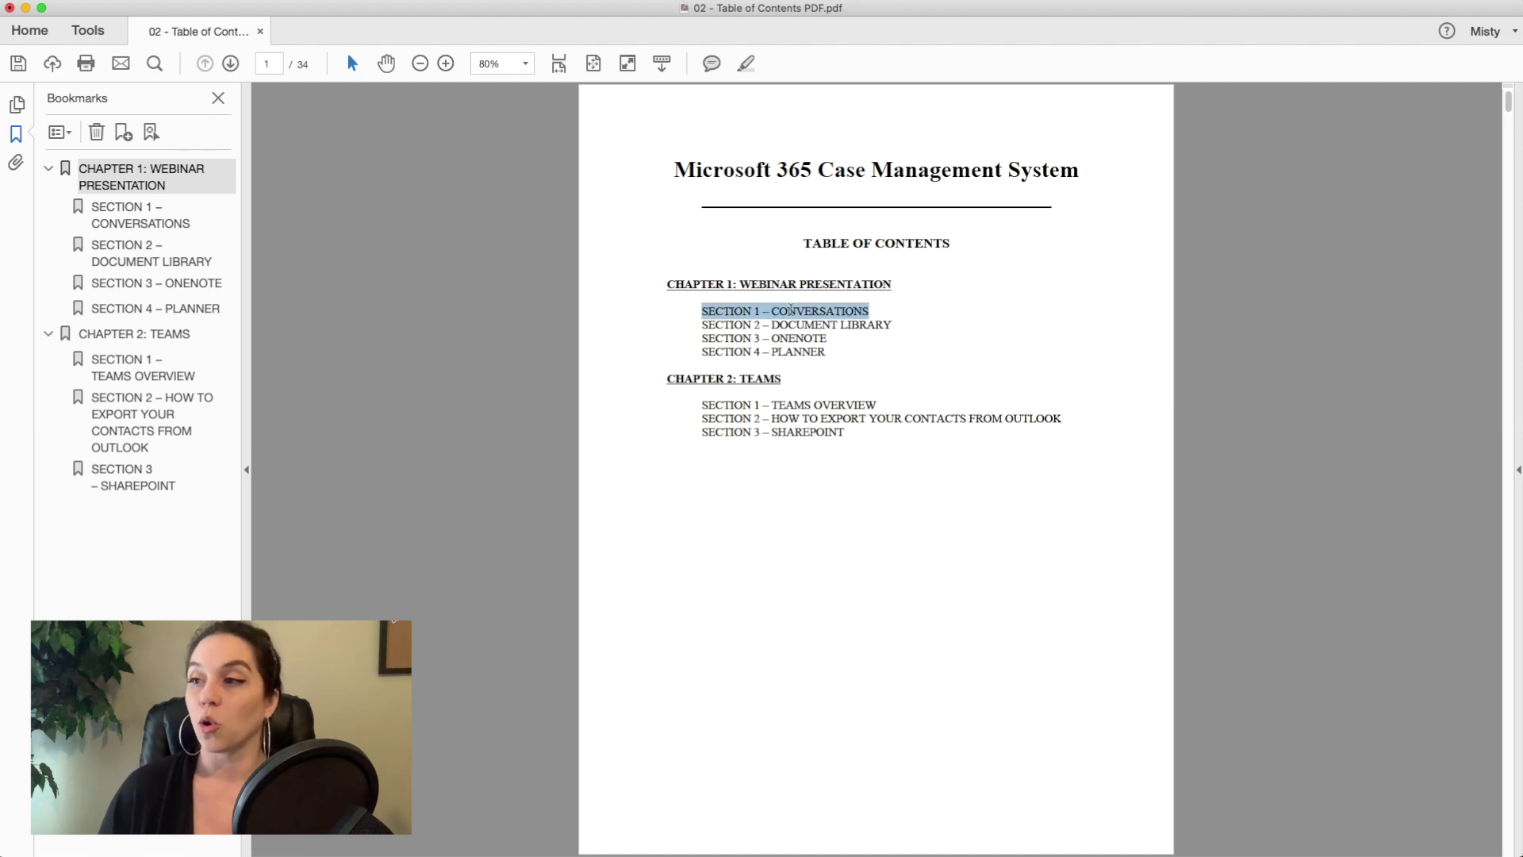
right_click(837, 310)
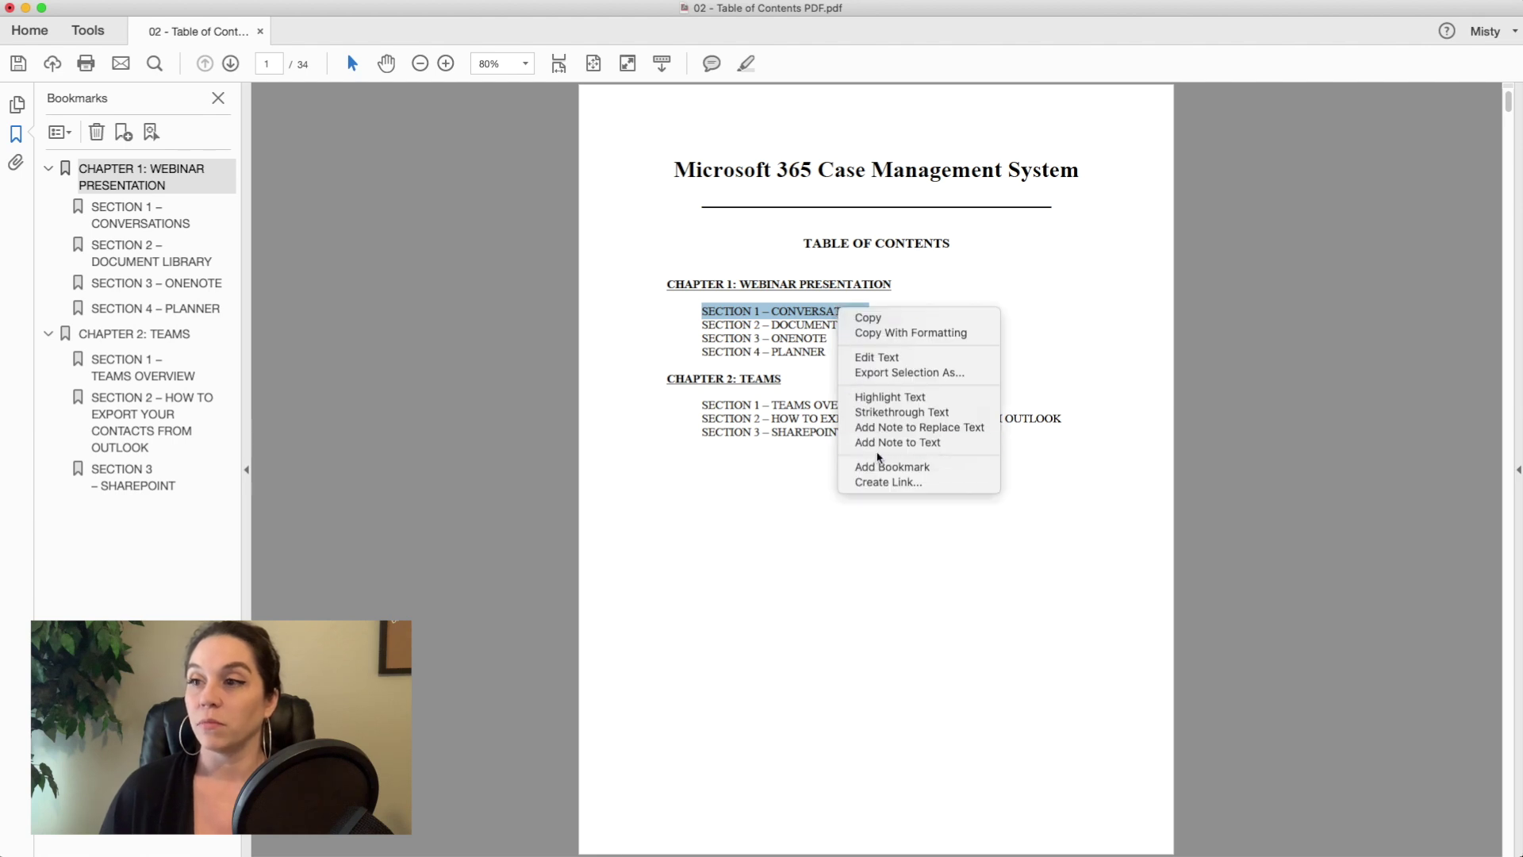
click(887, 483)
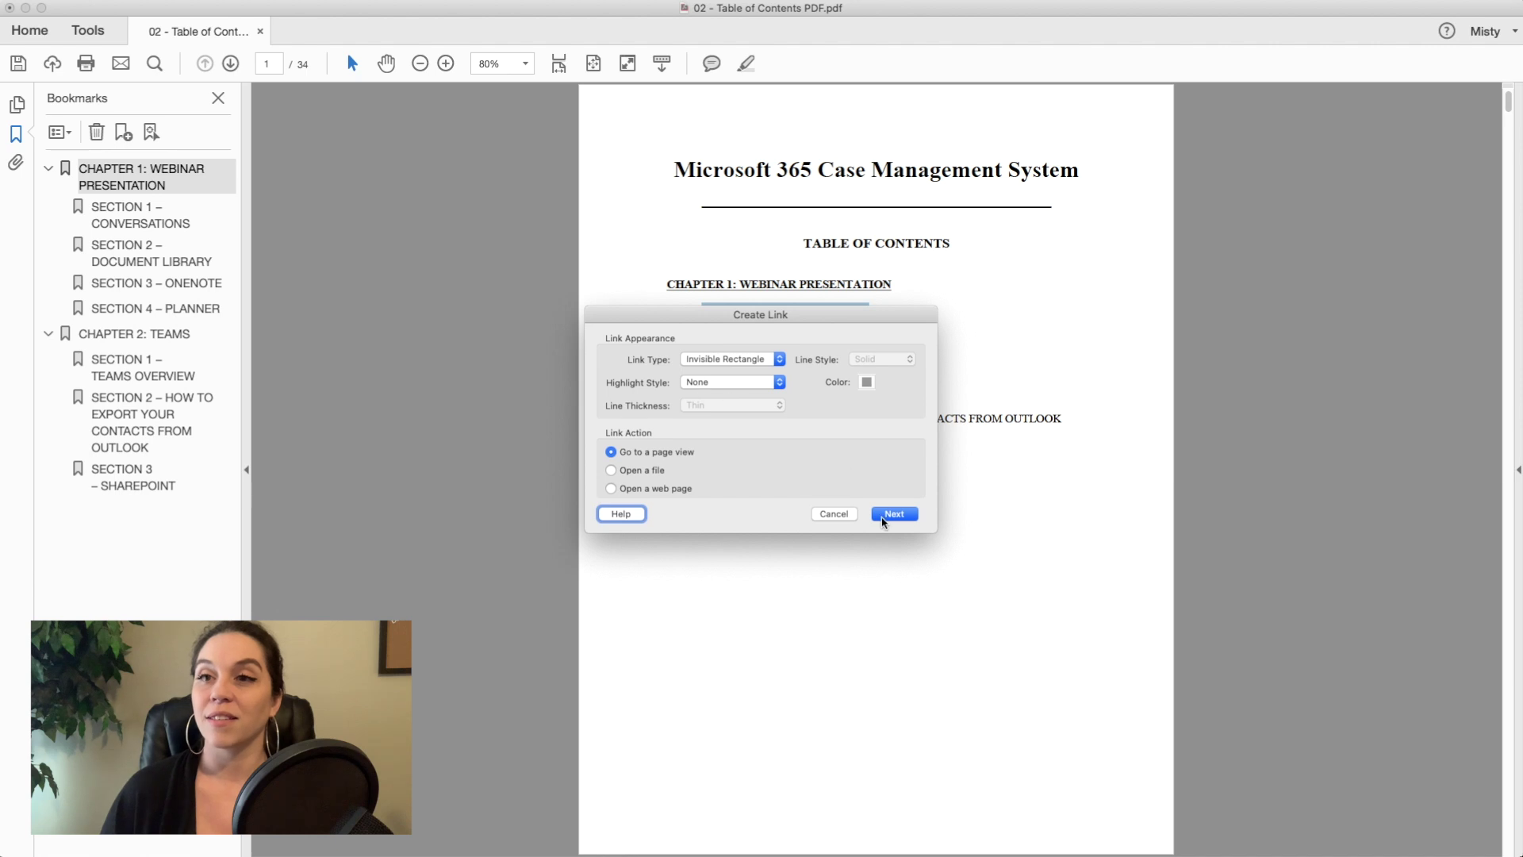
click(897, 514)
click(121, 214)
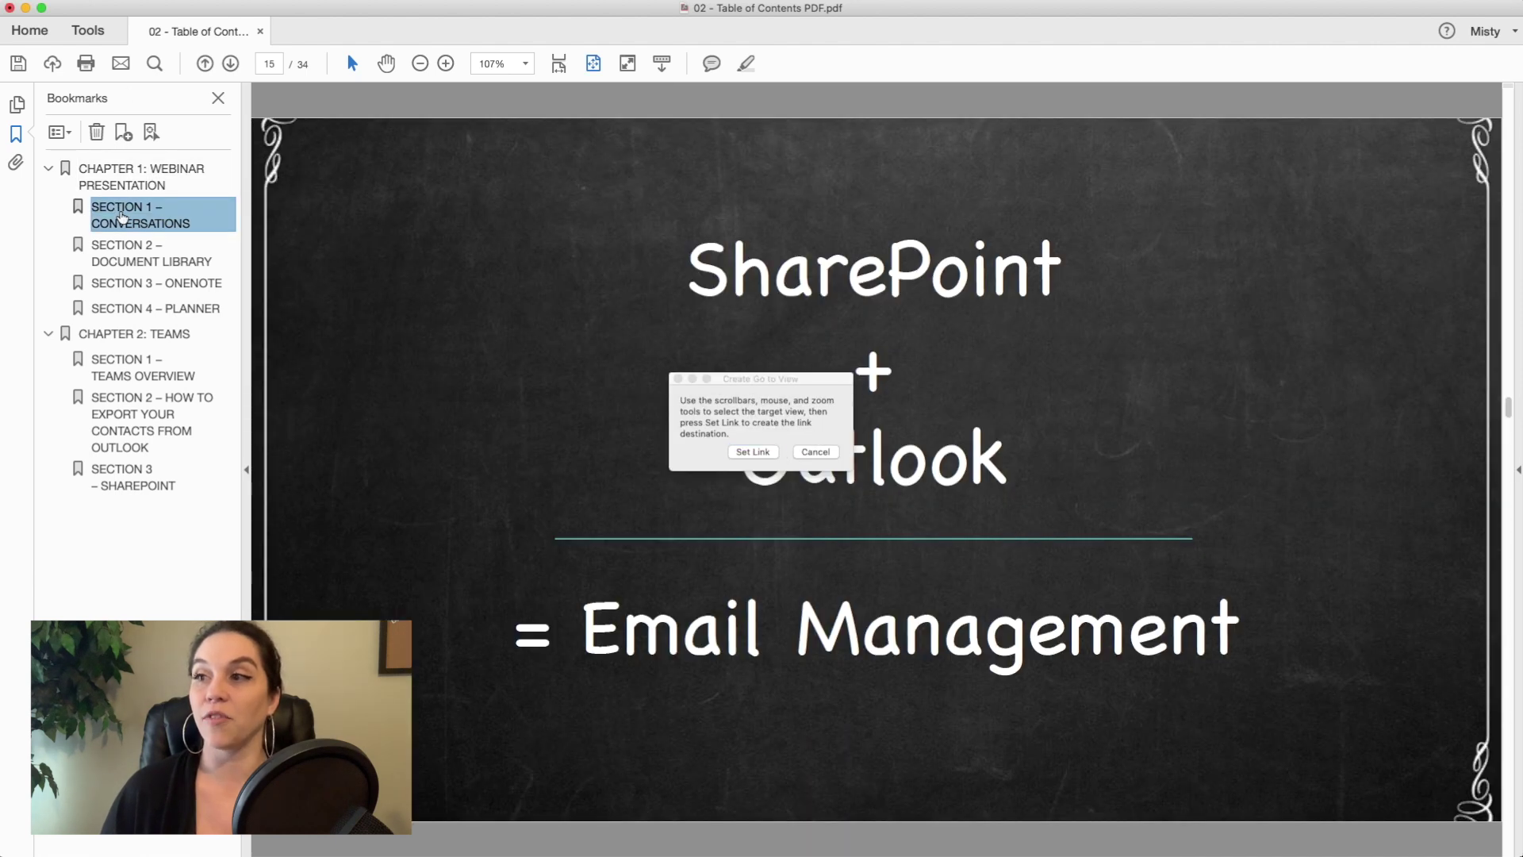
click(753, 452)
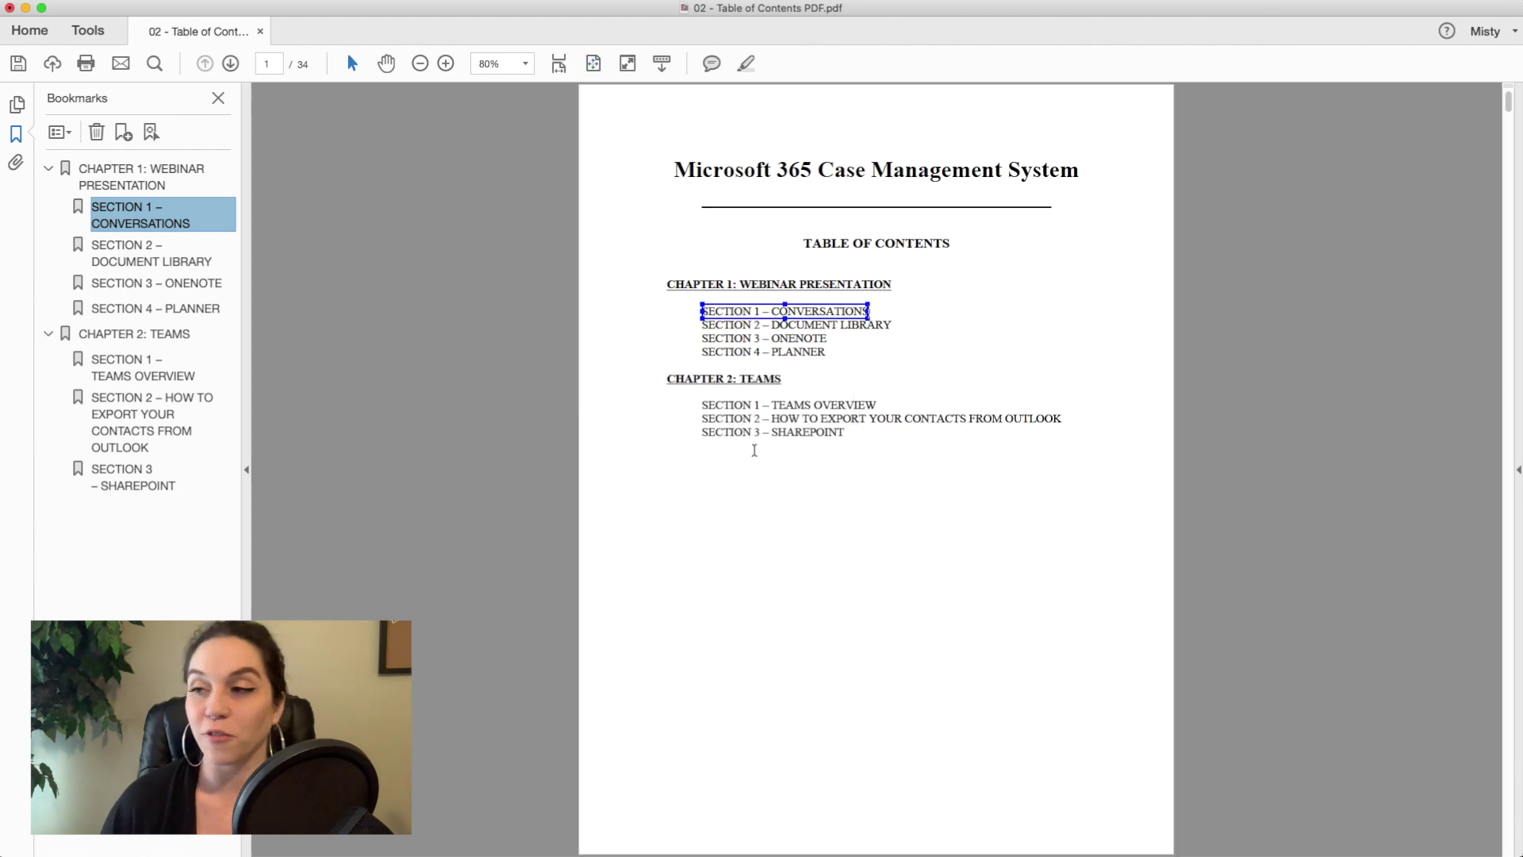
click(1079, 503)
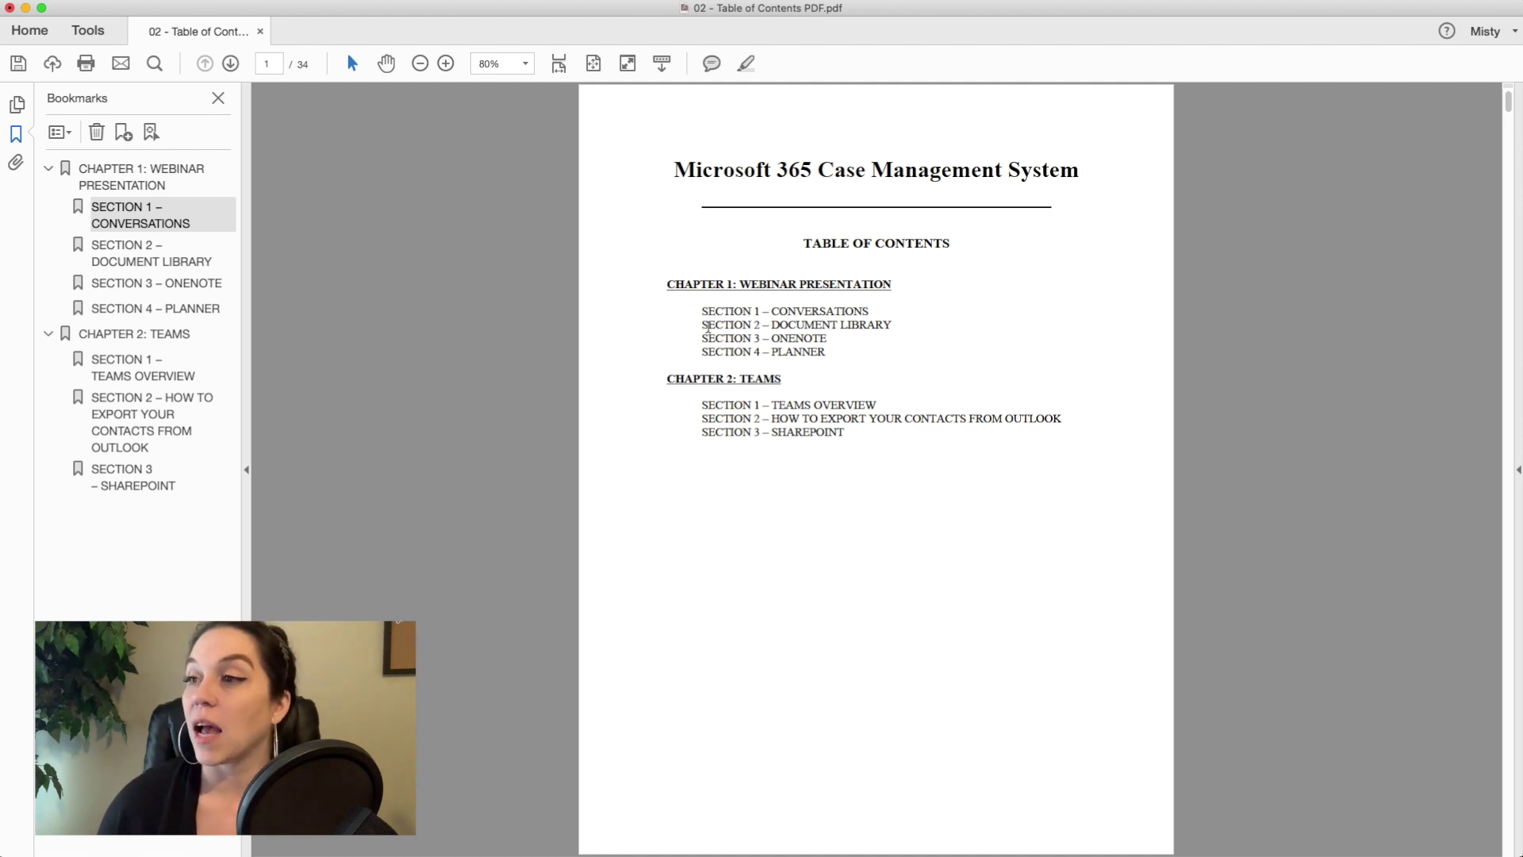
Link the "SECTION 2 – DOCUMENT LIBRARY" contents entry to its bookmark's page view, using an invisible rectangle and highlight style None
drag(703, 327, 873, 325)
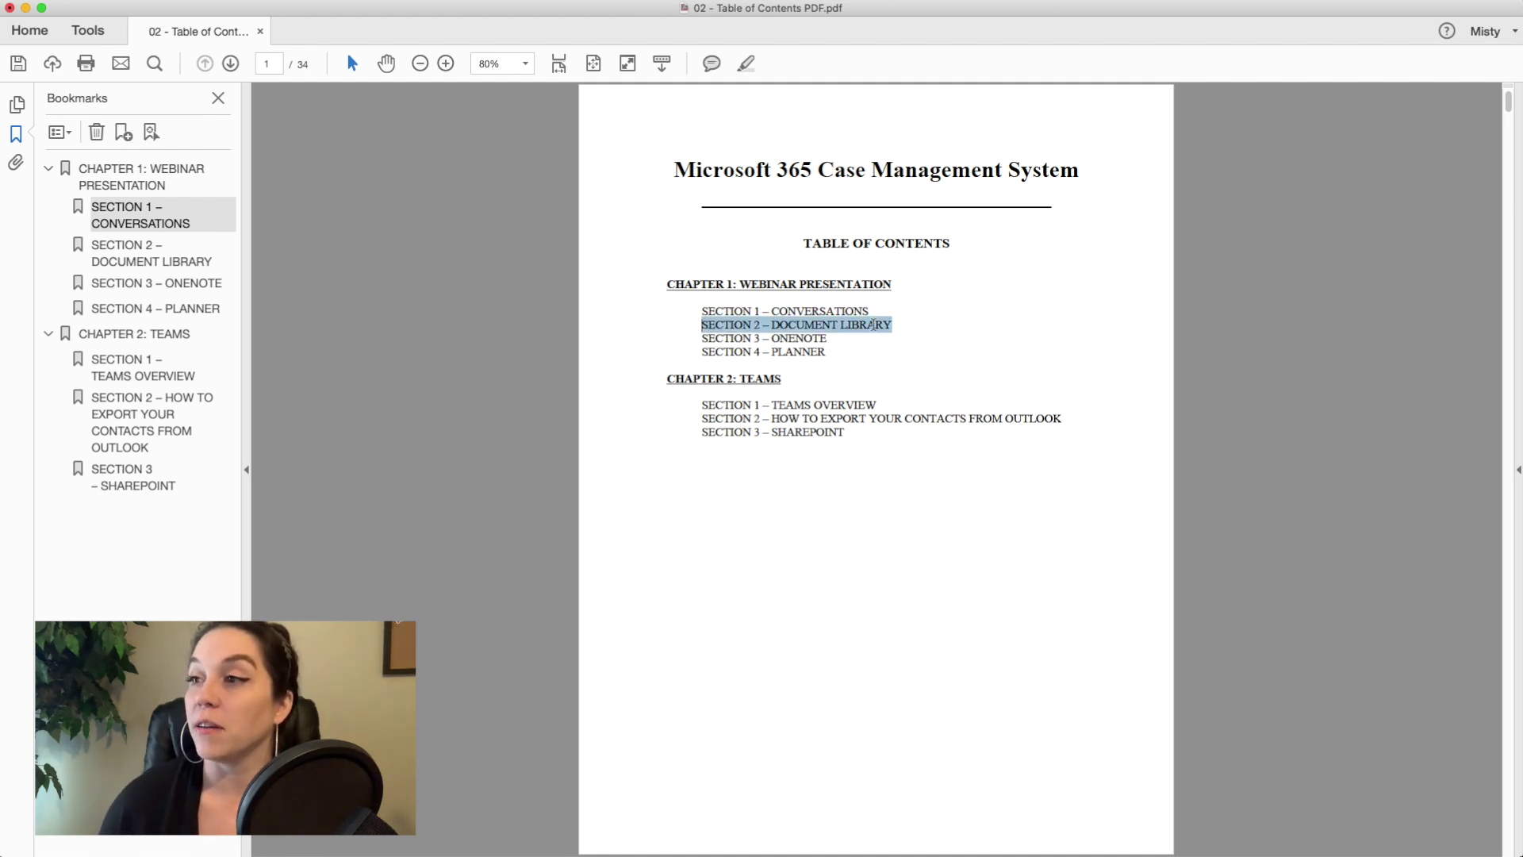
right_click(872, 325)
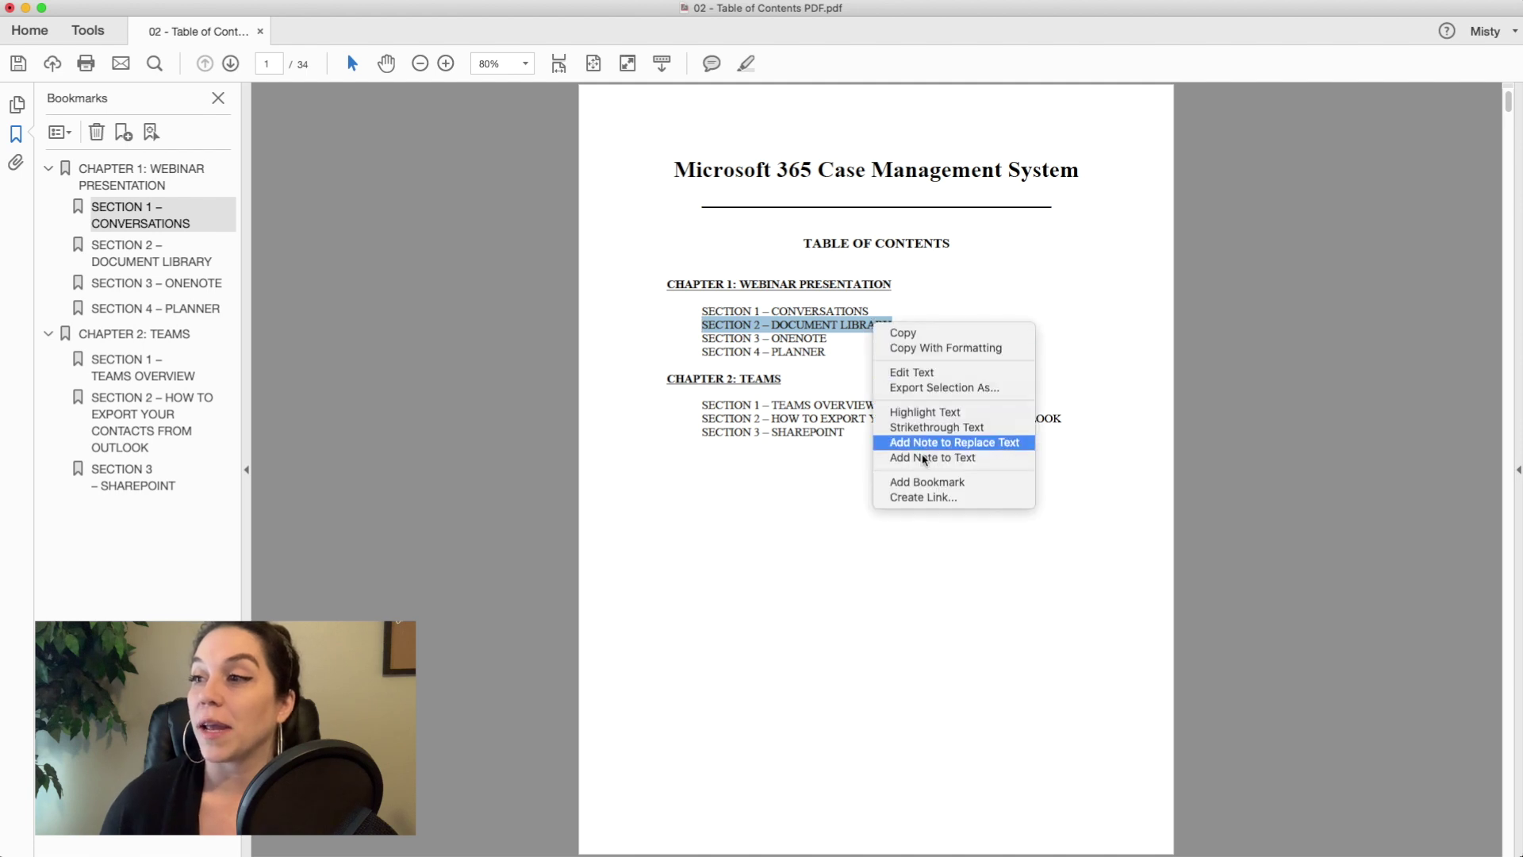
click(935, 499)
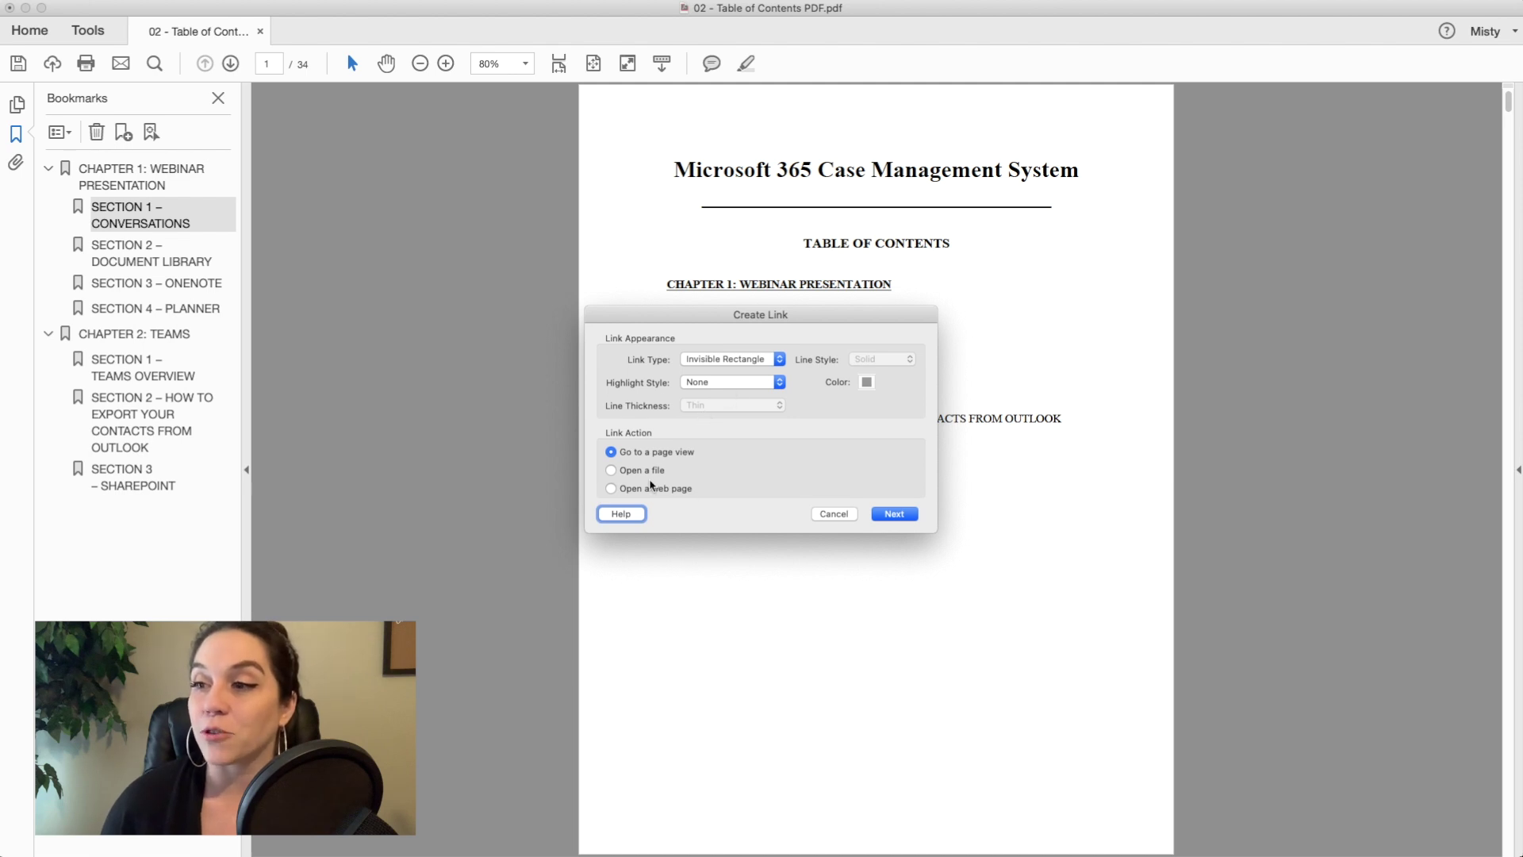
click(899, 515)
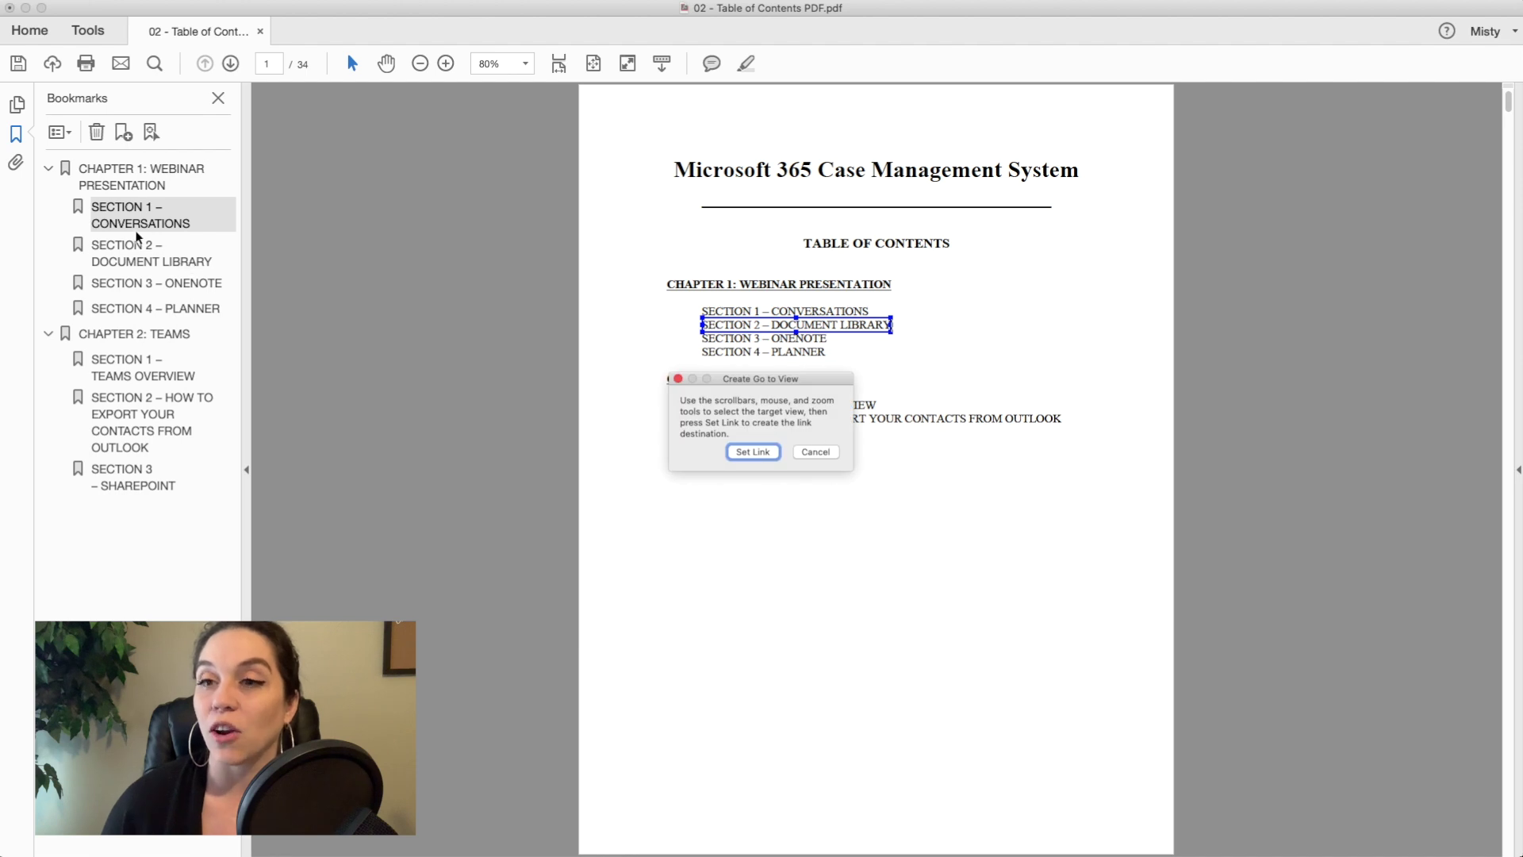
click(133, 263)
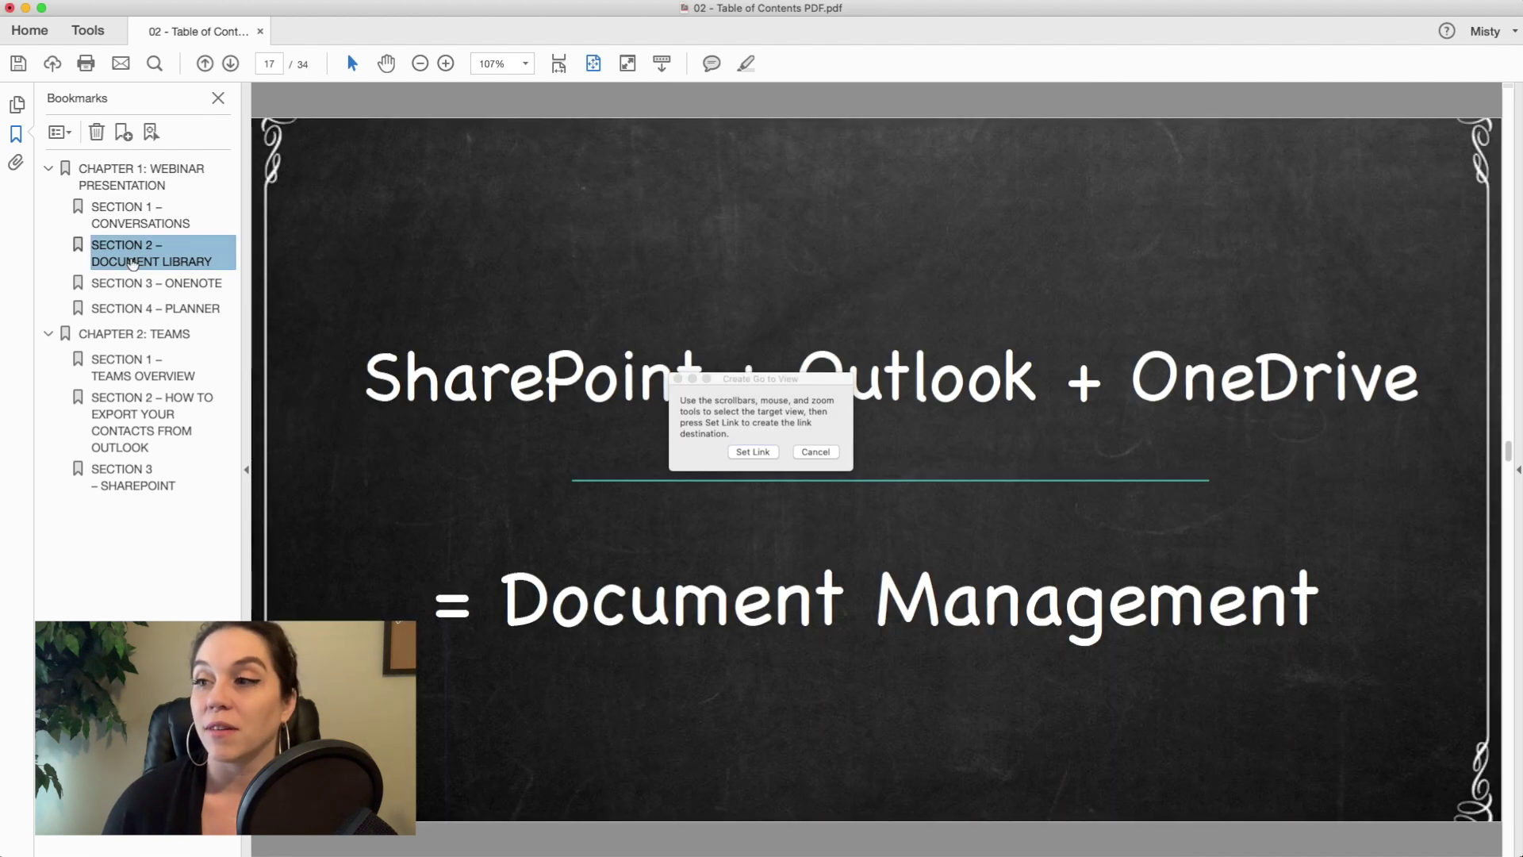
click(751, 452)
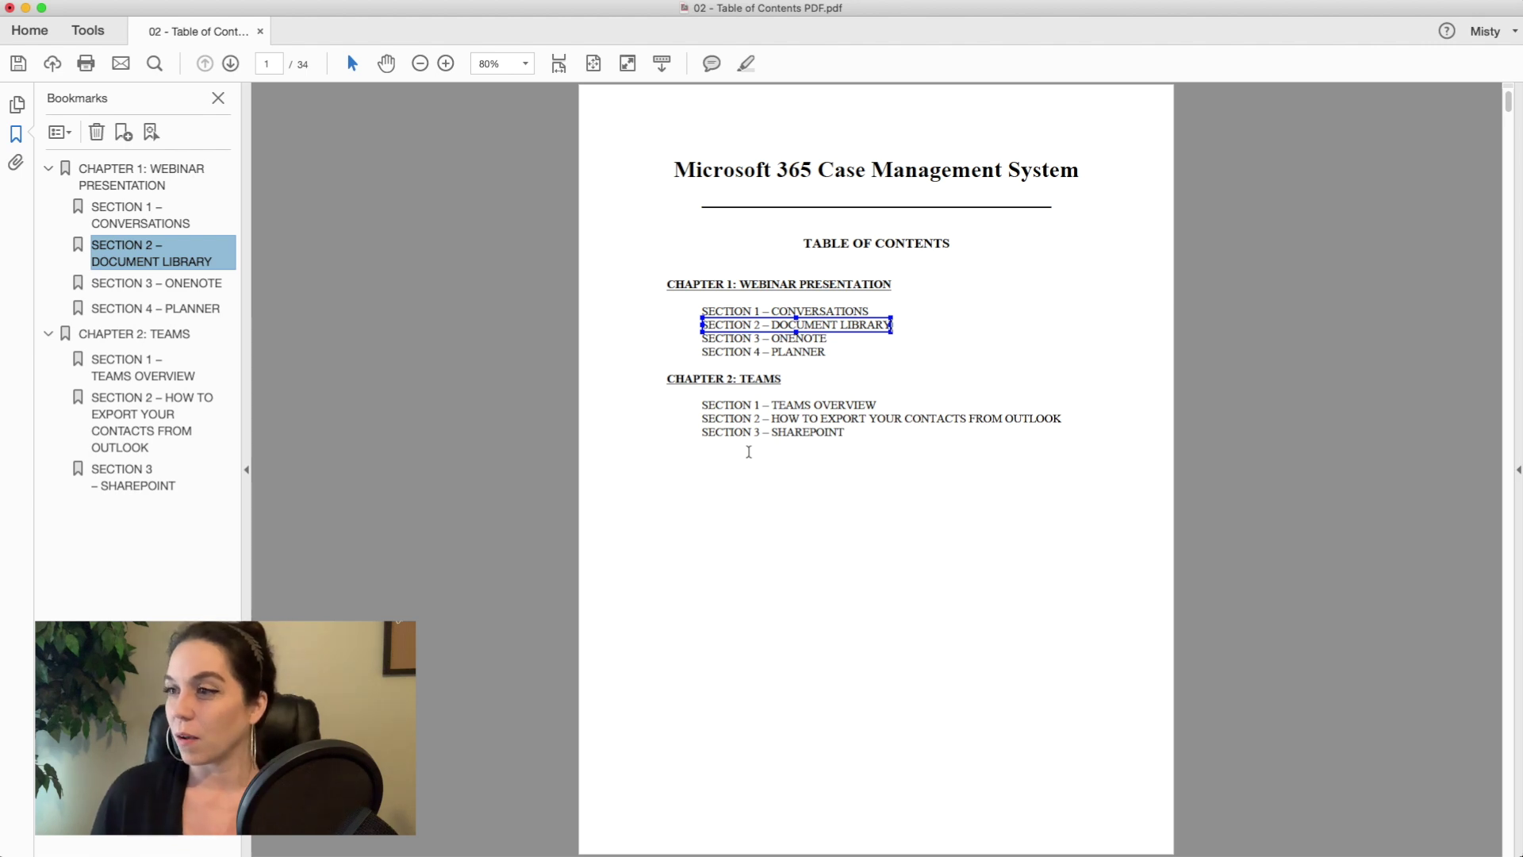
Link the "SECTION 3 – ONENOTE" contents entry to the page view opened by the matching bookmark
drag(702, 332, 828, 346)
click(891, 512)
click(156, 283)
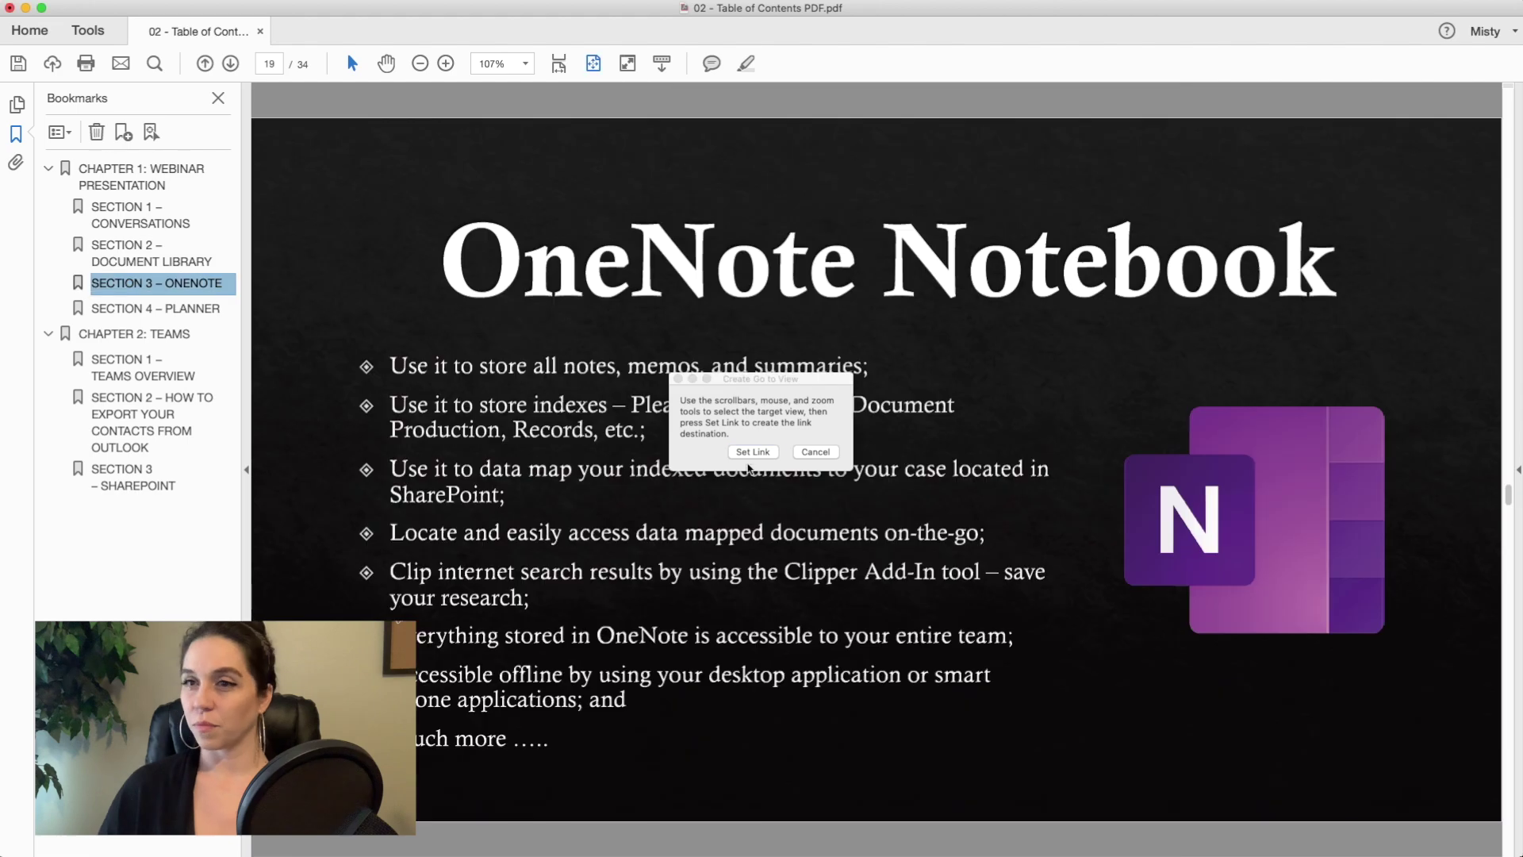
click(753, 452)
Create an invisible page-view link on the "SECTION 4 – PLANNER" contents entry, targeting the view opened by its bookmark
drag(702, 351, 825, 352)
right_click(802, 352)
click(849, 523)
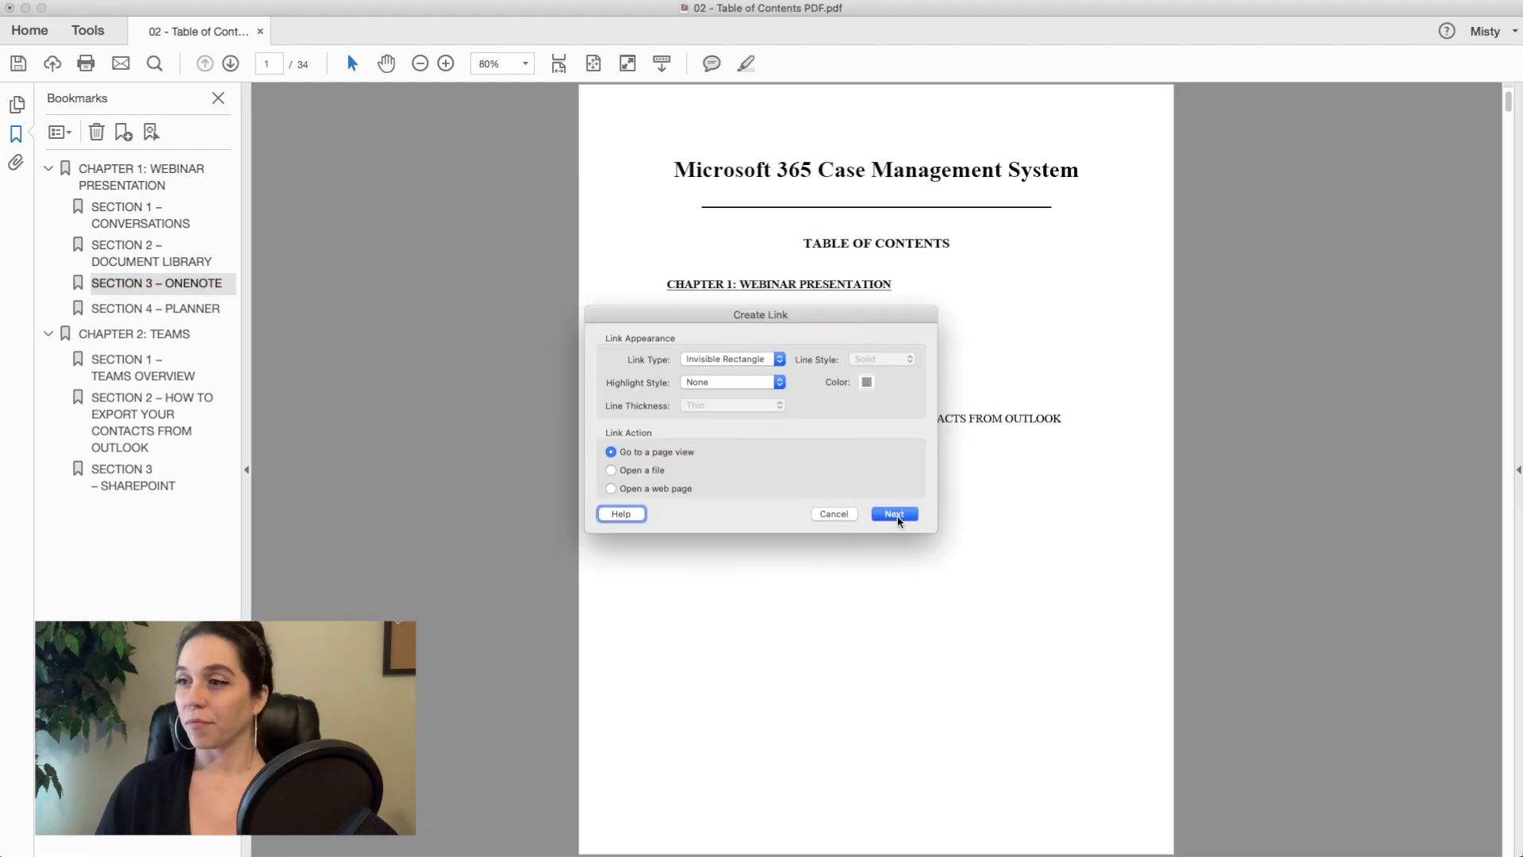
click(894, 514)
click(156, 308)
click(753, 452)
Return to the table of contents and link the "CHAPTER 2: TEAMS" heading to the page view opened by its bookmark
click(139, 338)
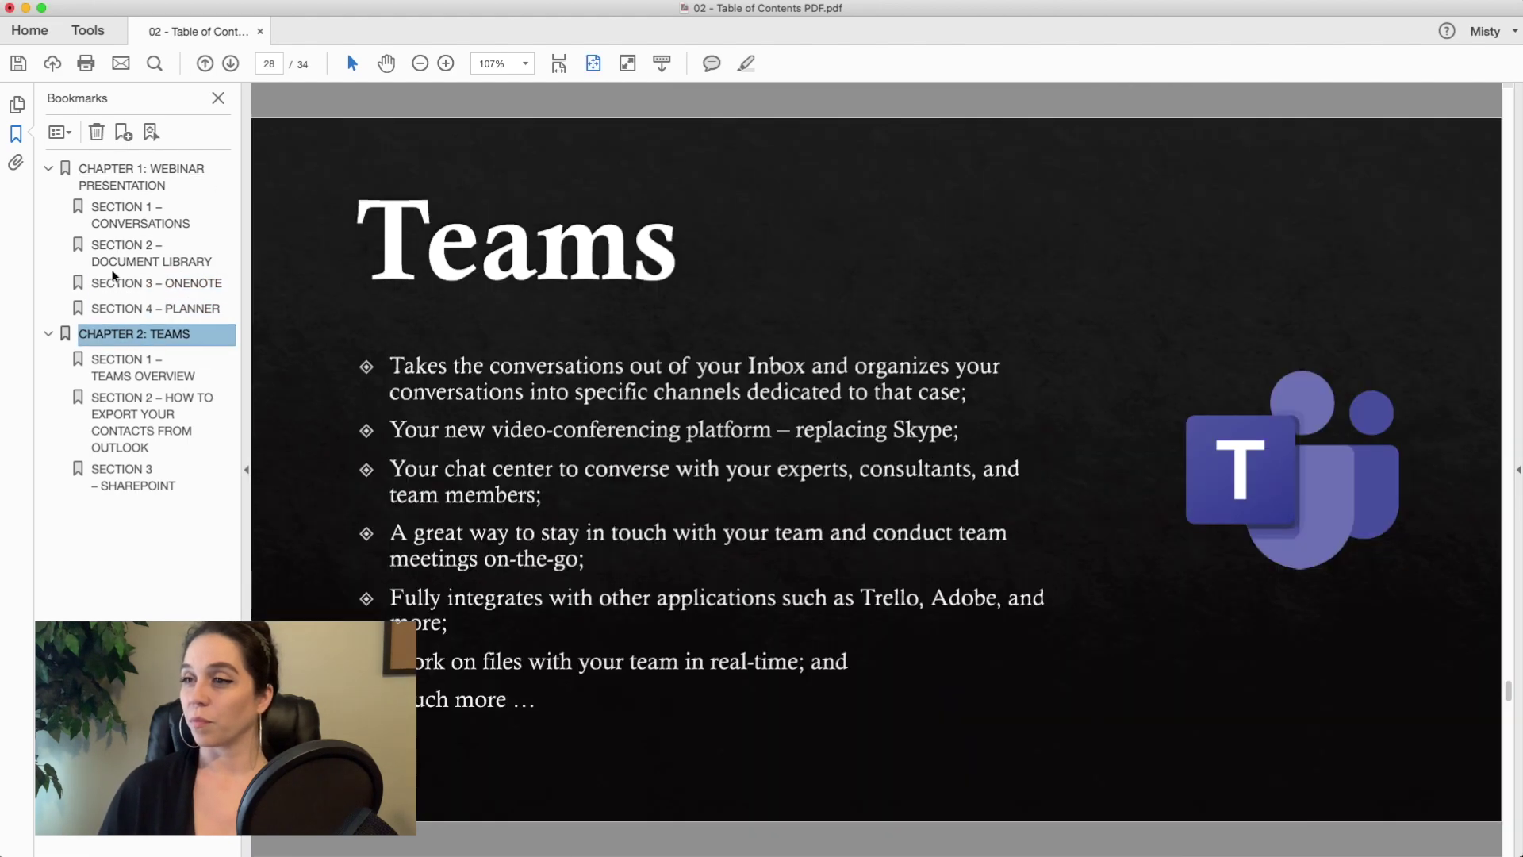
click(131, 176)
scroll(762, 381, up, 3)
drag(667, 378, 767, 384)
right_click(768, 383)
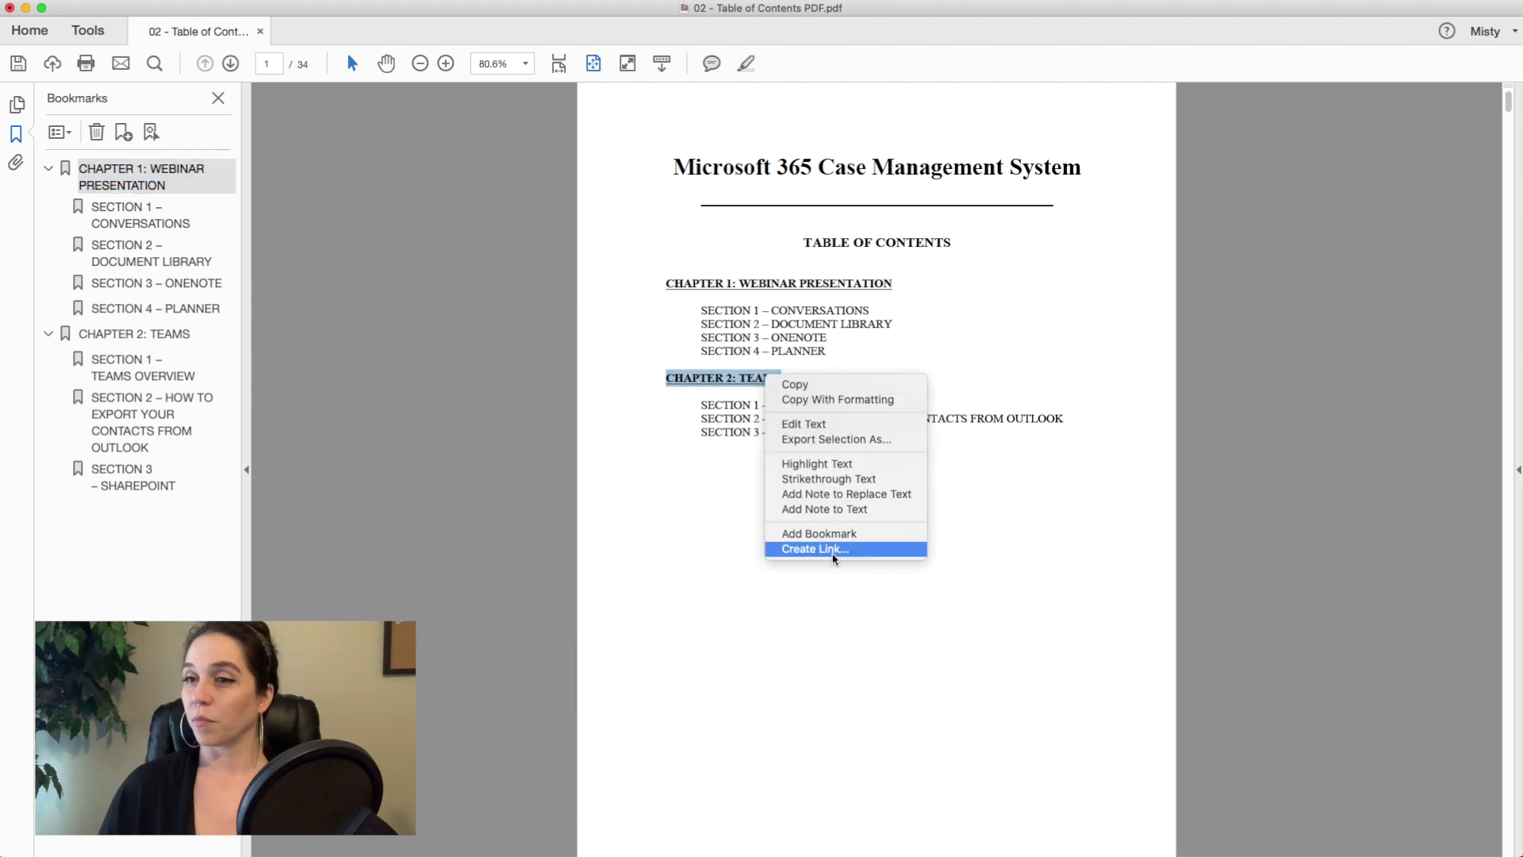
click(826, 548)
click(894, 514)
click(138, 334)
click(750, 453)
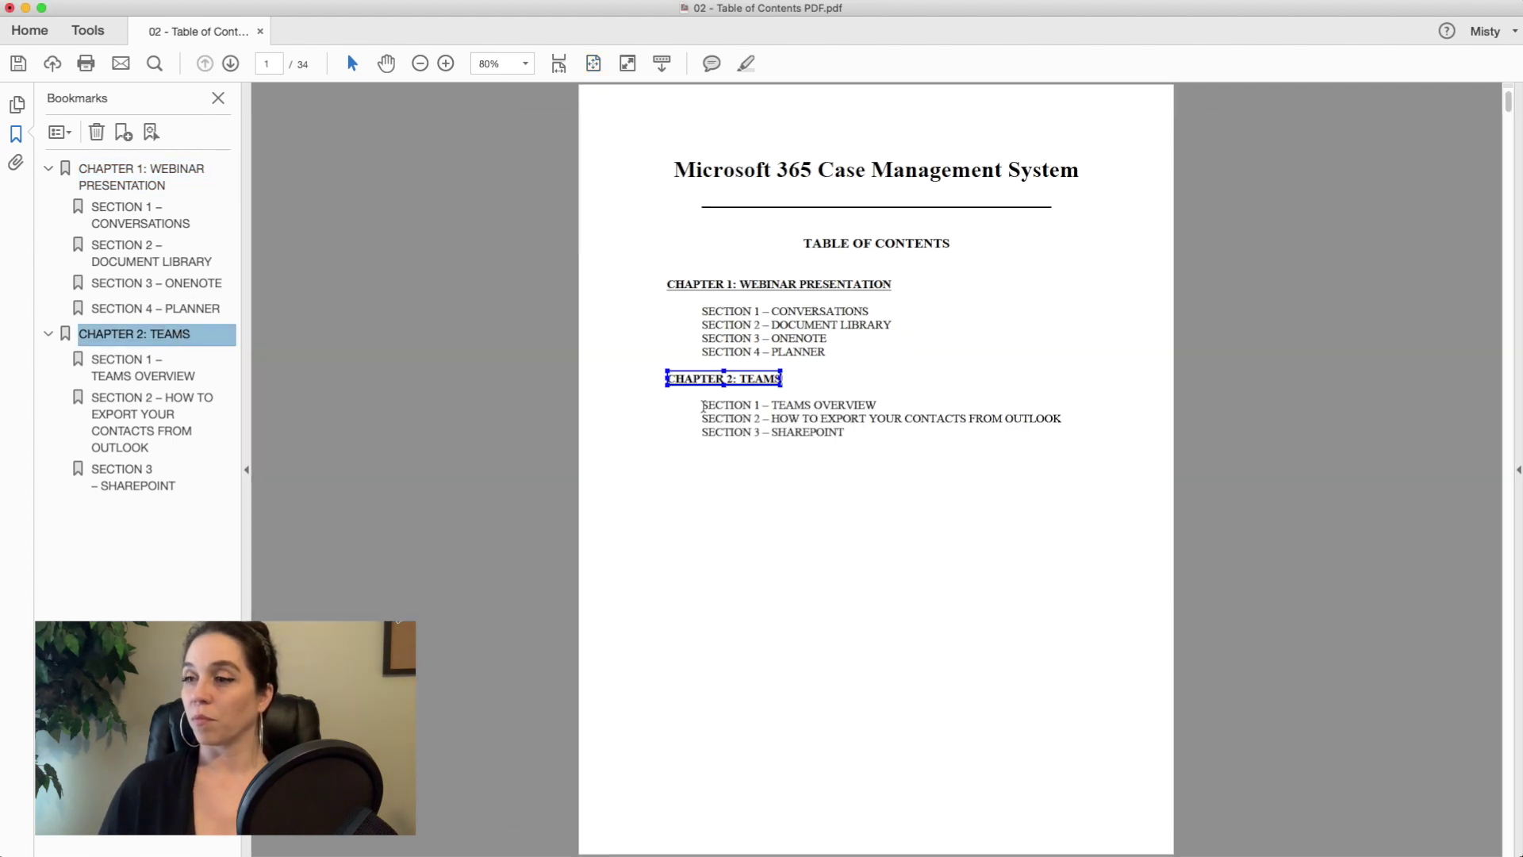
Link the "SECTION 1 – TEAMS OVERVIEW" entry under Chapter 2 to the page view opened by its bookmark
drag(701, 405, 876, 405)
right_click(876, 405)
click(895, 578)
click(907, 515)
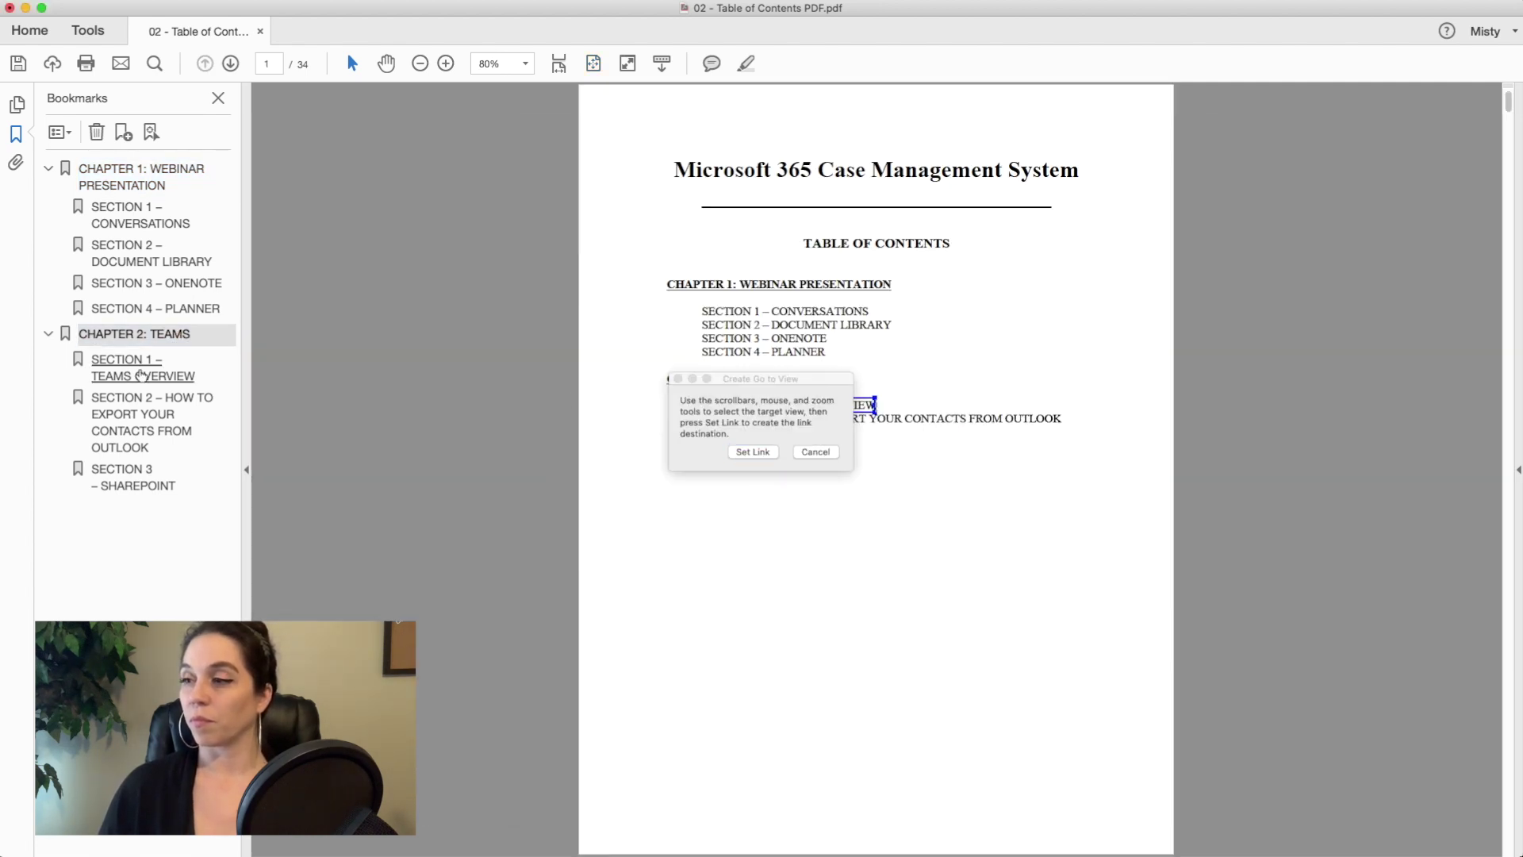
click(138, 367)
click(741, 451)
Link the "SECTION 2 – HOW TO EXPORT YOUR CONTACTS FROM OUTLOOK" contents entry to the page view opened by its bookmark
drag(702, 418, 1062, 418)
right_click(1023, 434)
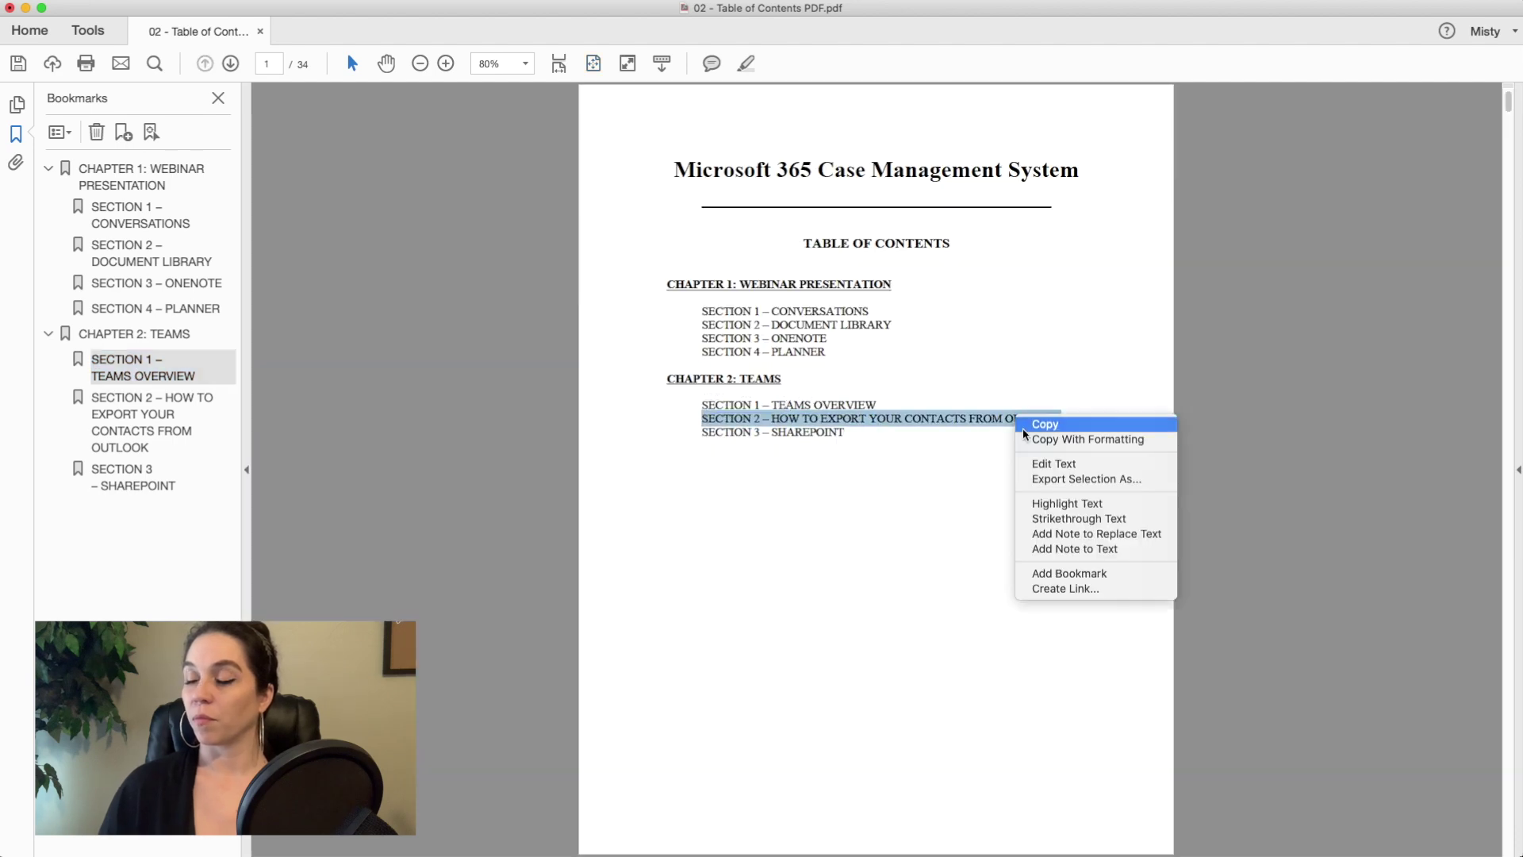
click(1065, 587)
click(904, 514)
click(151, 421)
click(753, 451)
Link the "SECTION 3 – SHAREPOINT" contents entry to the page view opened by its bookmark
drag(701, 431, 844, 432)
right_click(873, 433)
click(925, 701)
click(894, 514)
click(131, 476)
click(753, 451)
Set the destination of the "CHAPTER 2: TEAMS" bookmark to page 26, the "Teams" notes page
click(141, 366)
click(176, 331)
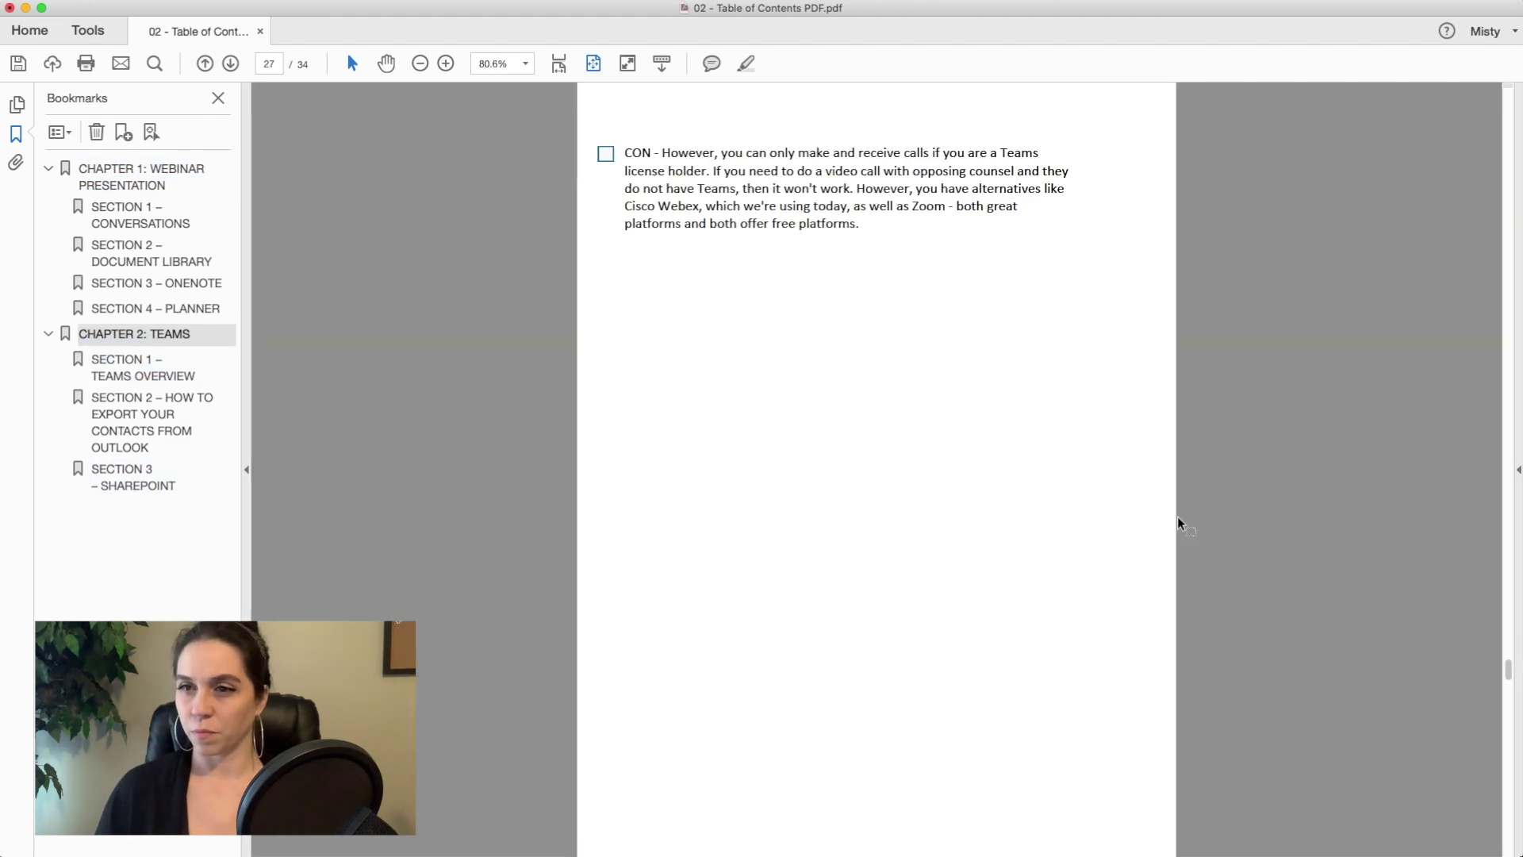
right_click(131, 334)
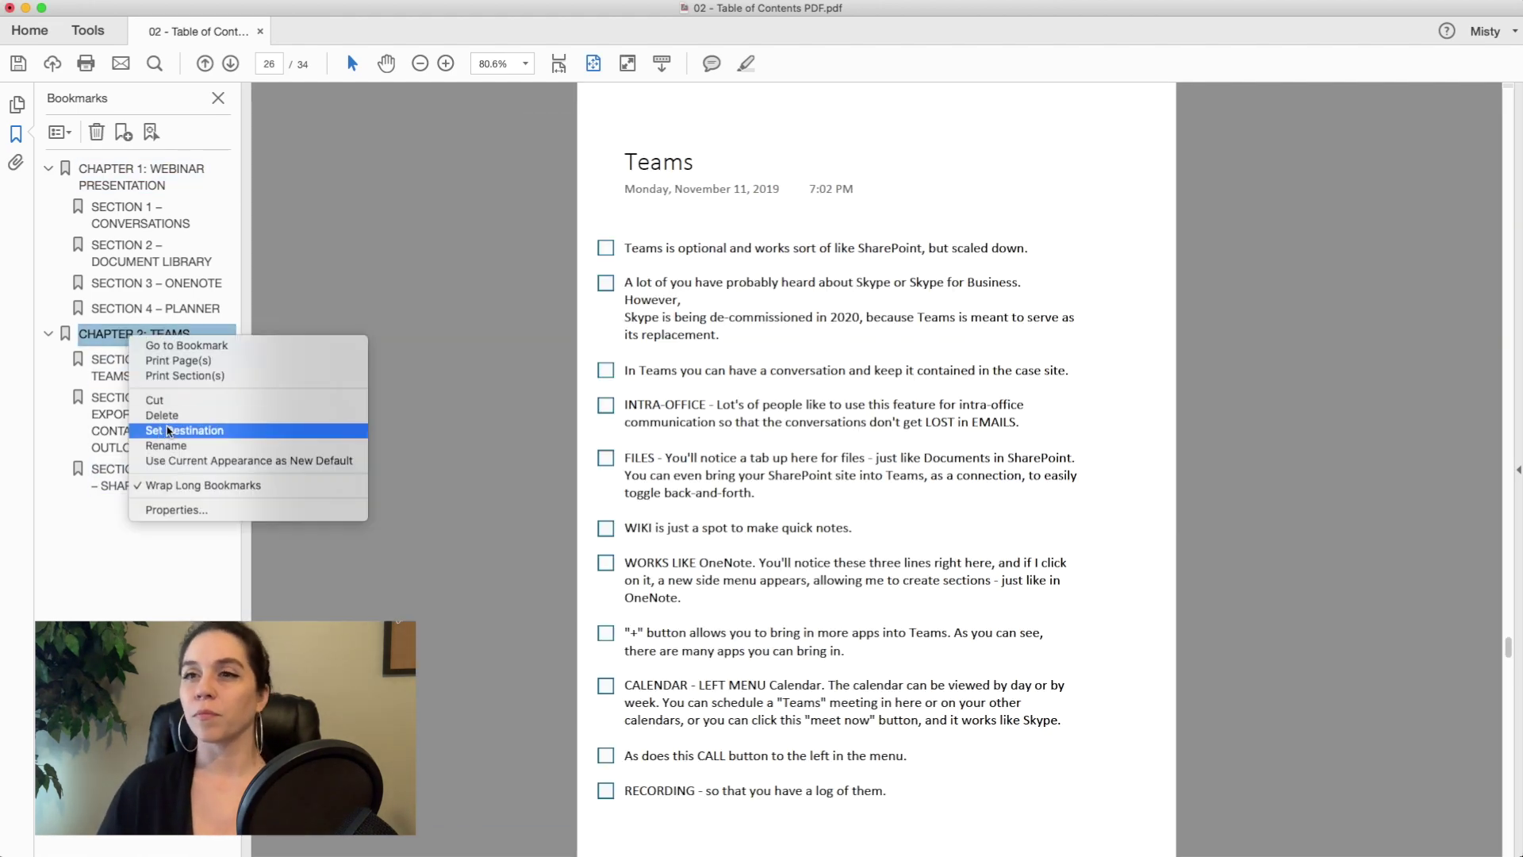
click(168, 431)
key(Return)
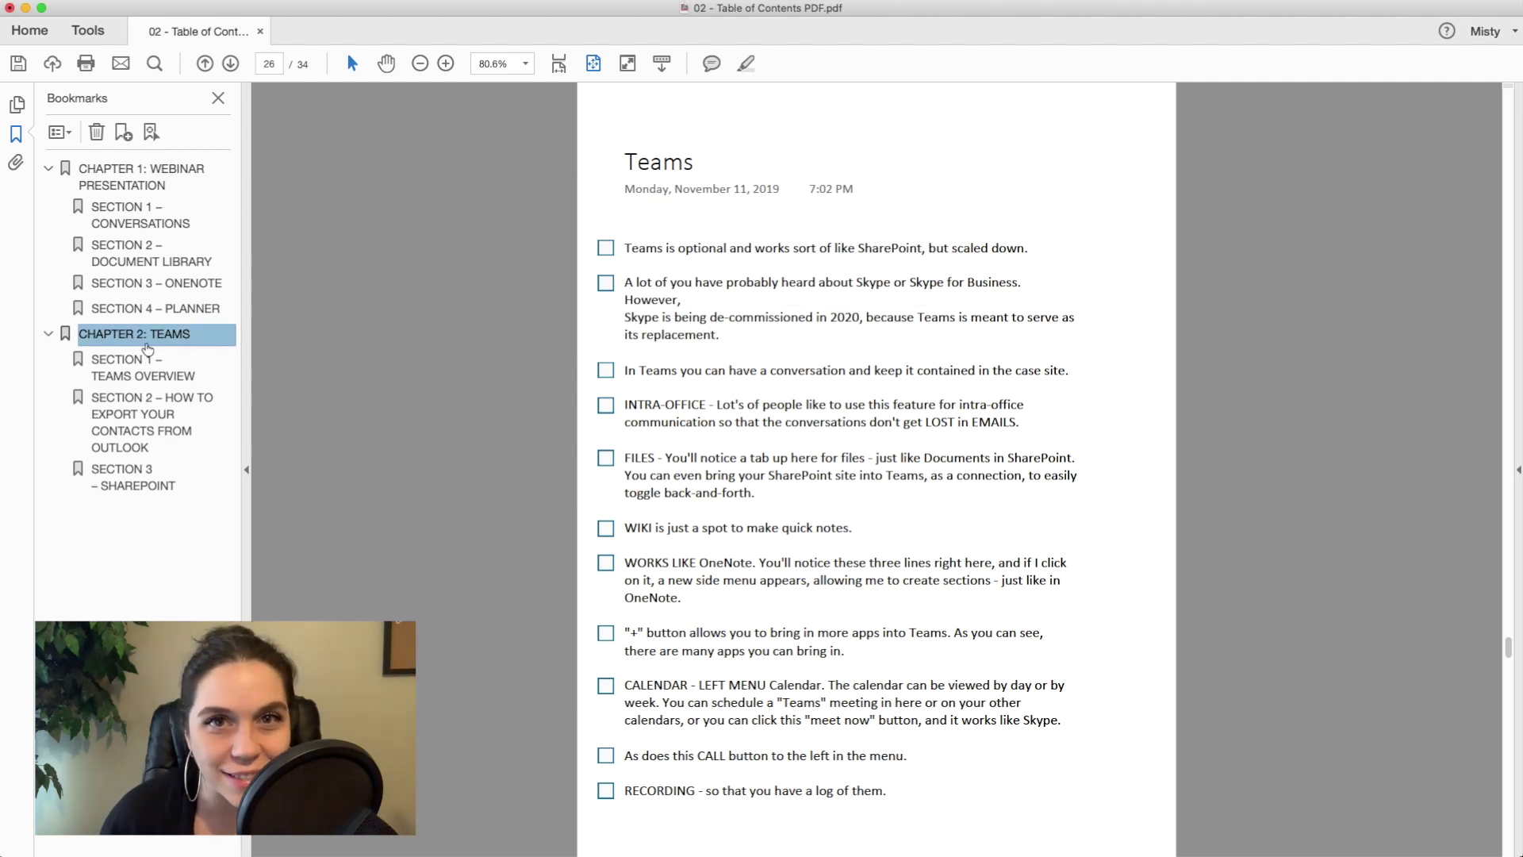
Test the "CHAPTER 1: WEBINAR PRESENTATION" and "SECTION 1 – CONVERSATIONS" links from the table of contents, returning to page 1 after each
click(145, 176)
click(17, 104)
click(131, 213)
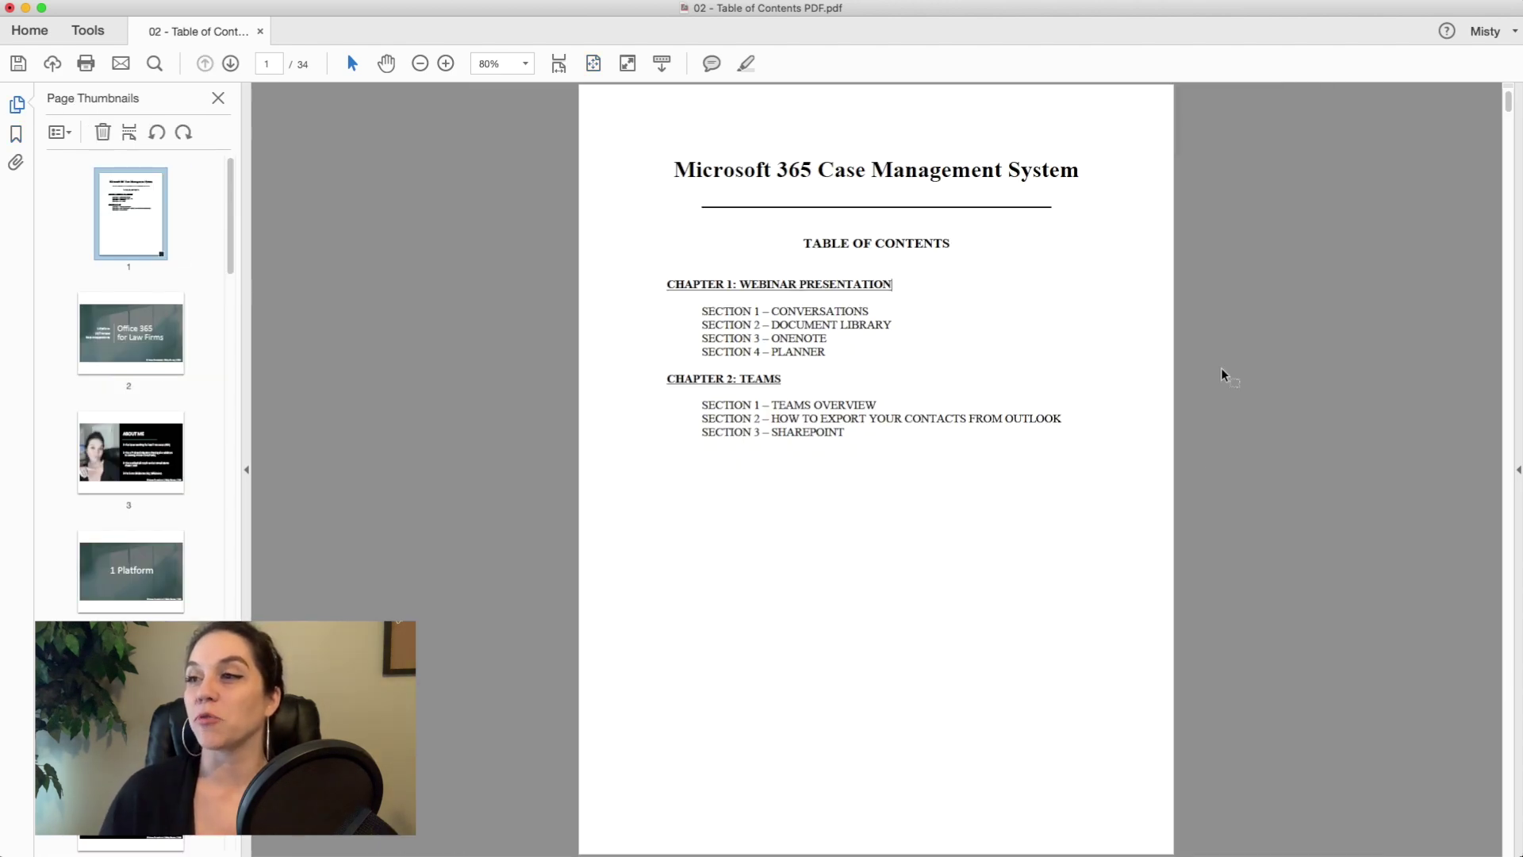
click(786, 287)
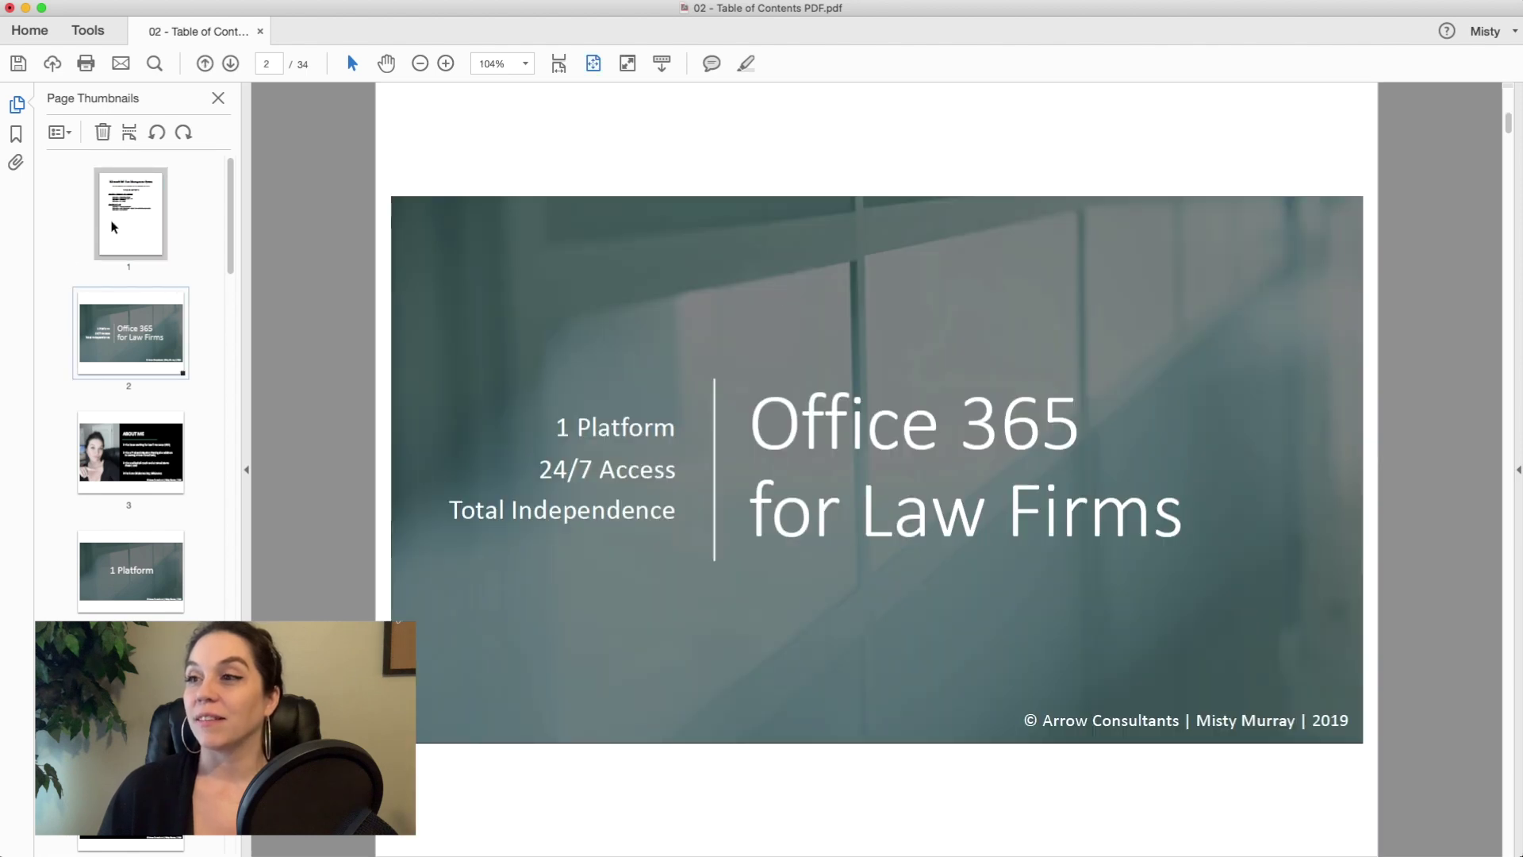
key(super+Left)
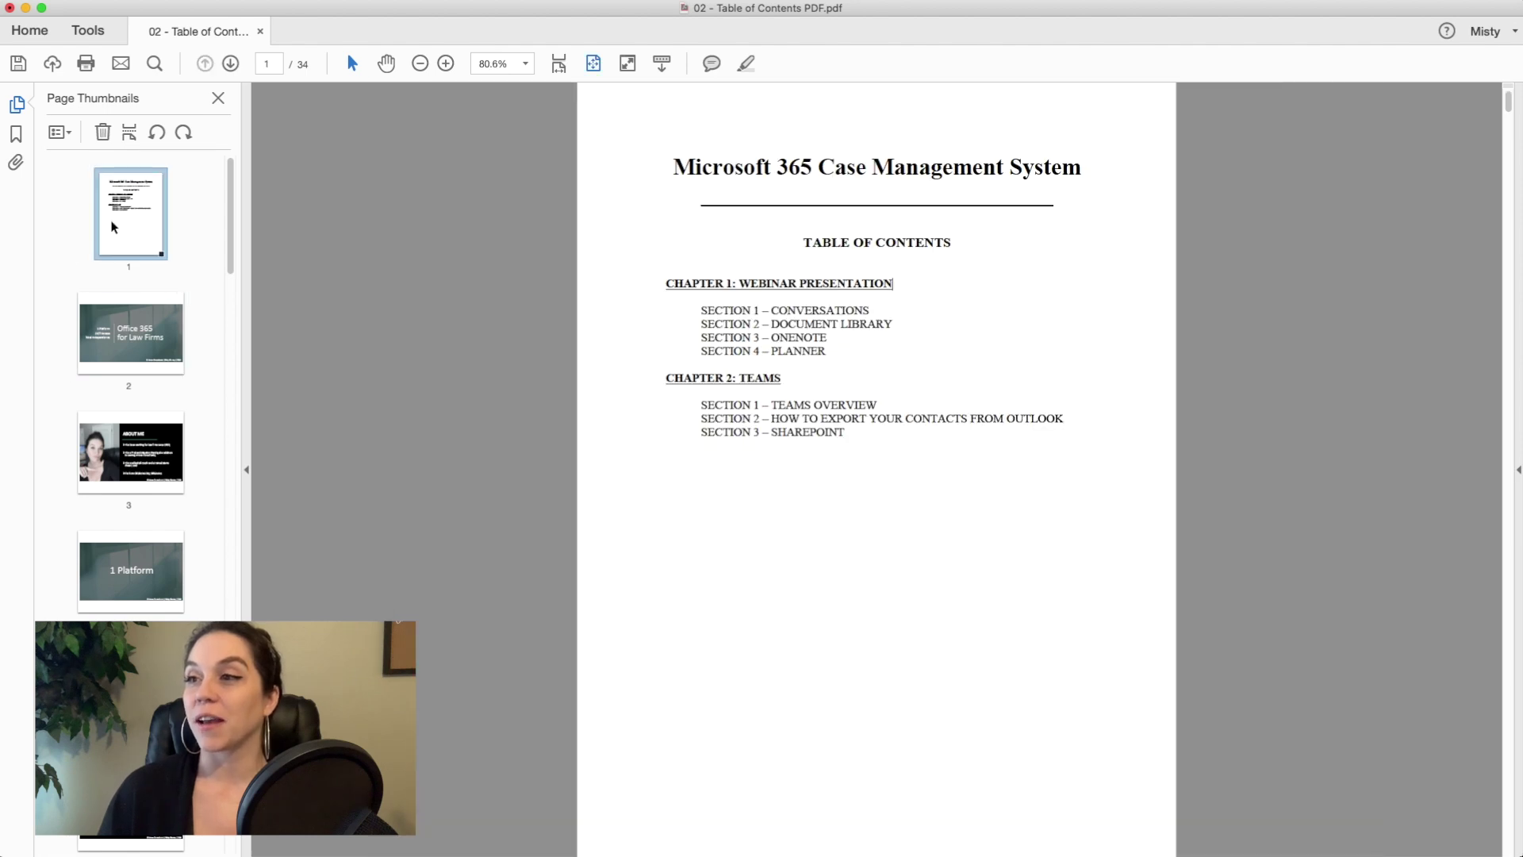
click(776, 315)
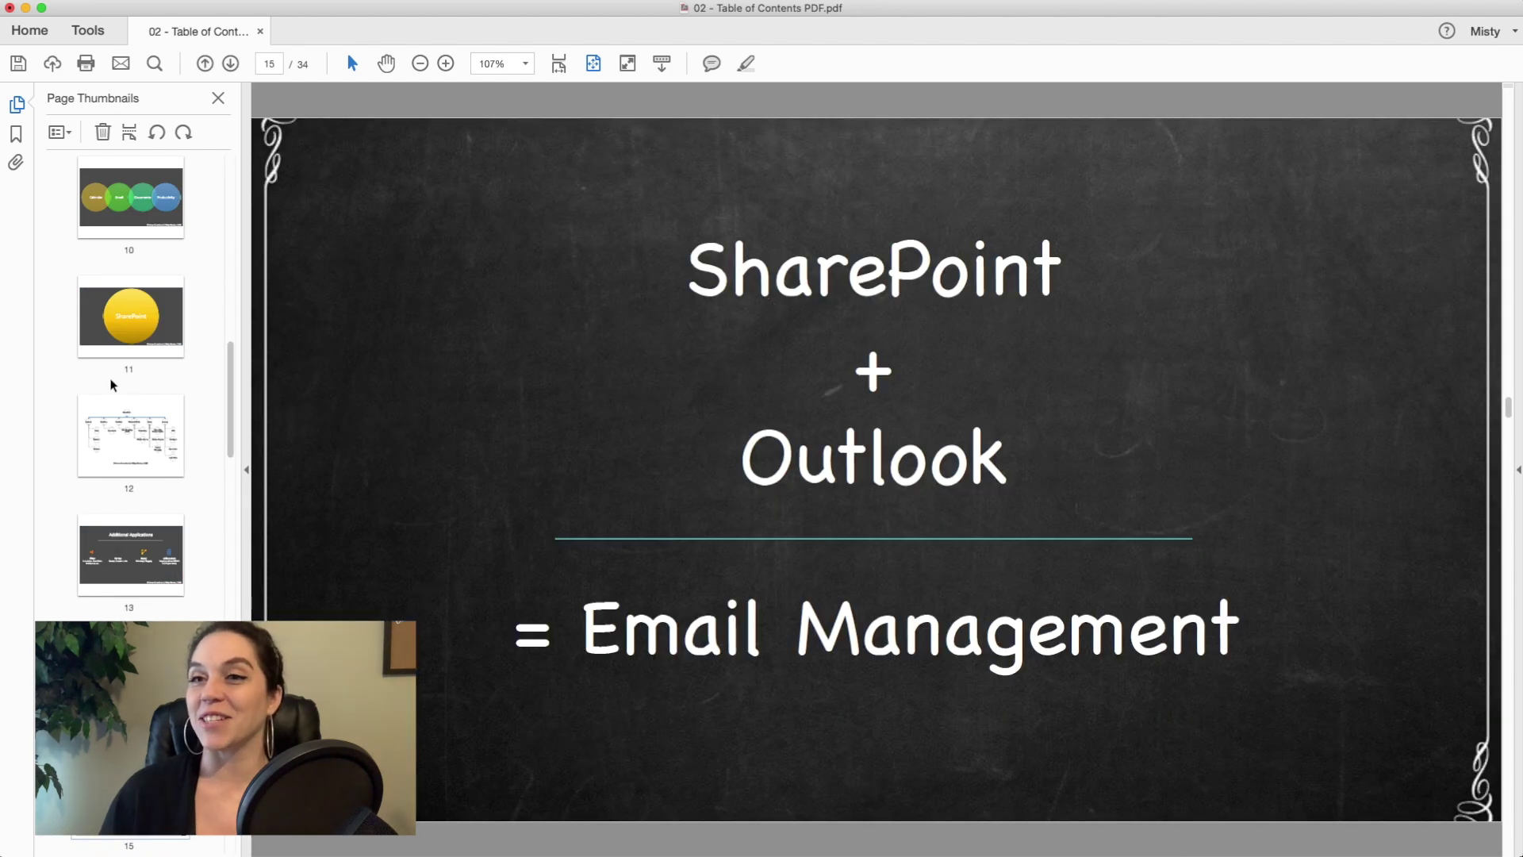
scroll(112, 385, up, 15)
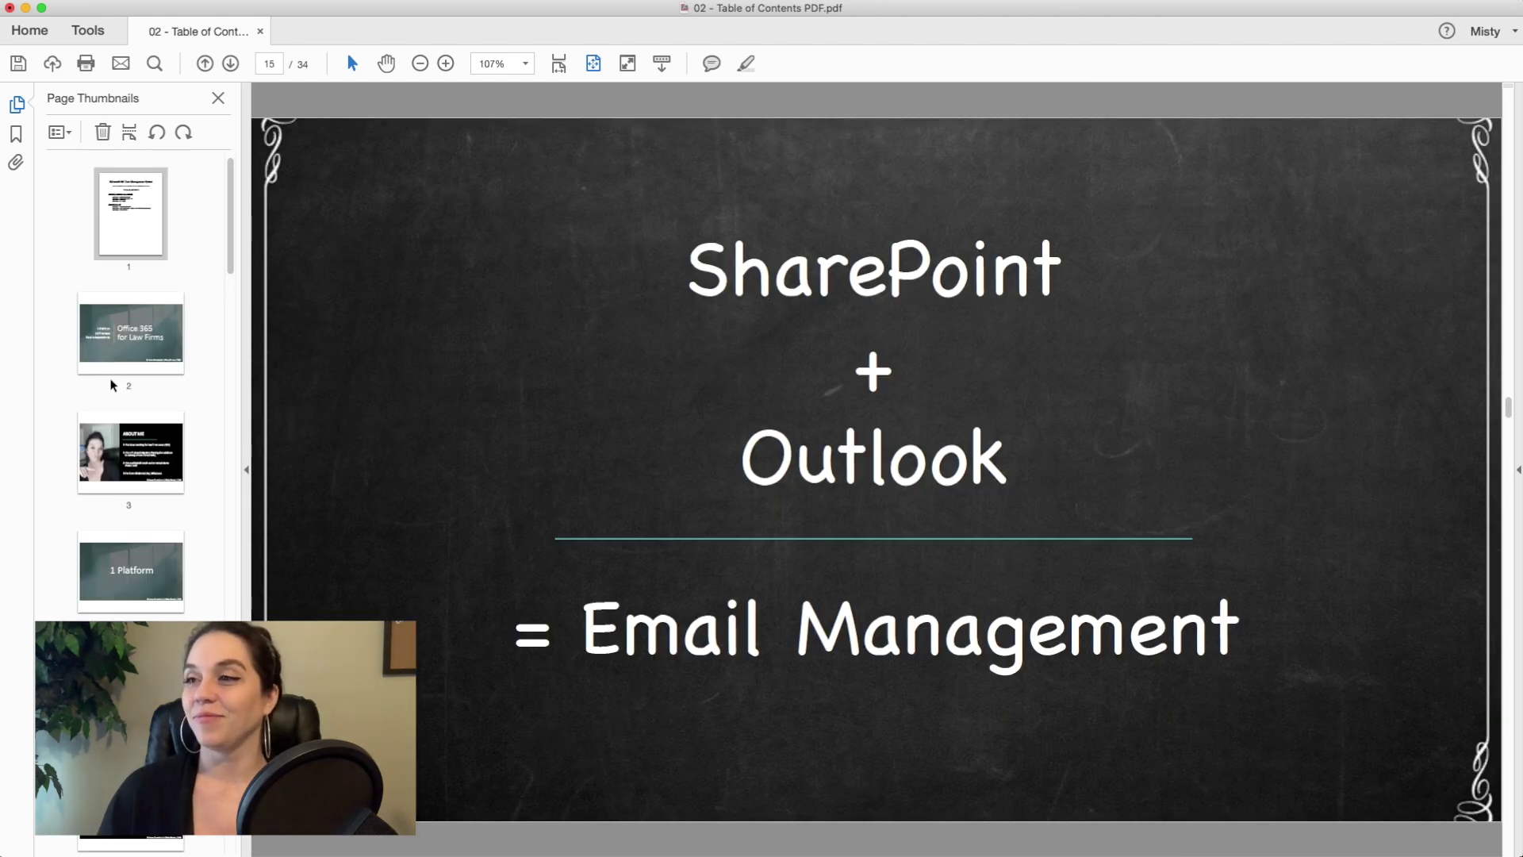
click(134, 209)
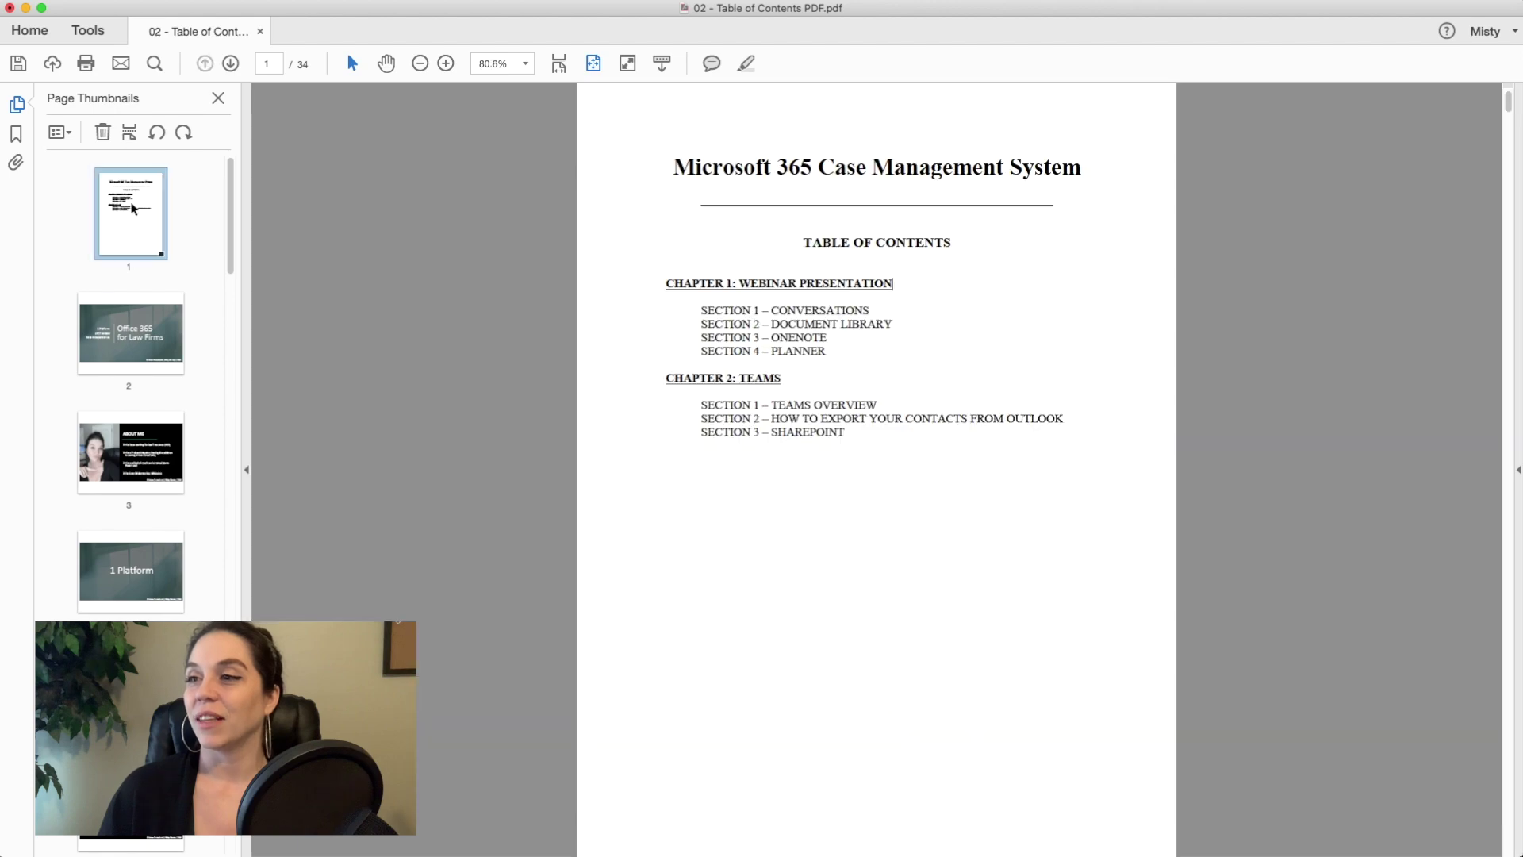
Test the "SECTION 3 – ONENOTE" link in the table of contents and return to page 1
click(736, 337)
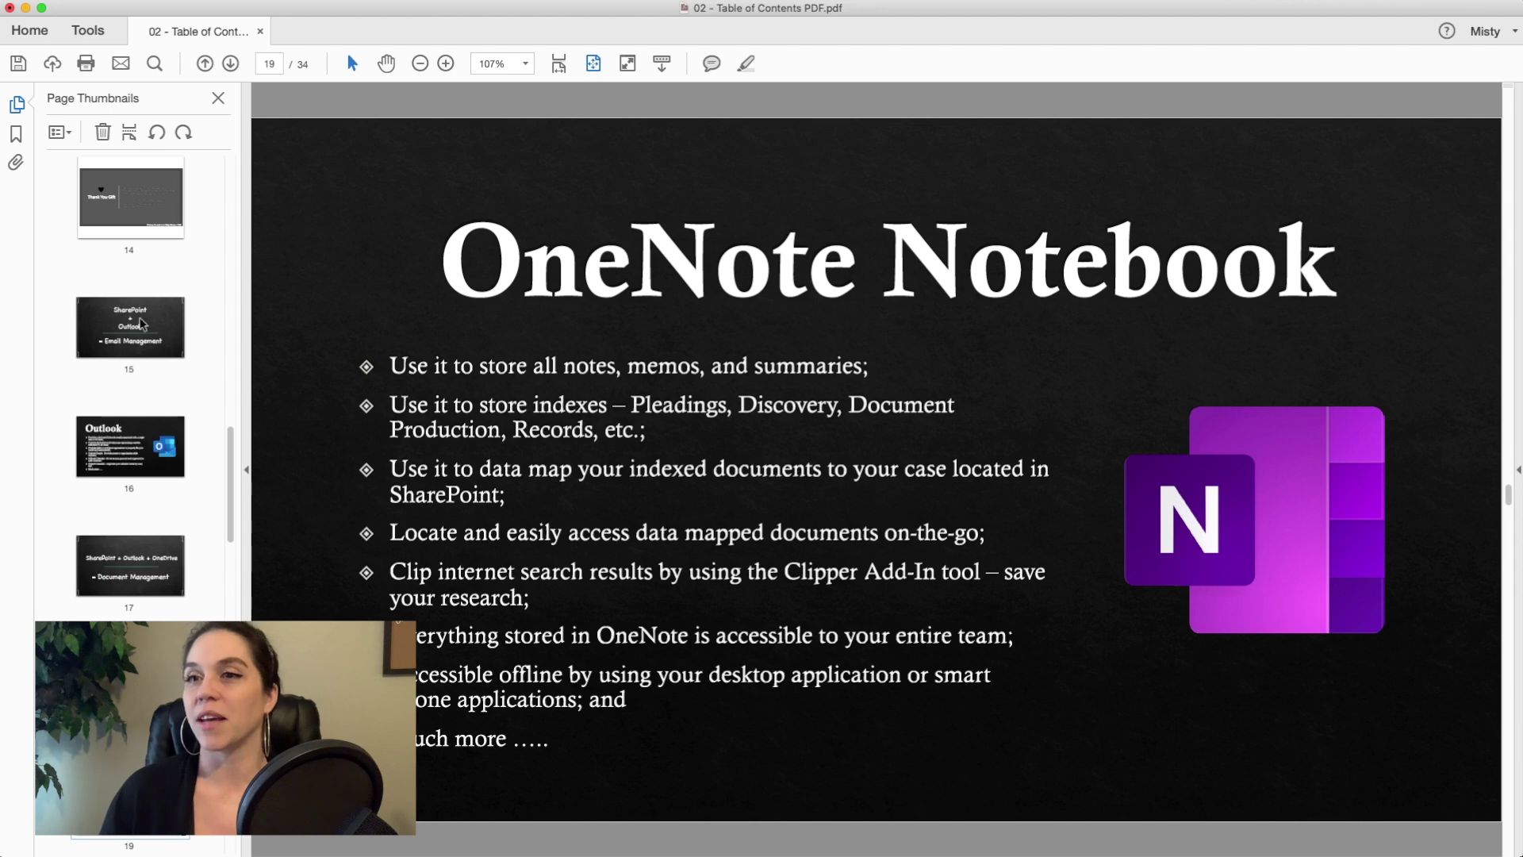
scroll(171, 344, up, 5)
scroll(169, 345, up, 15)
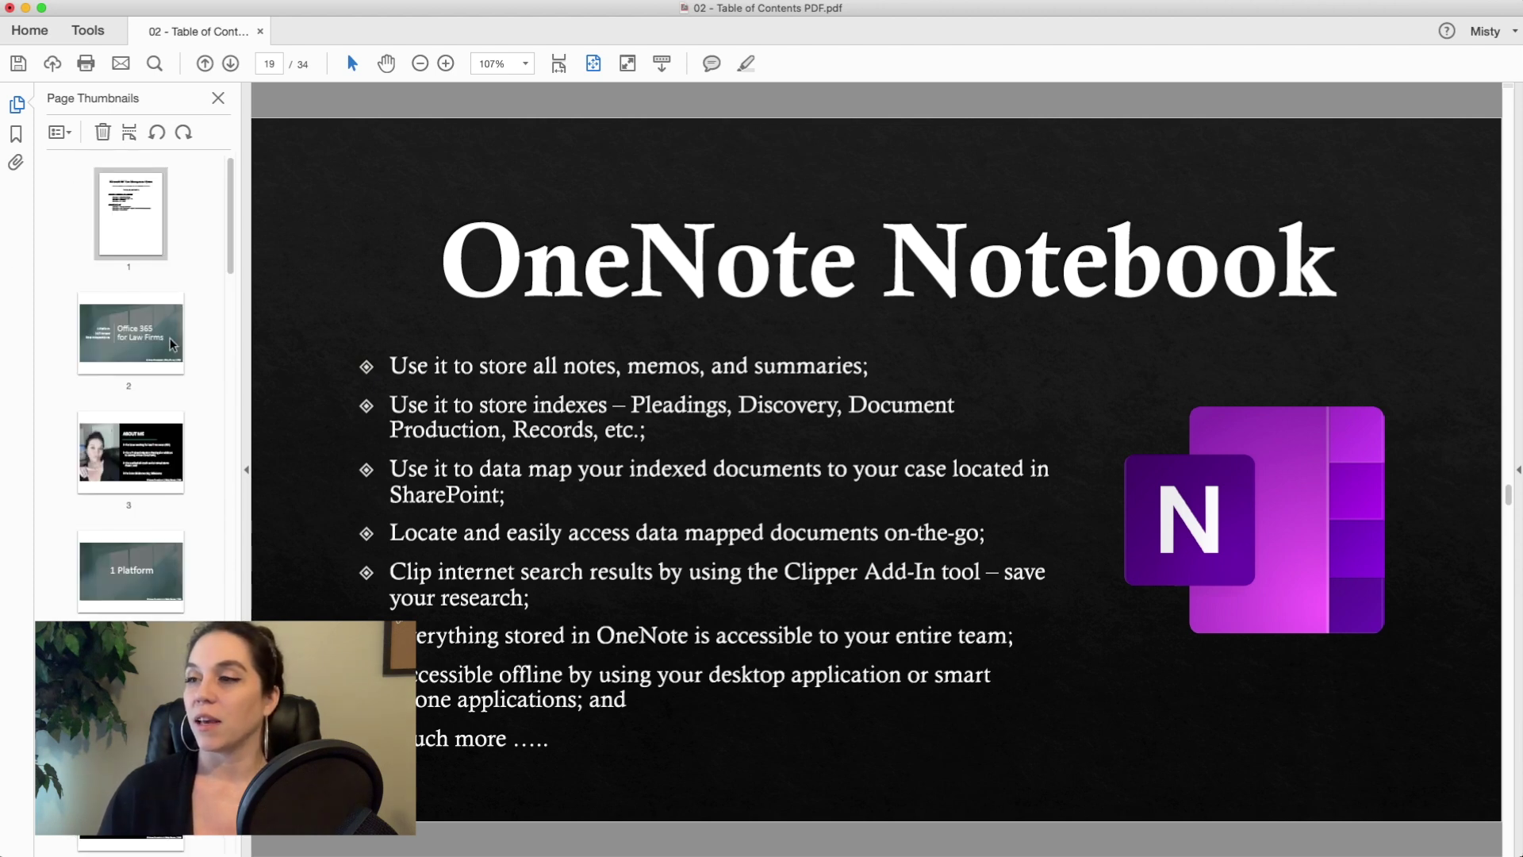
click(163, 235)
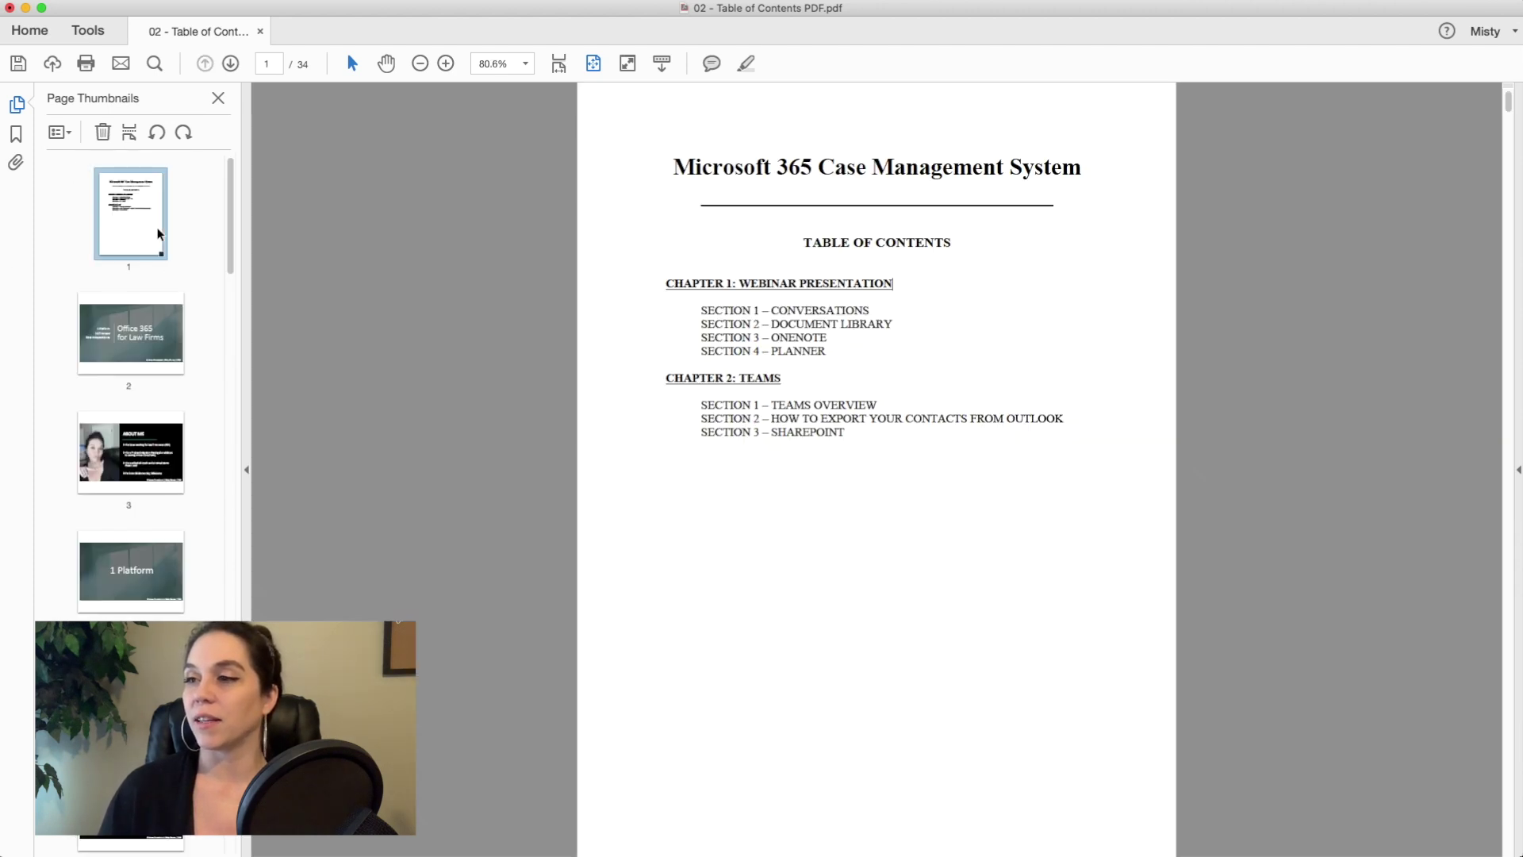
Test the "CHAPTER 2: TEAMS" link, return to page 1, and test the "SECTION 3 – SHAREPOINT" link
click(759, 379)
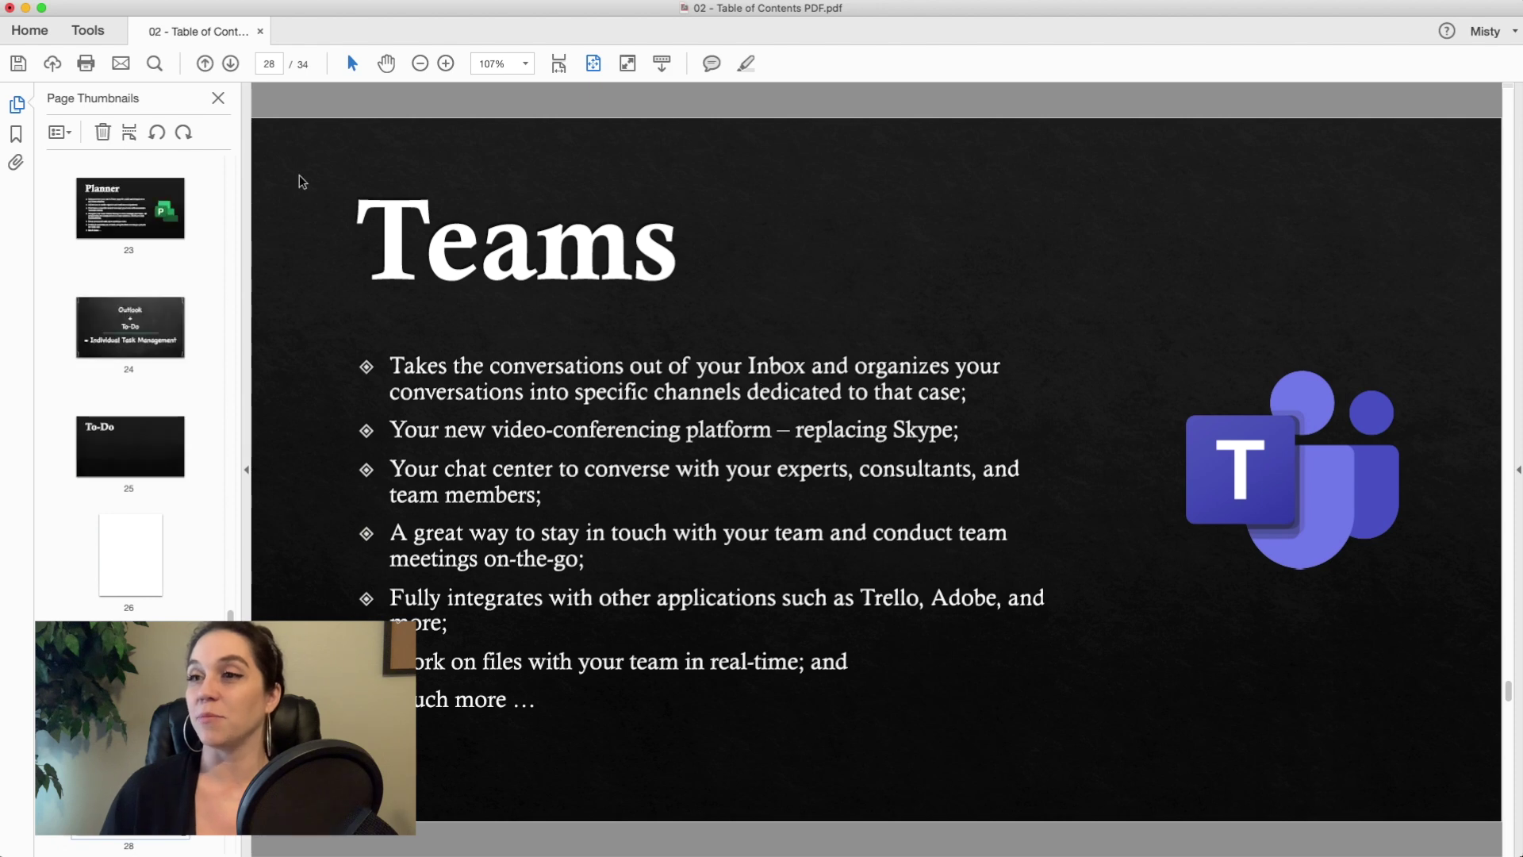
scroll(119, 230, up, 5)
scroll(119, 230, up, 15)
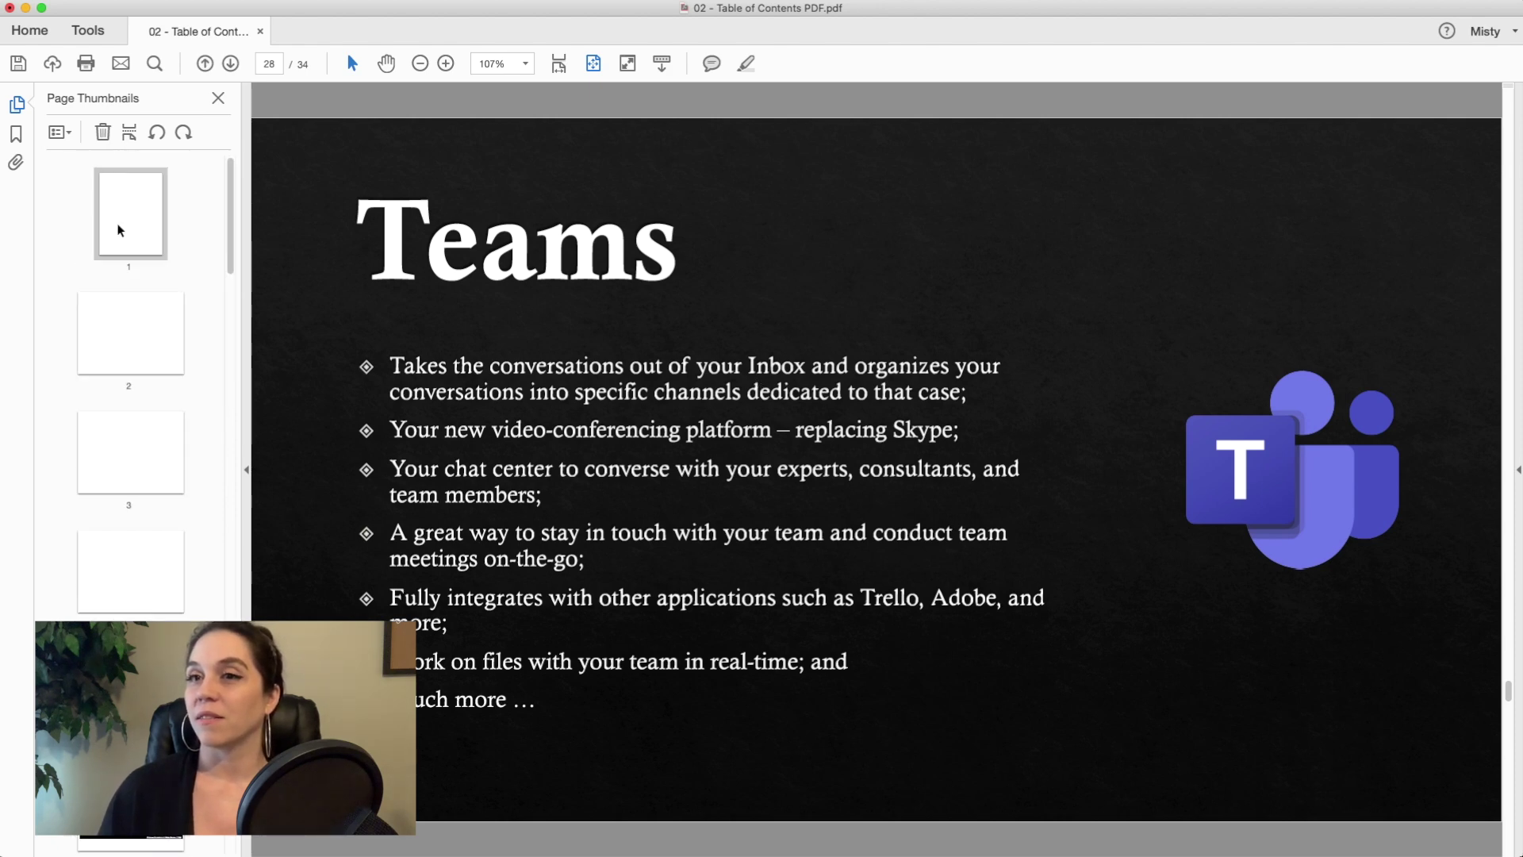
click(120, 231)
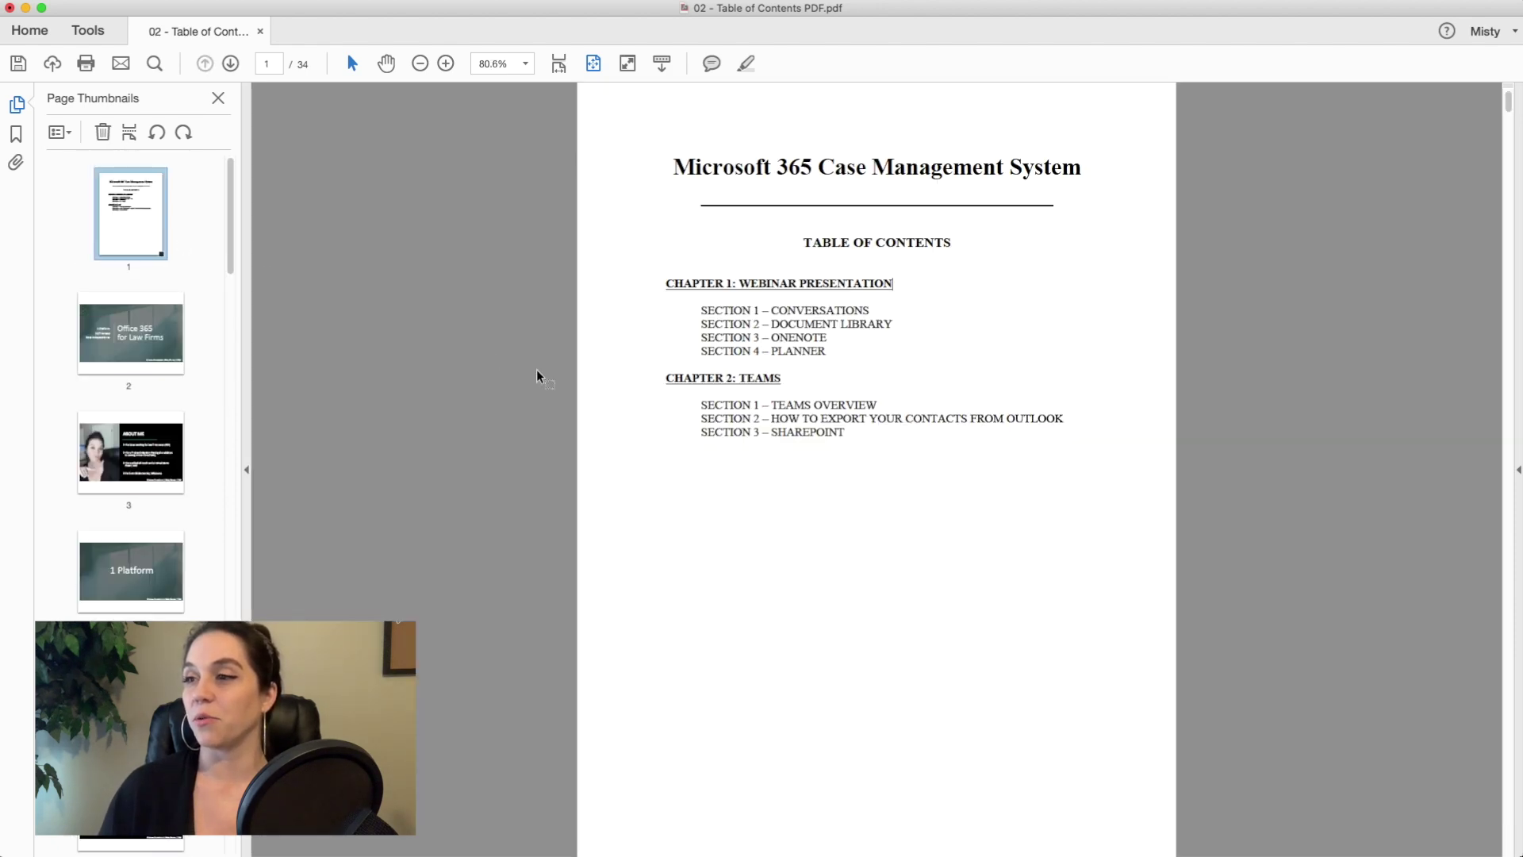
click(798, 436)
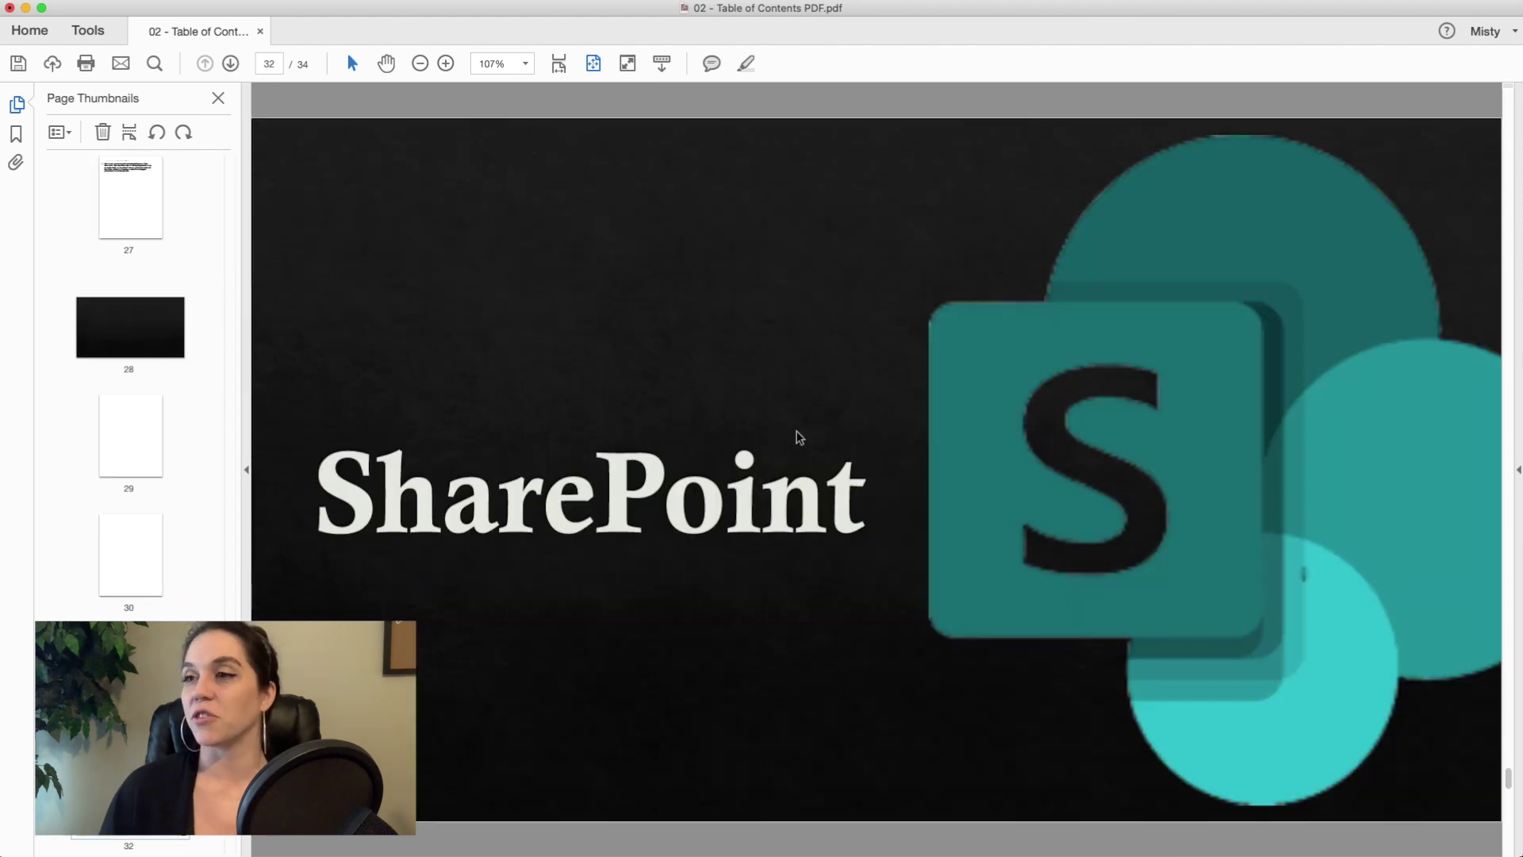